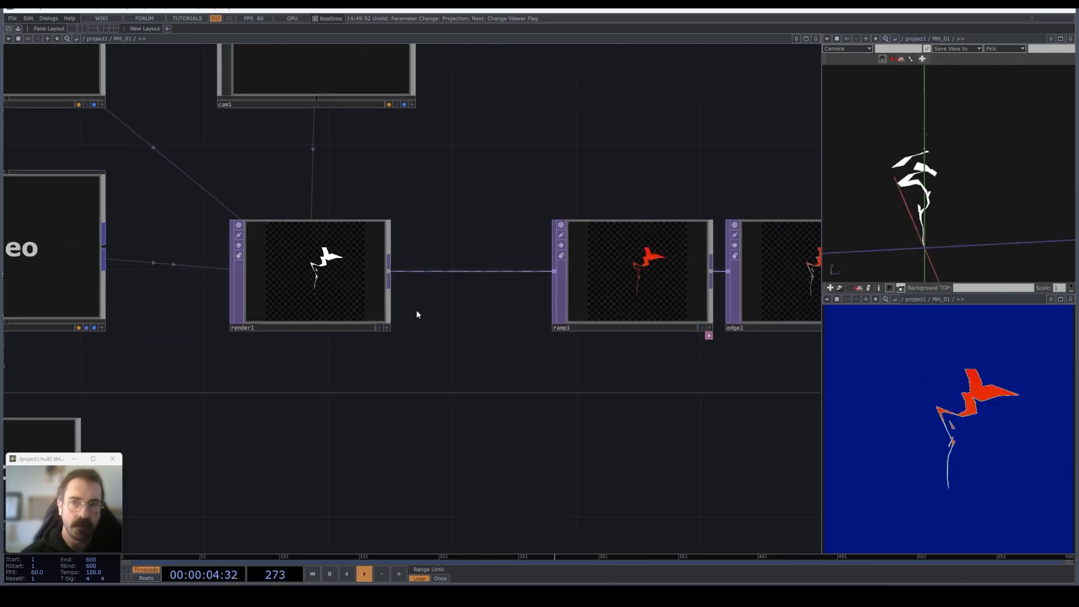
Examine the finished example's image chain from the render through the ramp, edge, transform and null operators.
left_click_drag(522, 378, 294, 386)
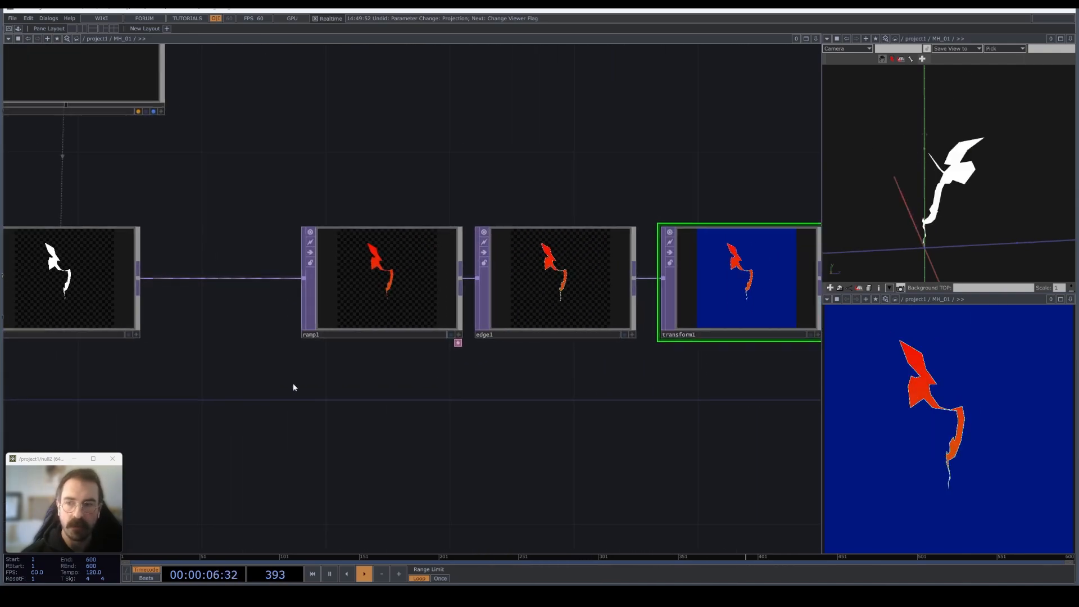
left_click(347, 282)
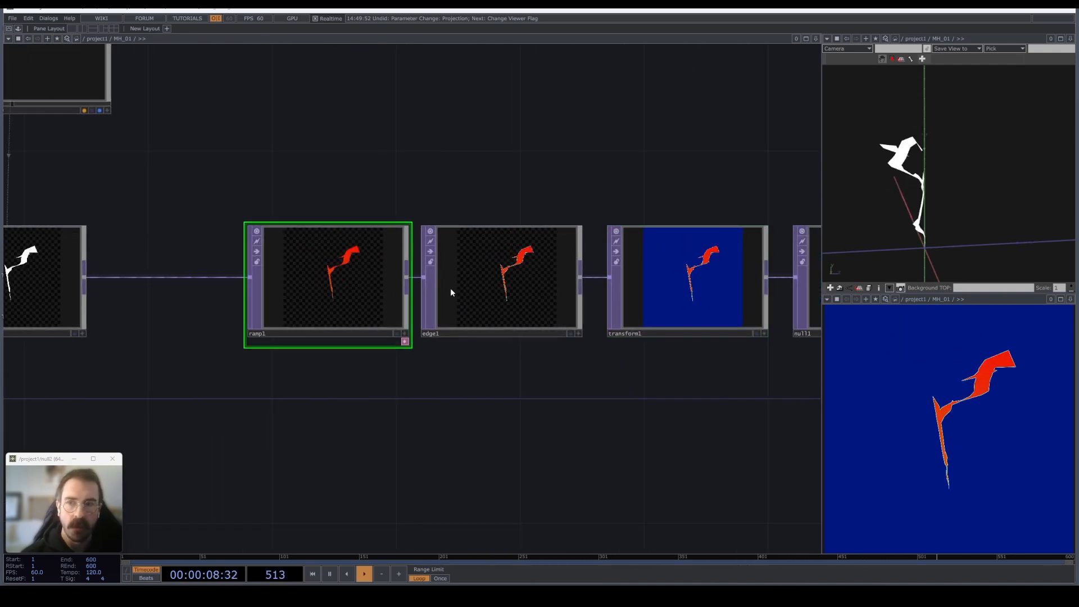
left_click_drag(521, 379, 414, 380)
scroll(413, 380, "down", 2)
left_click(422, 321)
left_click(527, 312)
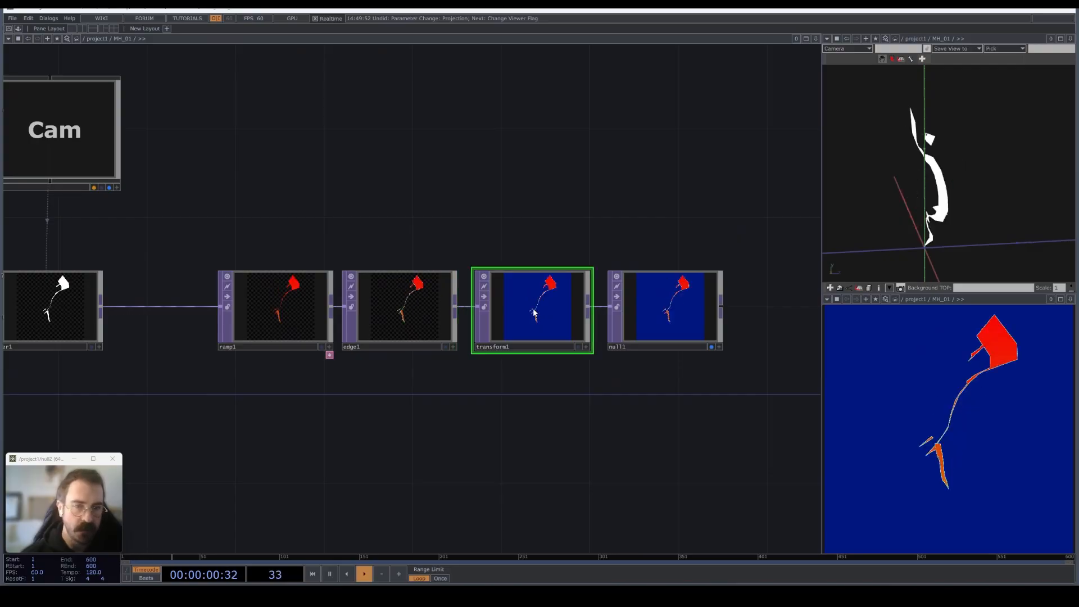
left_click_drag(277, 428, 540, 389)
scroll(506, 390, "down", 3)
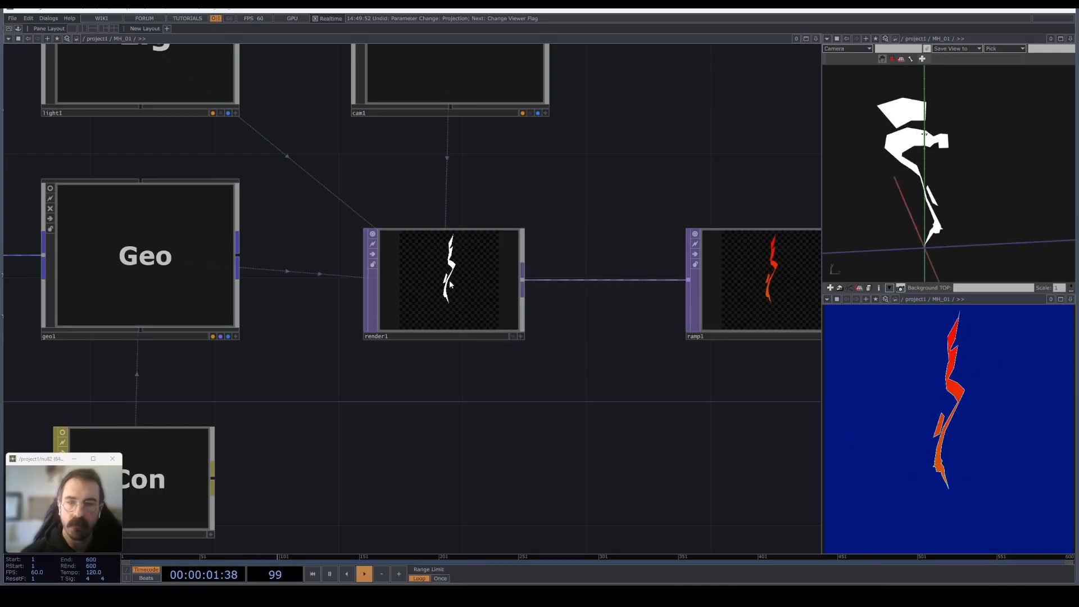
left_click_drag(335, 433, 346, 396)
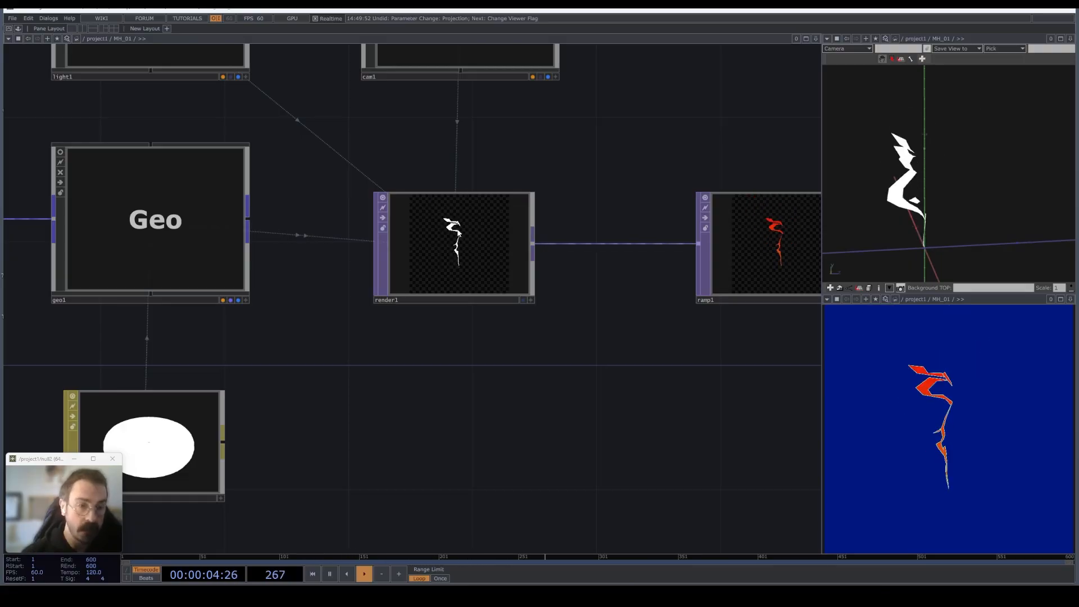
left_click_drag(448, 337, 532, 338)
scroll(532, 339, "down", 5)
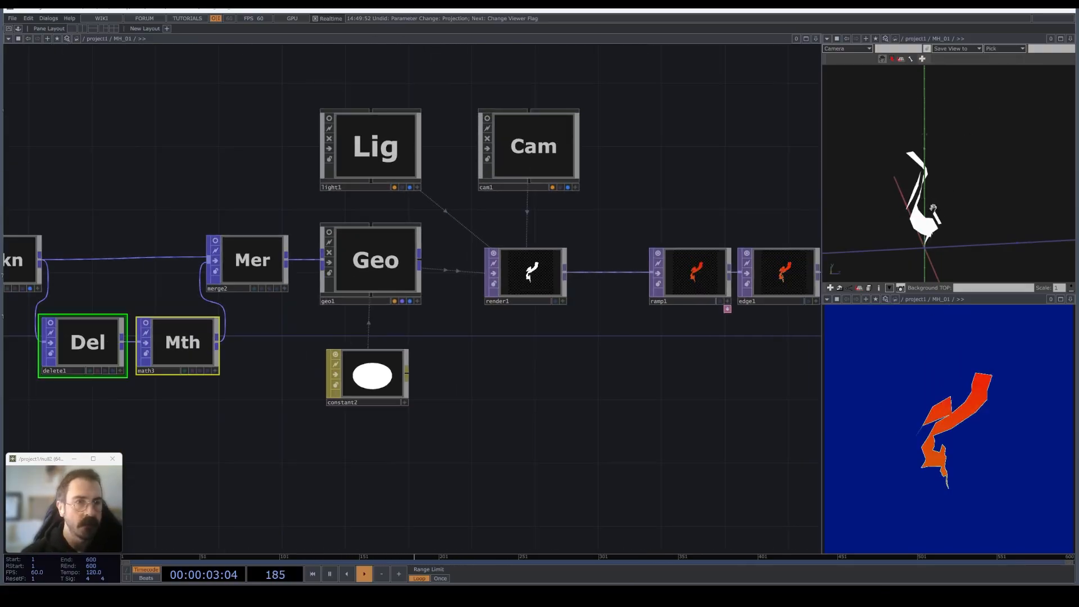
Examine the example's geometry chain from the line through the math, noise, merge and skin operators.
left_click_drag(319, 428, 717, 453)
left_click_drag(269, 448, 397, 439)
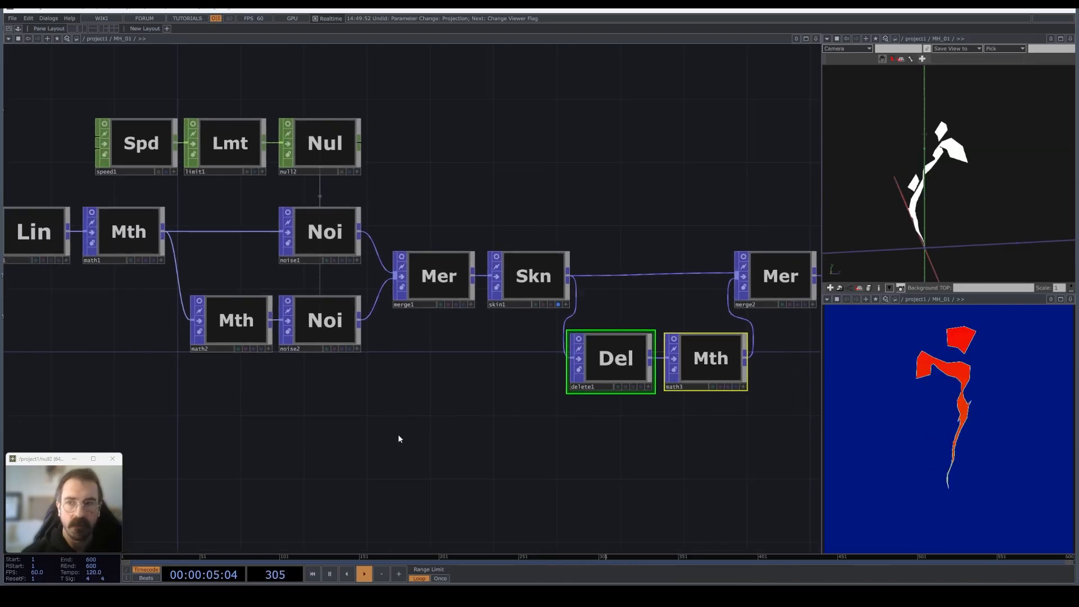
scroll(399, 438, "down", 3)
left_click(113, 276)
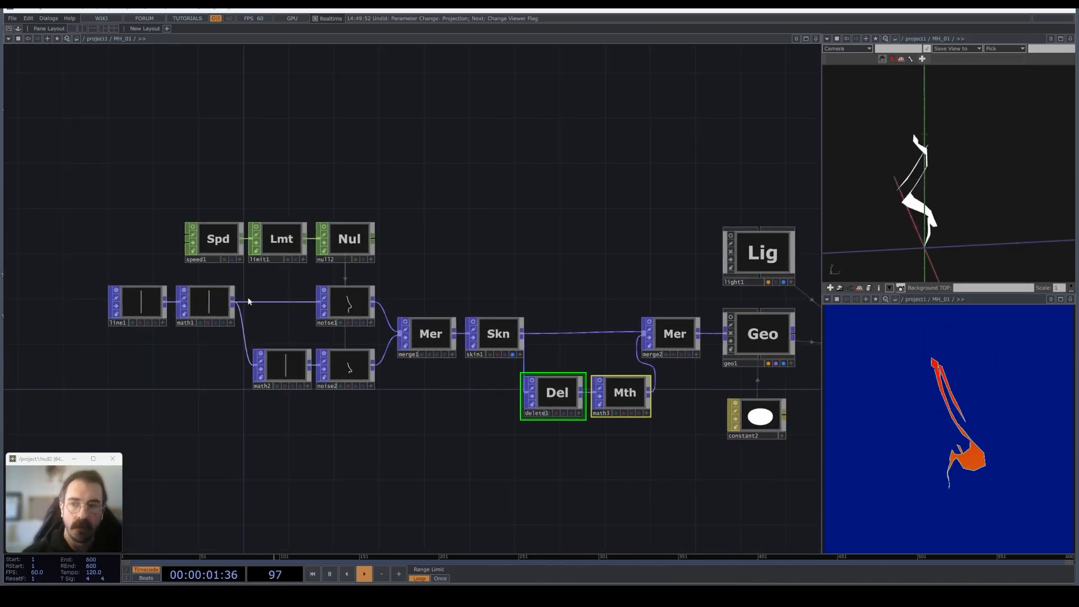
left_click_drag(364, 366, 285, 374)
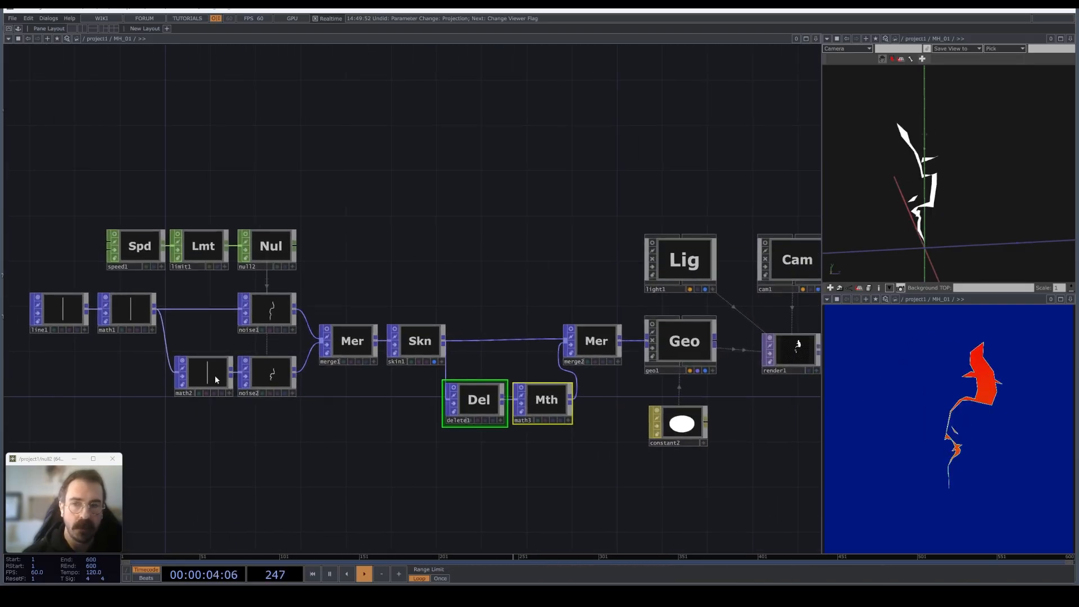
left_click(327, 329)
left_click(396, 329)
scroll(399, 335, "up", 10)
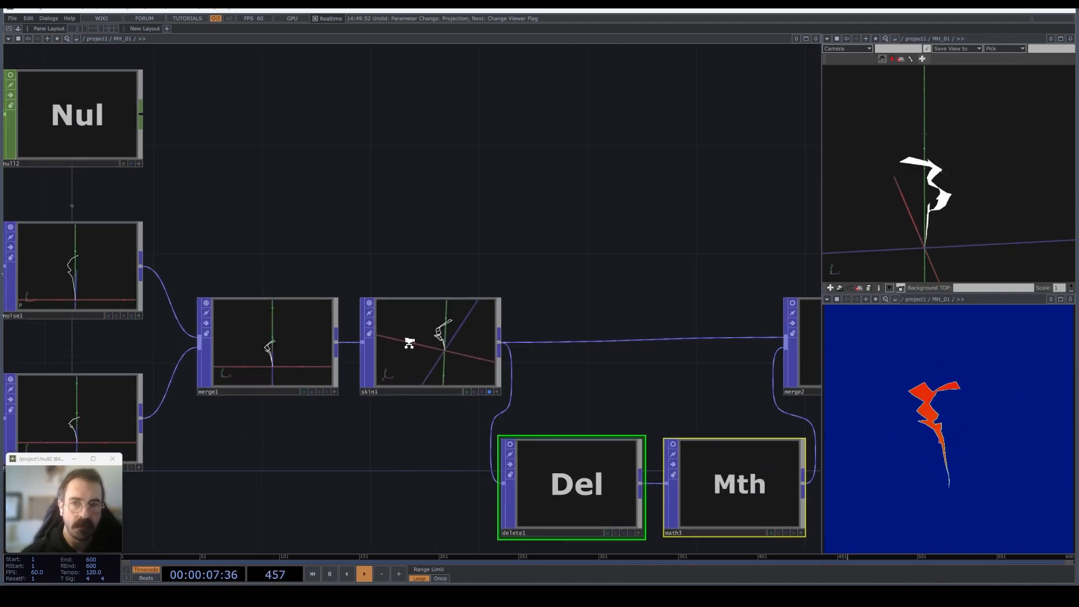
Examine the skin wireframe with playback paused, followed by the delete and math branch merged into the geometry component.
key("space")
key("a")
left_click_drag(487, 340, 474, 369)
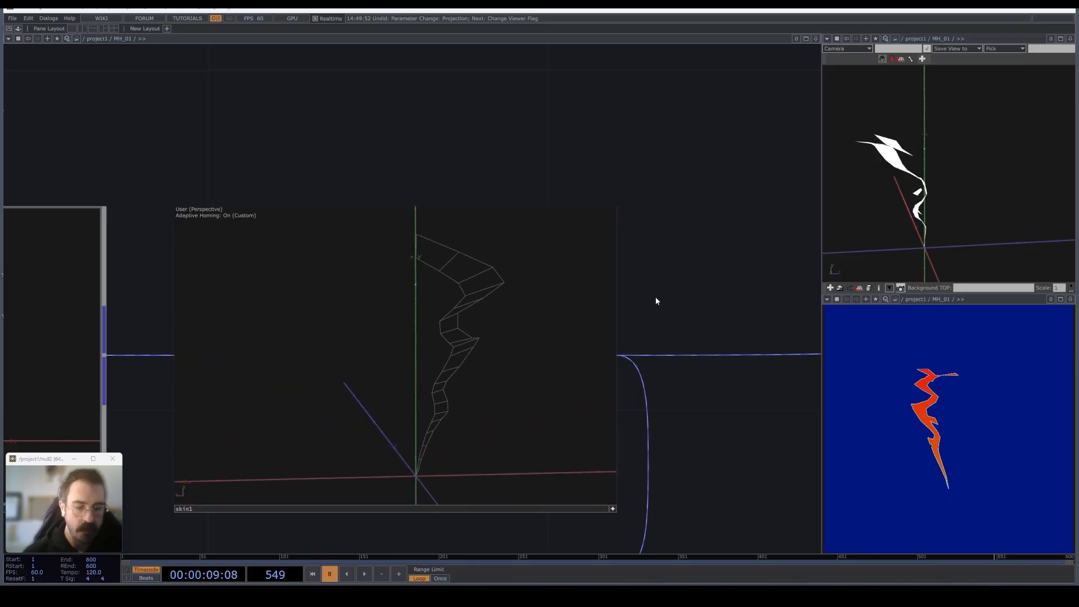
key("space")
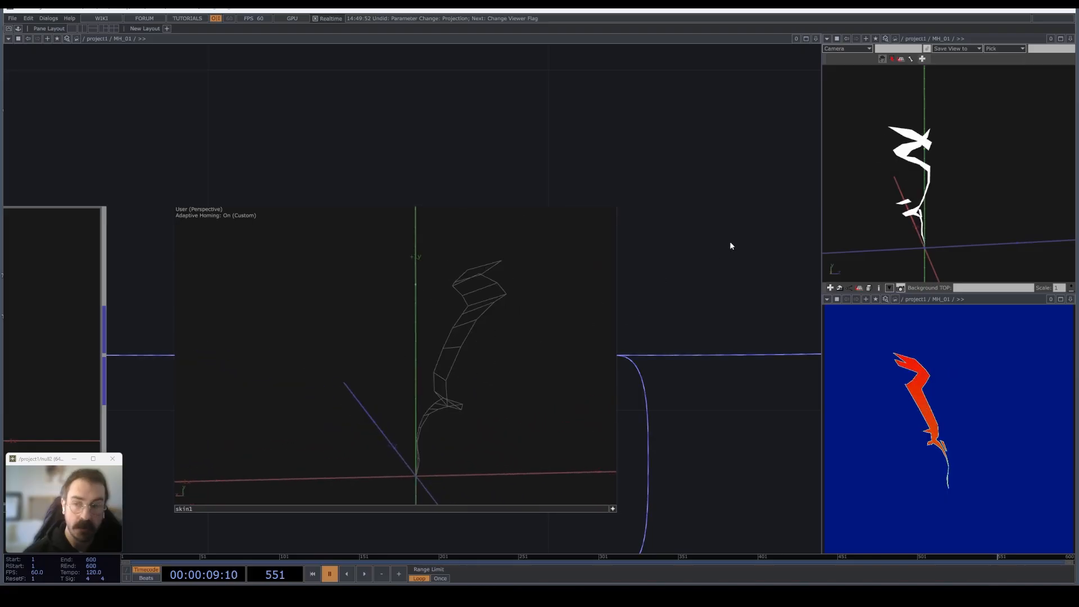
middle_click_drag(670, 334, 343, 278)
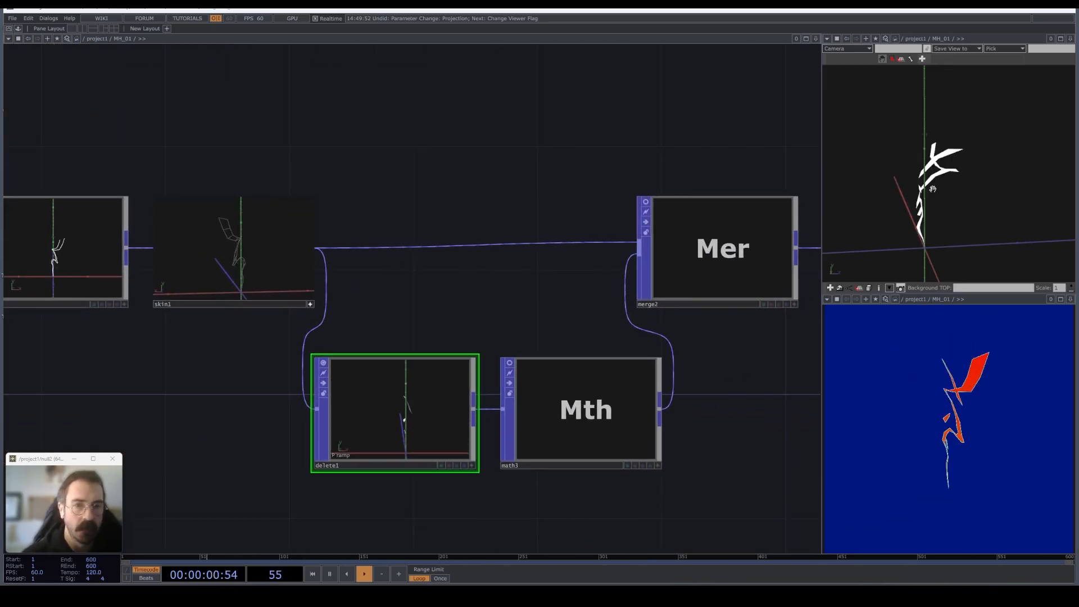
key("space")
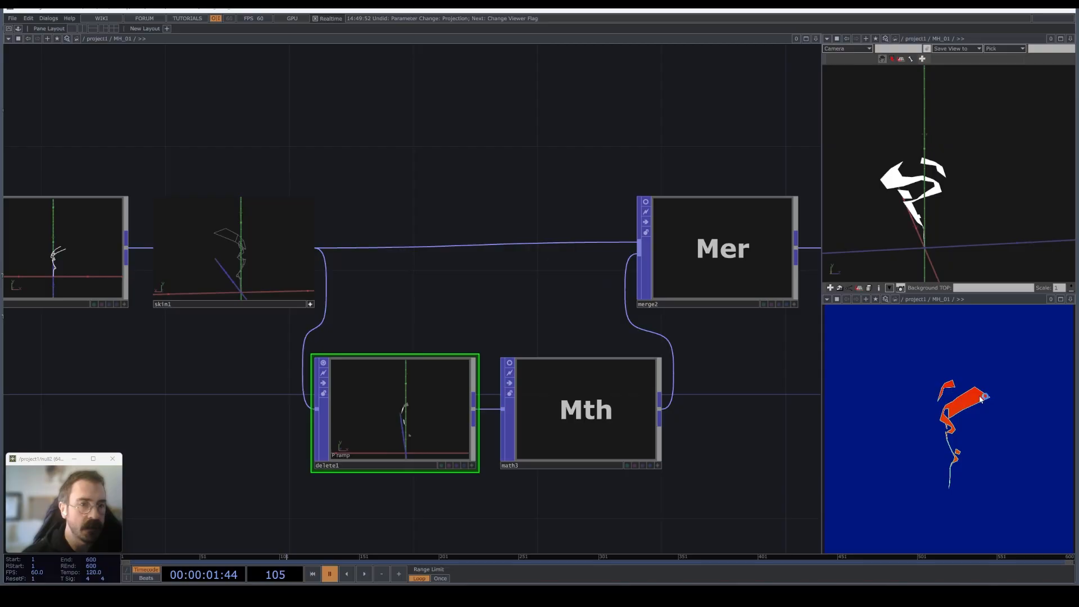
key("space")
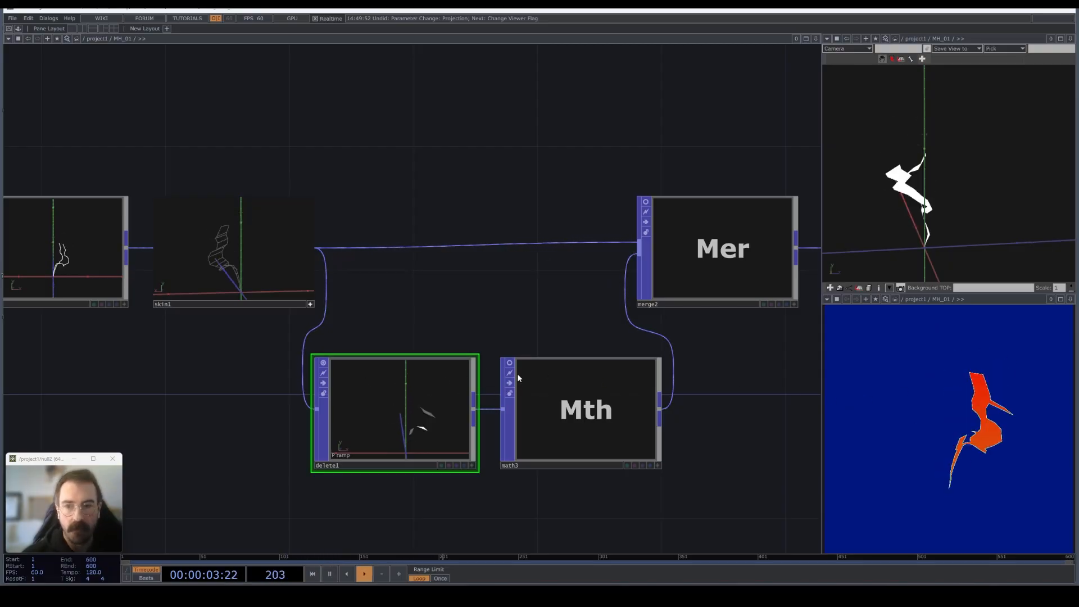
scroll(514, 443, "down", 5)
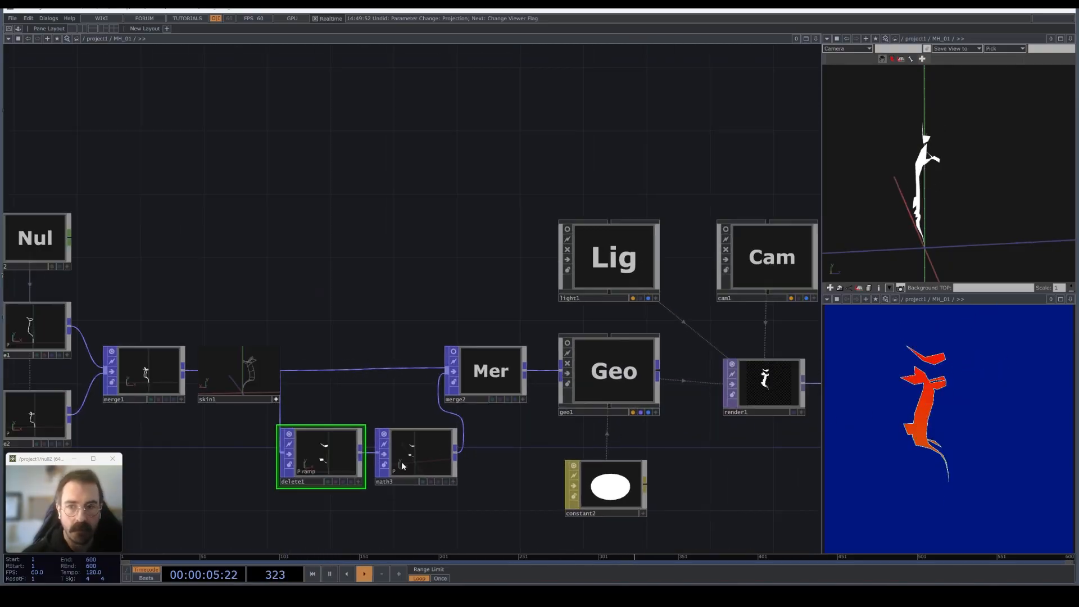
middle_click_drag(576, 355, 413, 363)
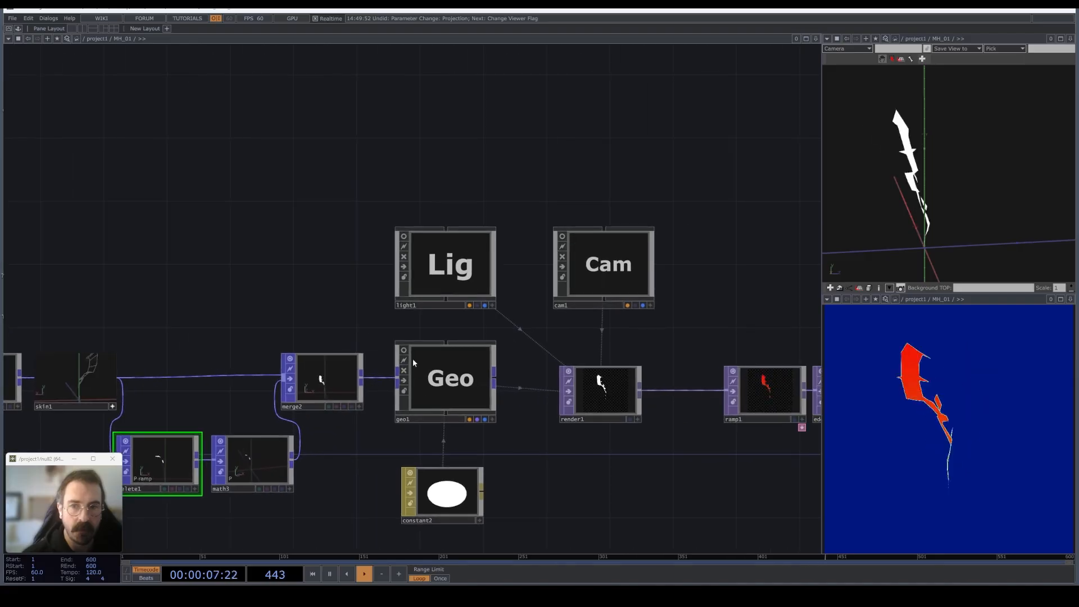
key("v")
middle_click_drag(638, 483, 691, 479)
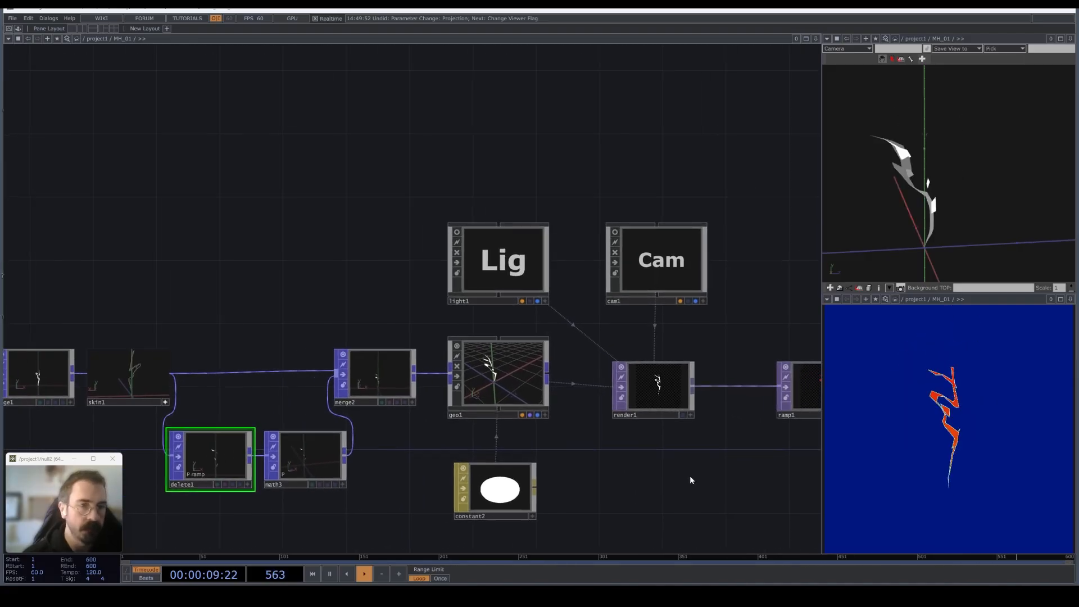
scroll(451, 528, "down", 5)
middle_click_drag(451, 528, 454, 455)
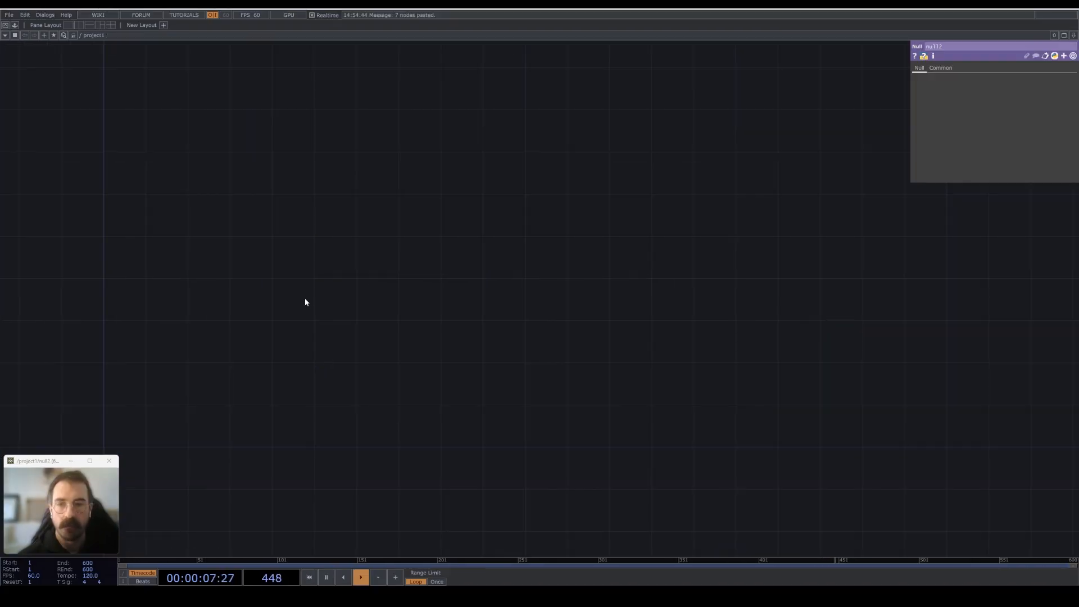
Create a Base component in the empty project1 network.
key("Tab")
left_click(152, 190)
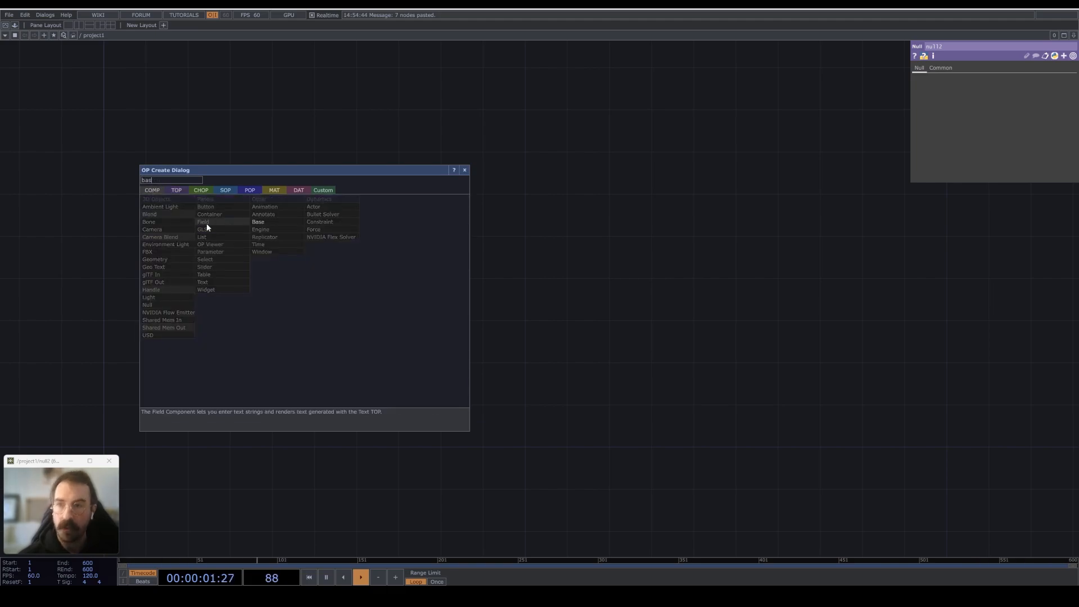
left_click(260, 230)
left_click(373, 349)
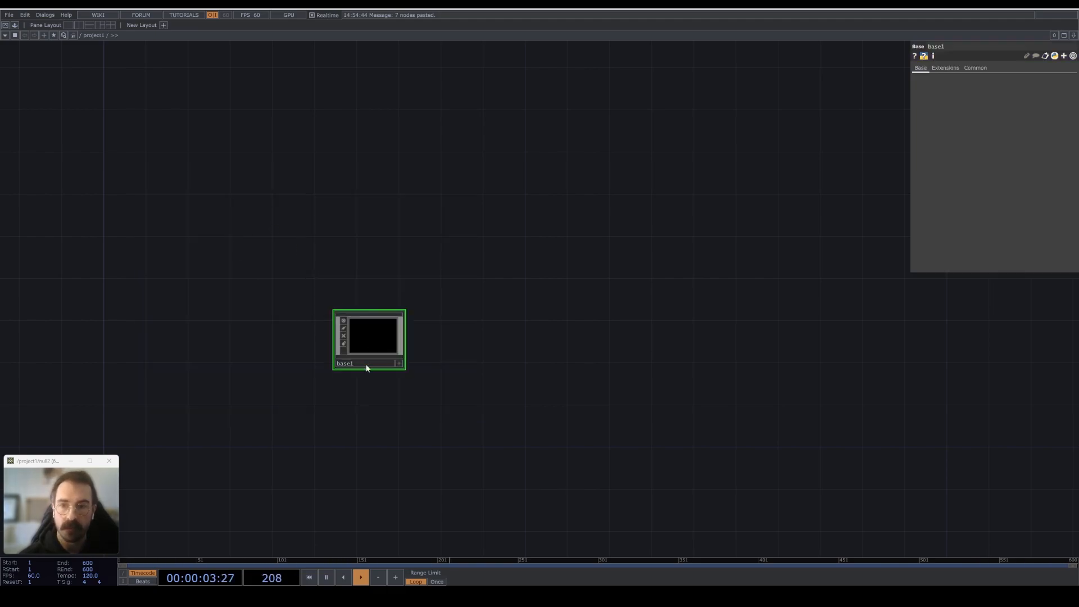
Rename the new Base component FX_01 and enter its network.
left_click(366, 367)
key("BackSpace")
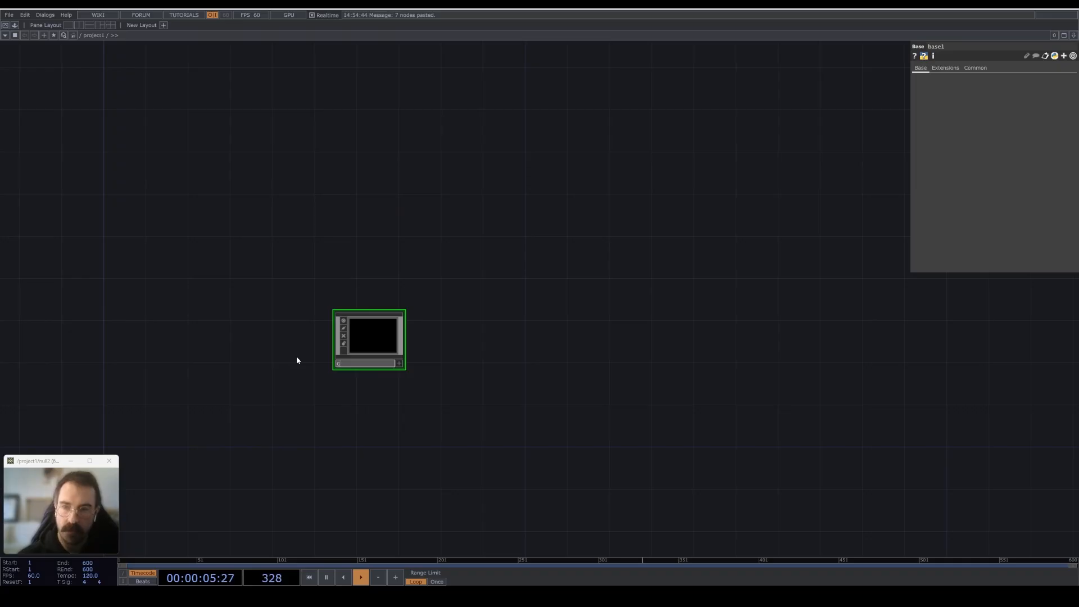
type("FX_01")
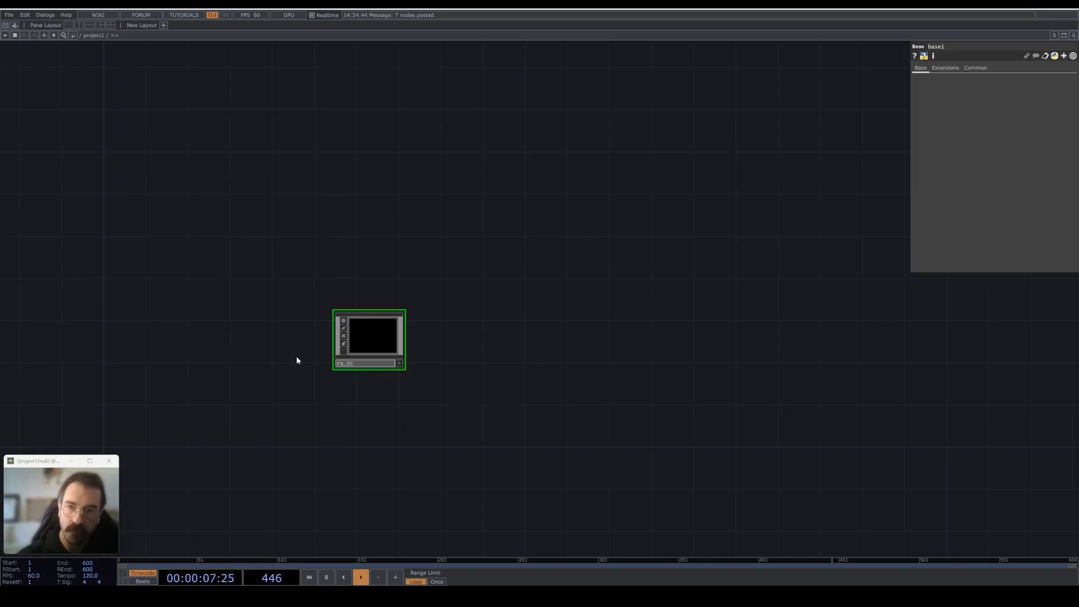
key("Return")
double_click(367, 344)
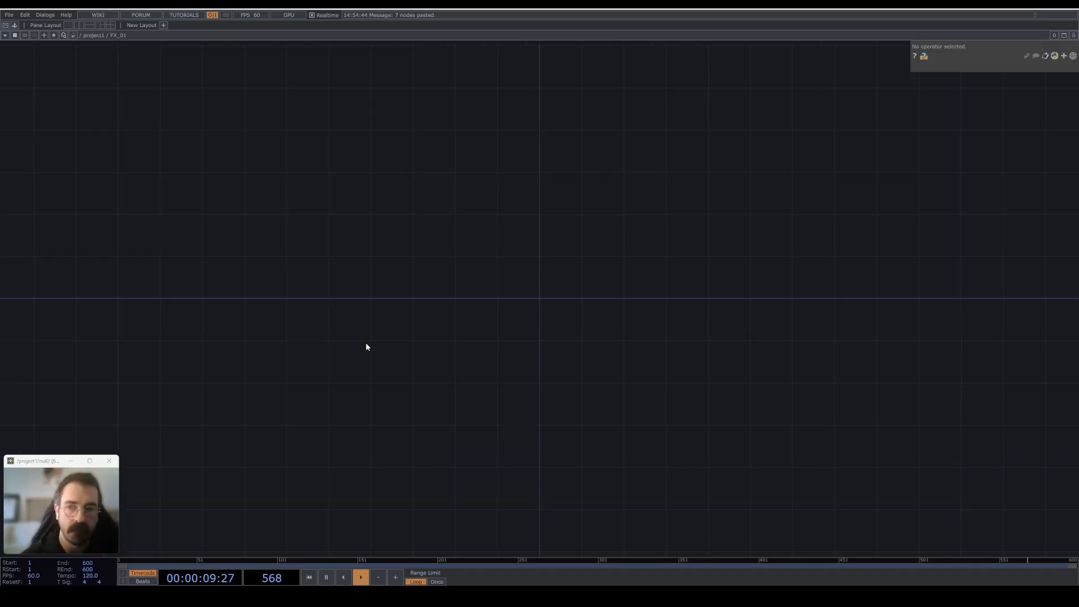
Place a Line POP in the FX_01 network.
key("Tab")
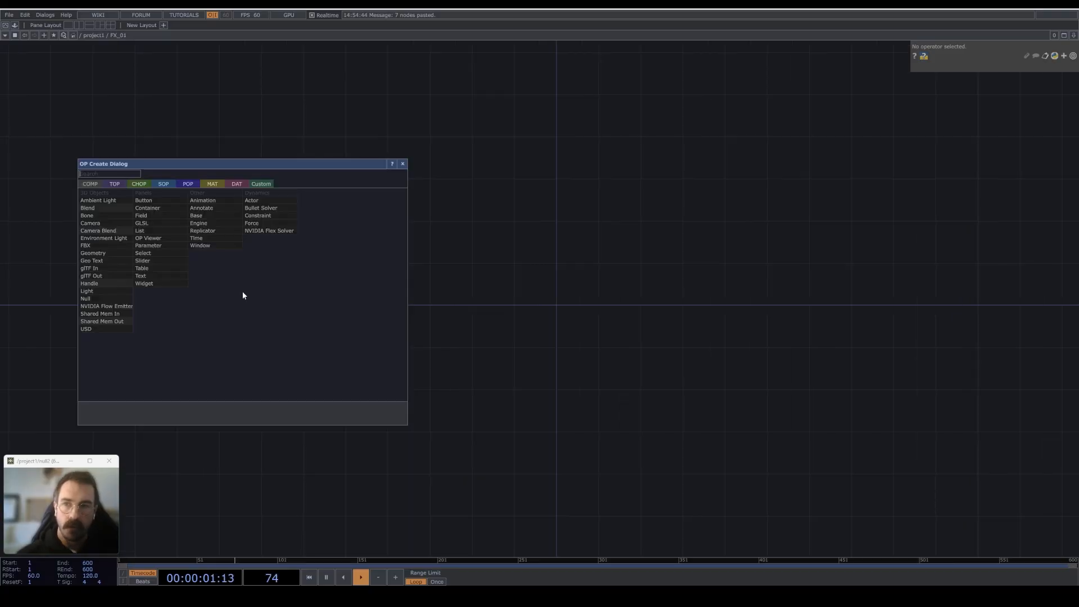
type("line")
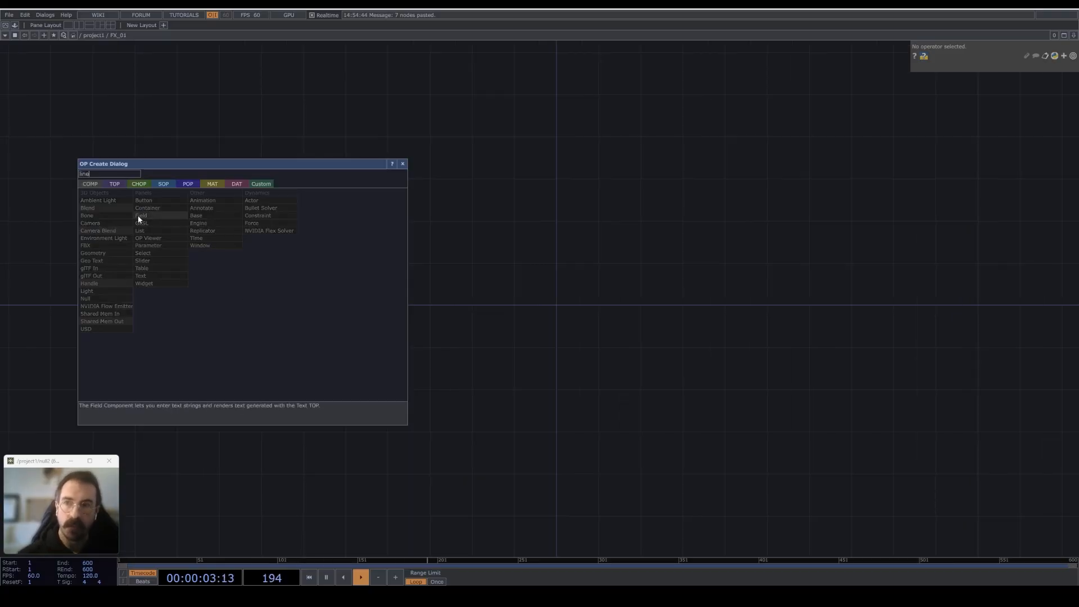
left_click(188, 184)
left_click(169, 221)
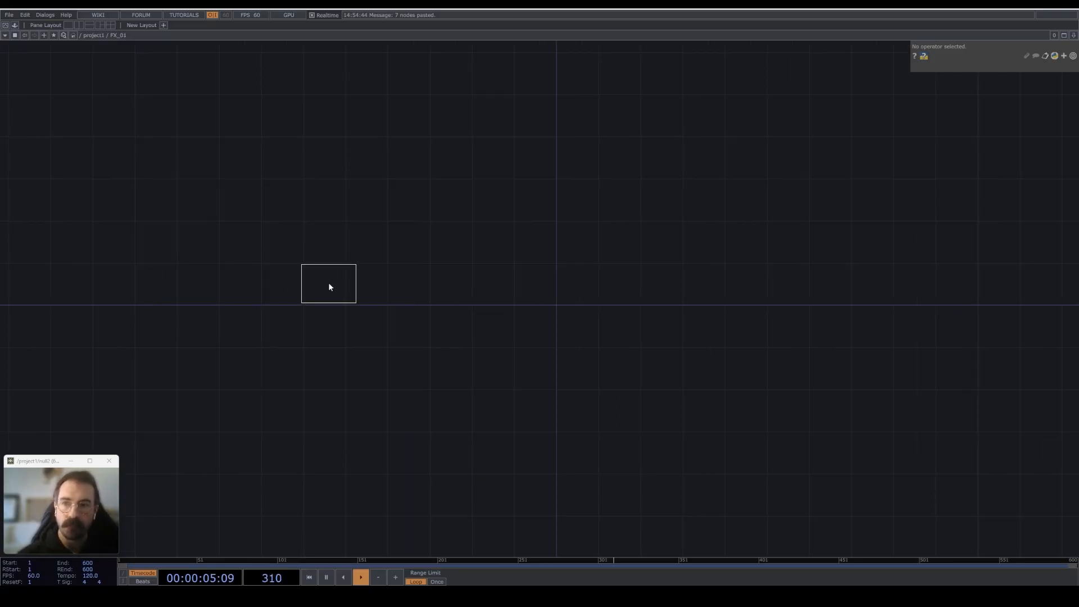
left_click(329, 286)
scroll(329, 280, "up", 5)
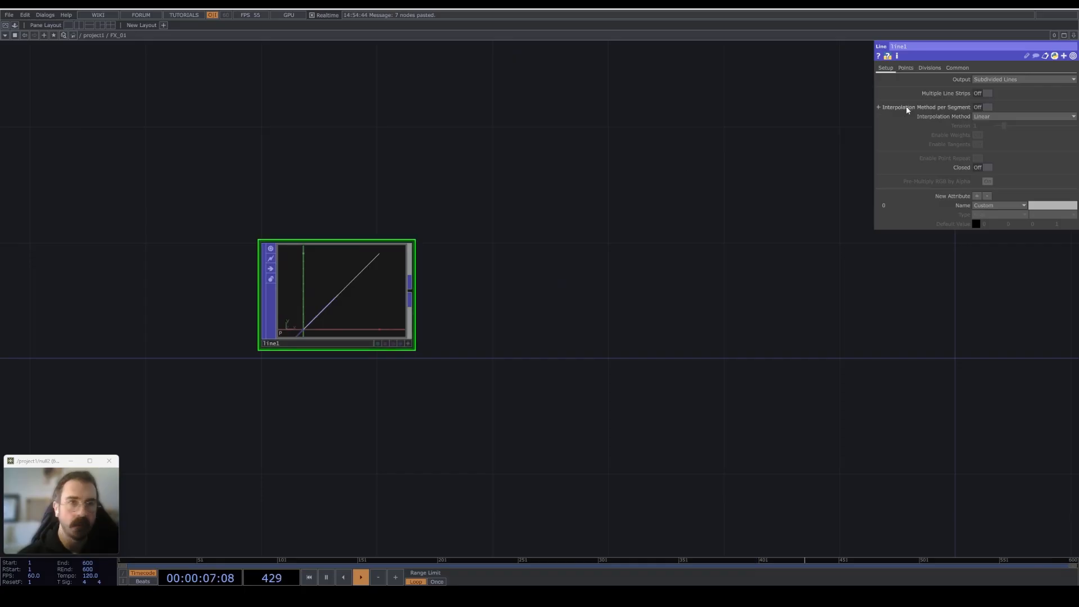
Make the line vertical by setting the position of its second point to 0, 1, 0.
left_click(906, 68)
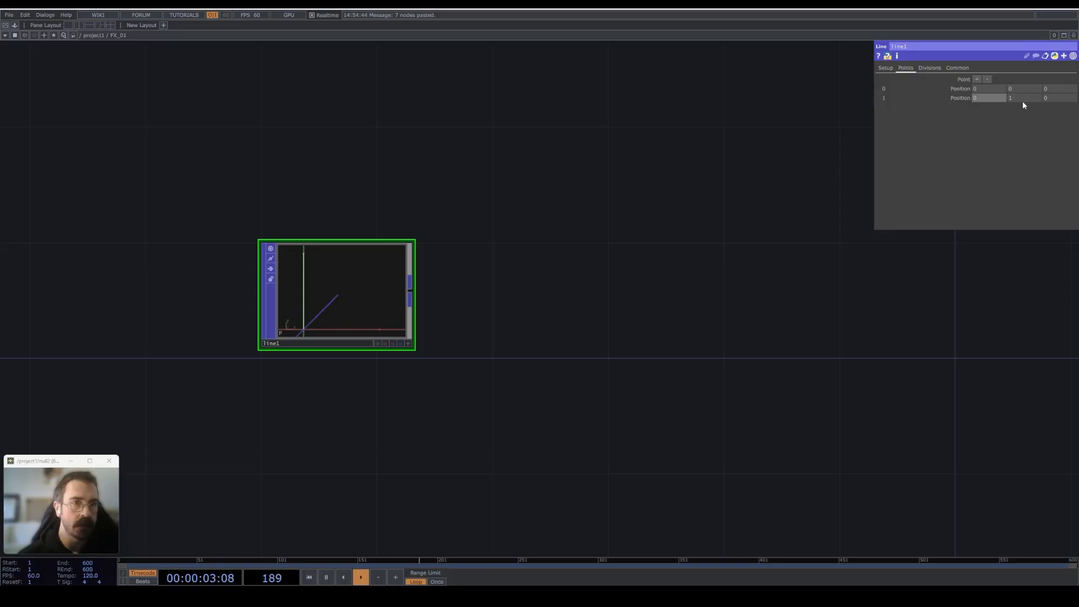
left_click(408, 344)
left_click_drag(318, 315, 359, 301)
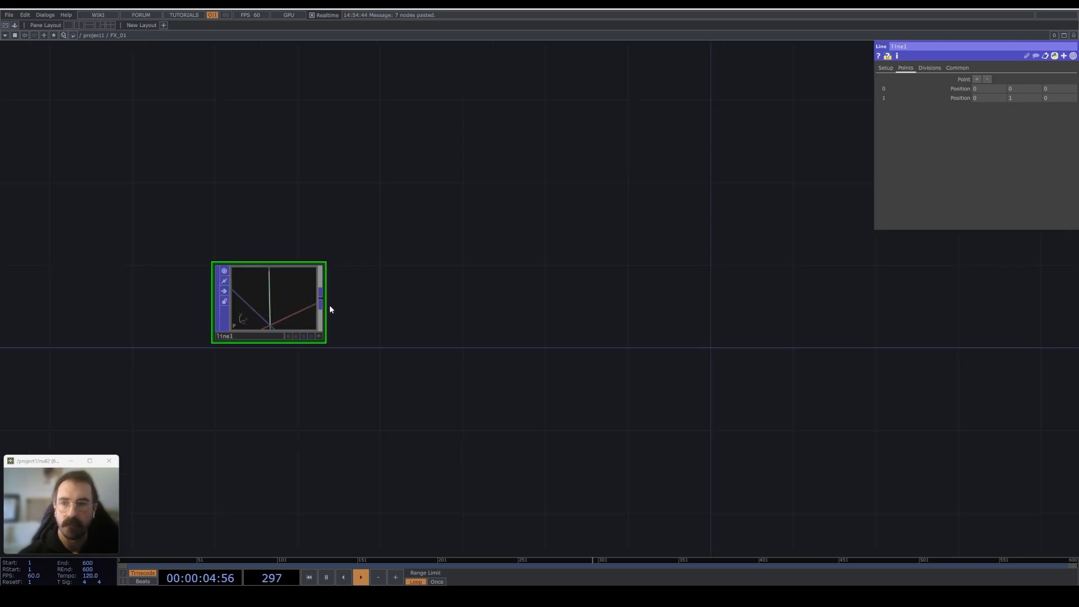
Add a Noise POP fed by the line and inspect the distorted line in its viewer.
key("Tab")
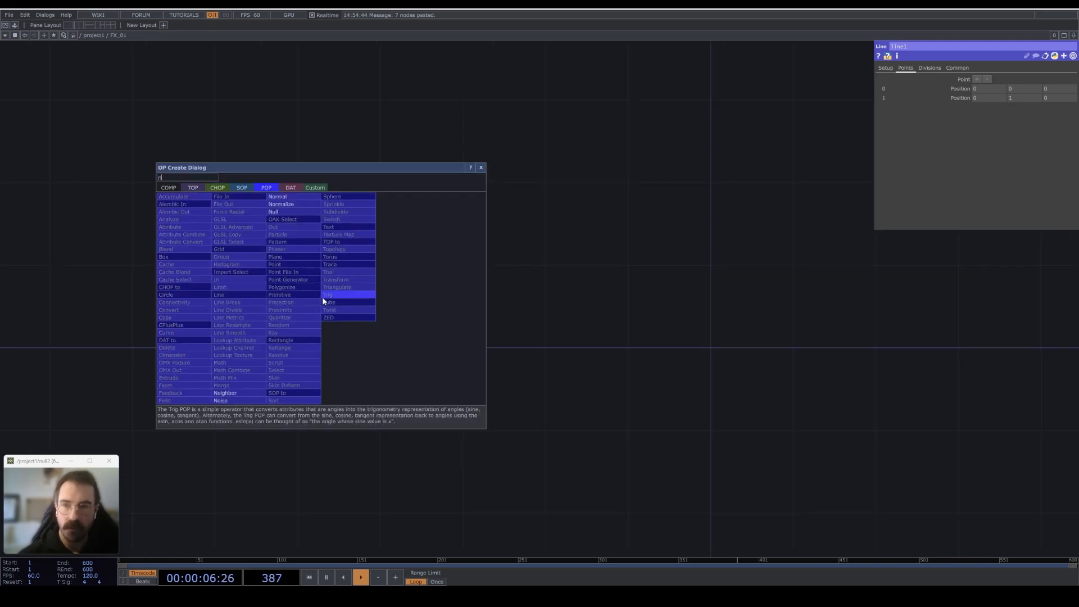
left_click(225, 400)
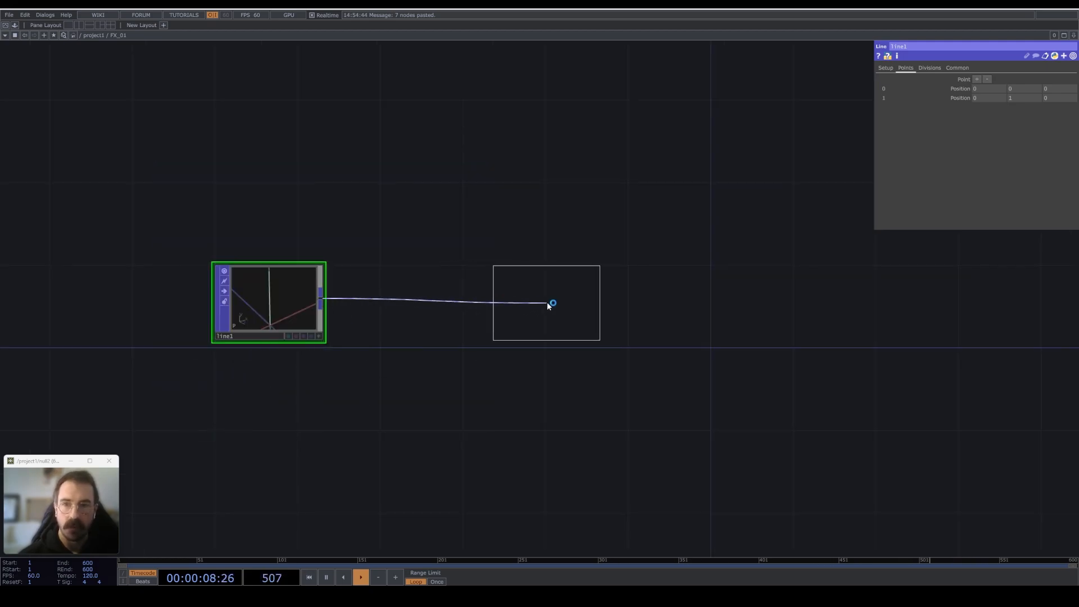
left_click(552, 304)
scroll(585, 305, "up", 3)
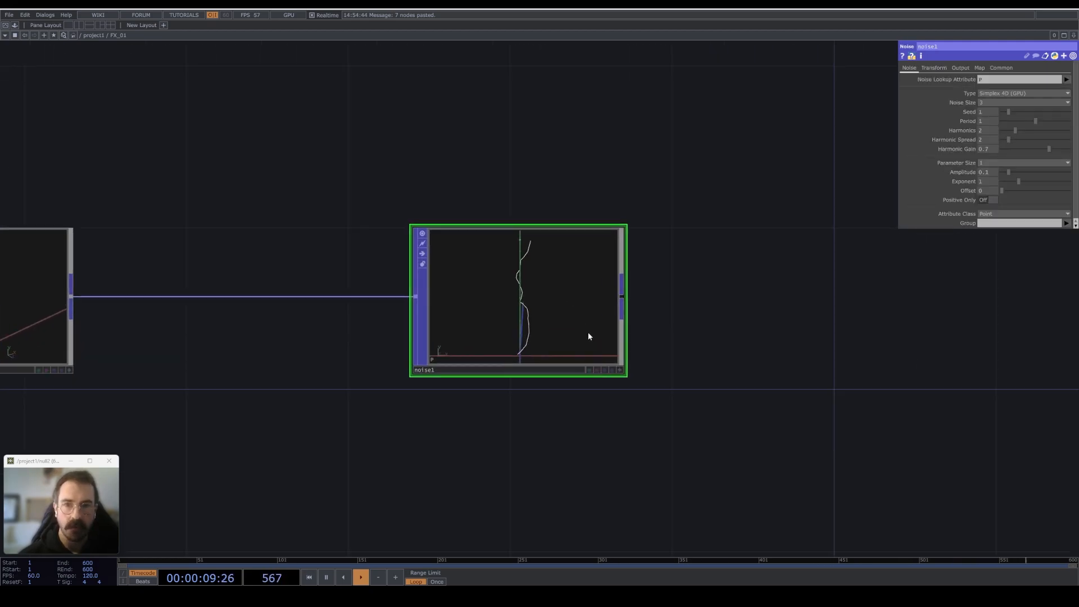
left_click(620, 370)
mouse_move(542, 313)
left_mouse_down()
mouse_move(497, 330)
mouse_move(528, 332)
mouse_move(535, 312)
left_mouse_up()
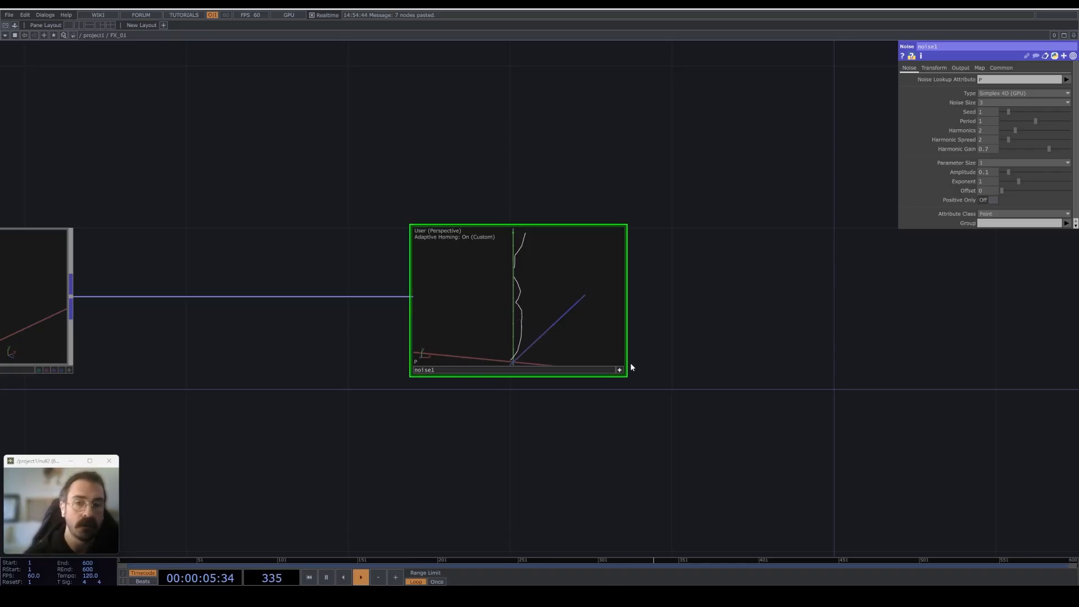
scroll(696, 346, "down", 4)
left_click_drag(614, 329, 631, 329)
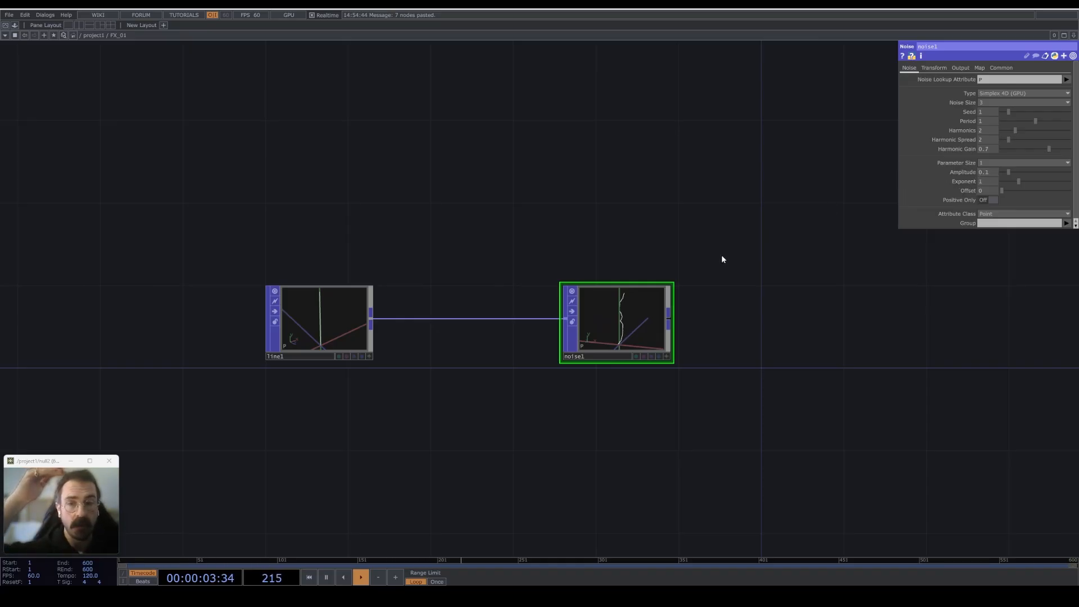
Move the Line POP away from the Noise POP and insert a Math POP on the wire between them.
left_click_drag(339, 317, 292, 320)
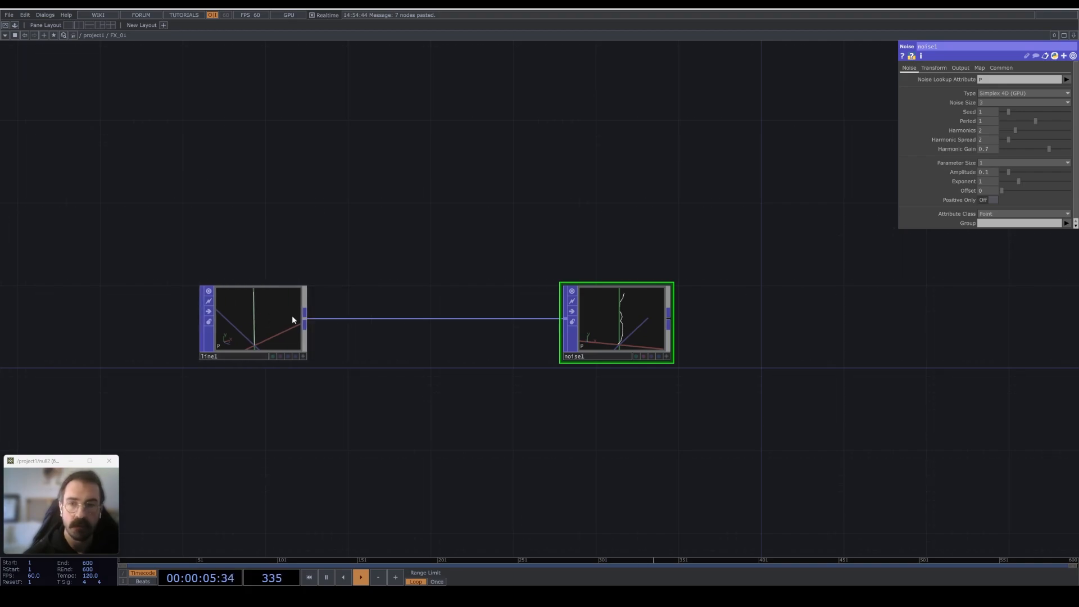
right_click(331, 318)
left_click(346, 308)
type("m")
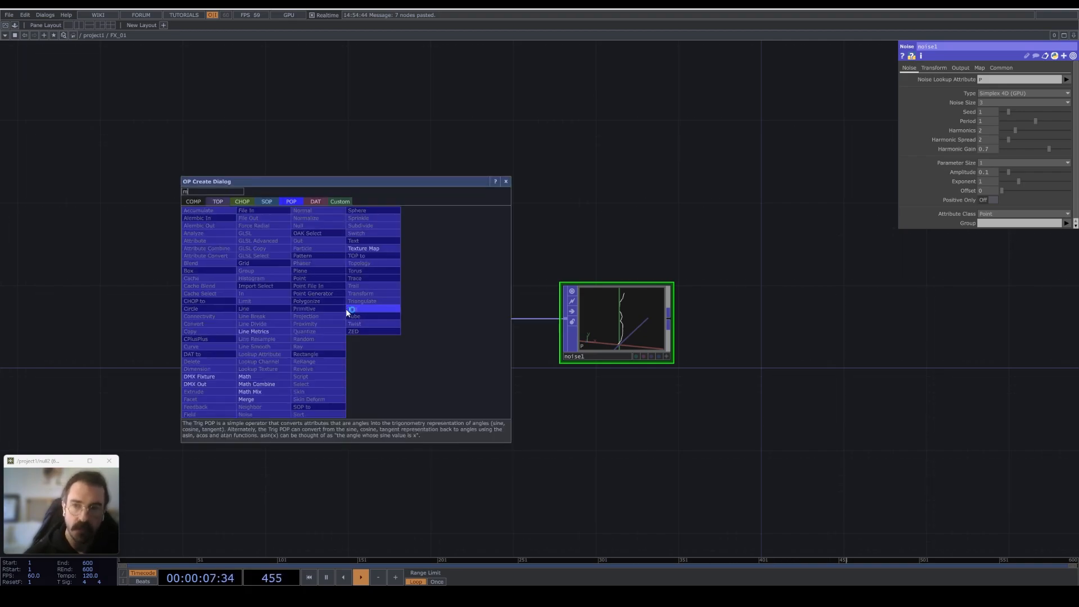
left_click(264, 378)
left_click(377, 322)
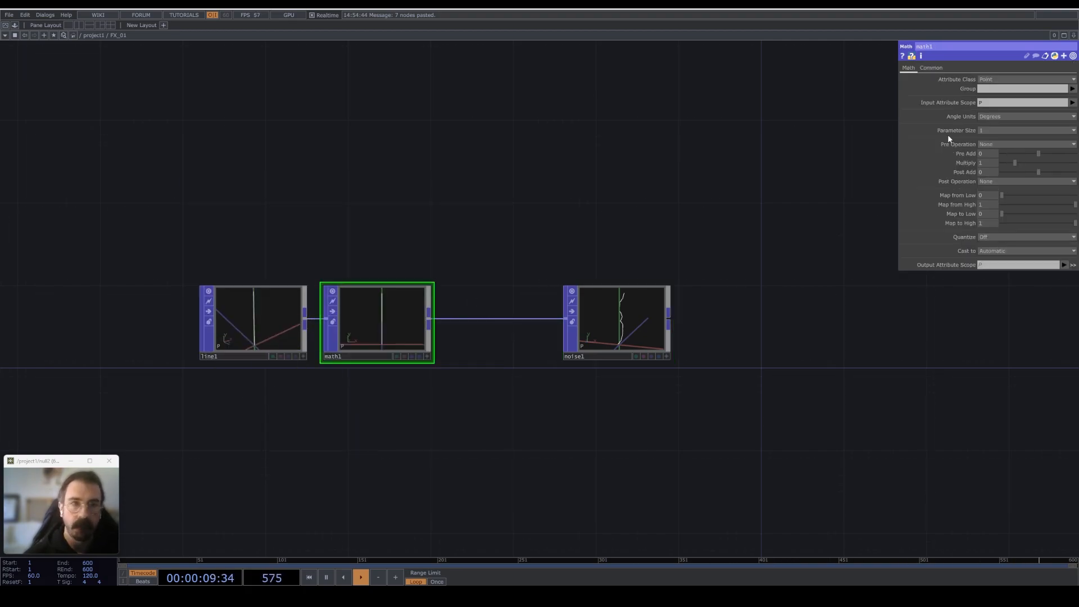
In the Math POP, set the input attribute scope to P(1), the output attribute scope to ampMulti, and Multiply to about 0.43.
left_click(988, 103)
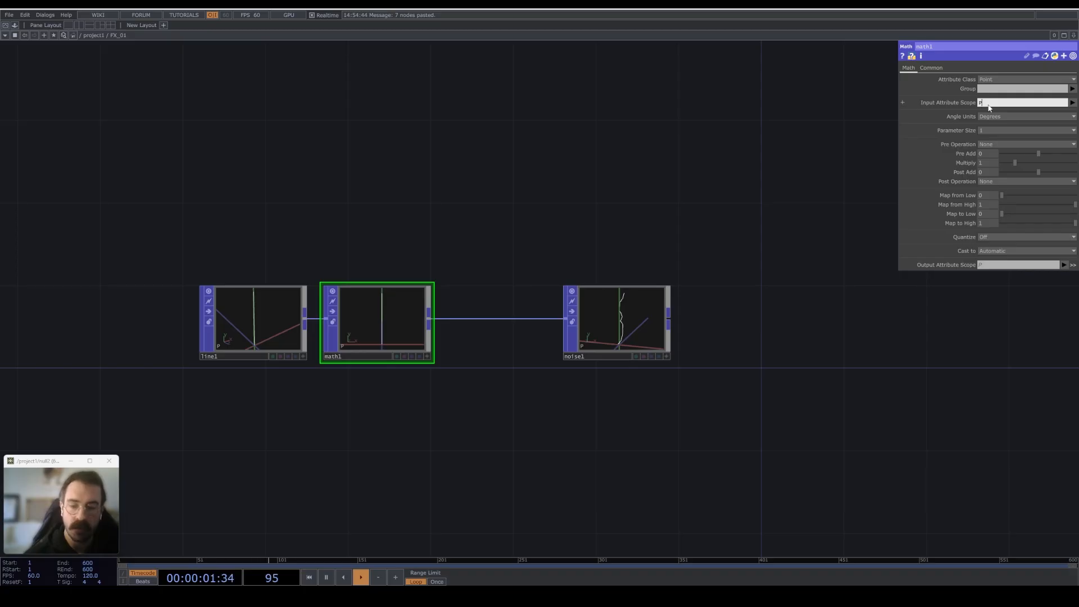
type("(1)")
key("Return")
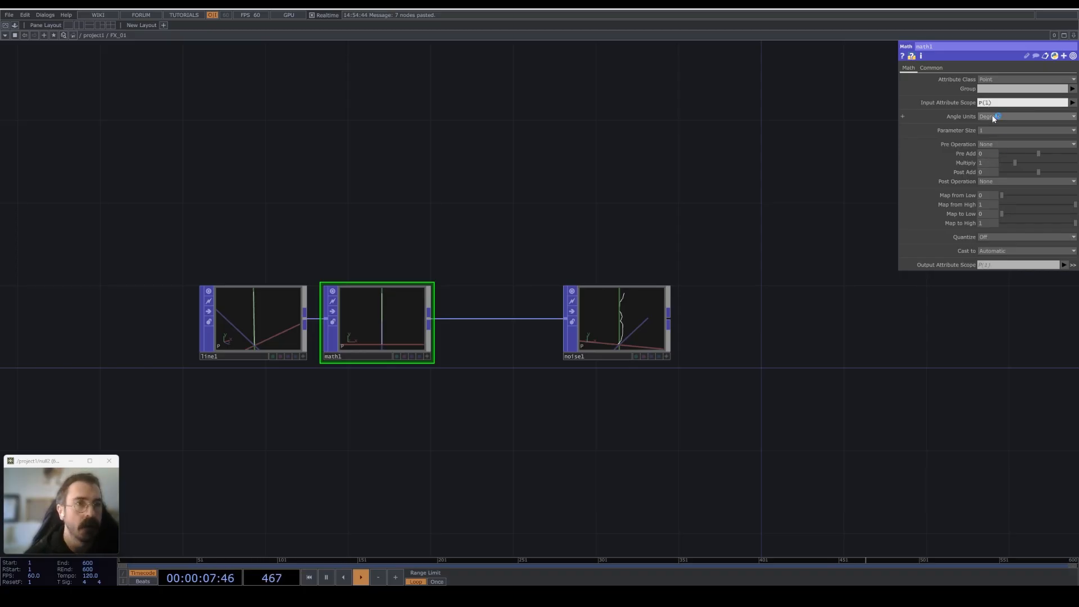
left_click(993, 265)
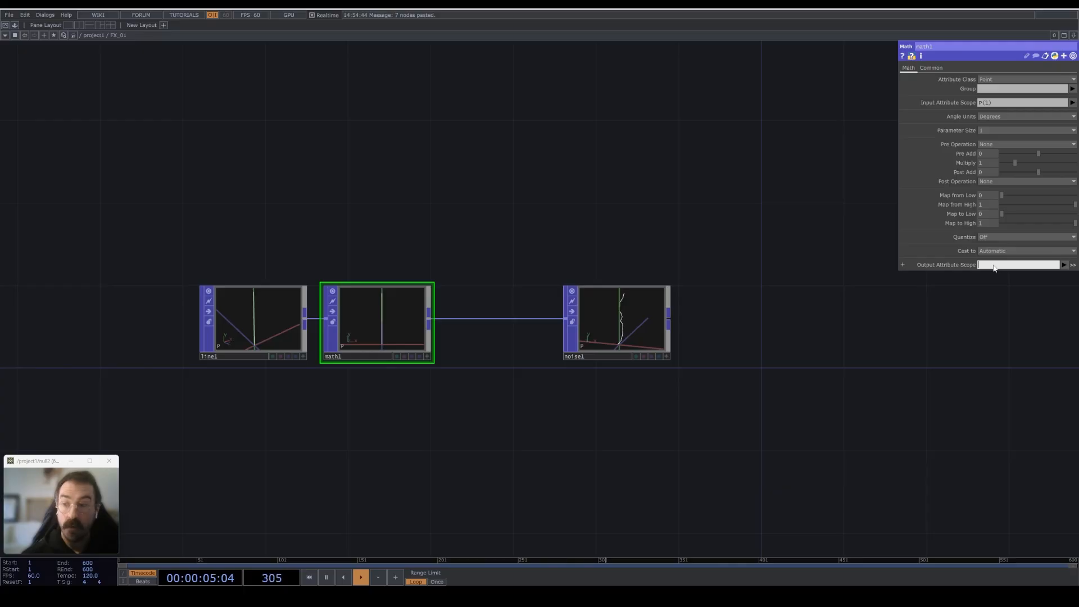
type("ampMult")
type("i")
key("Return")
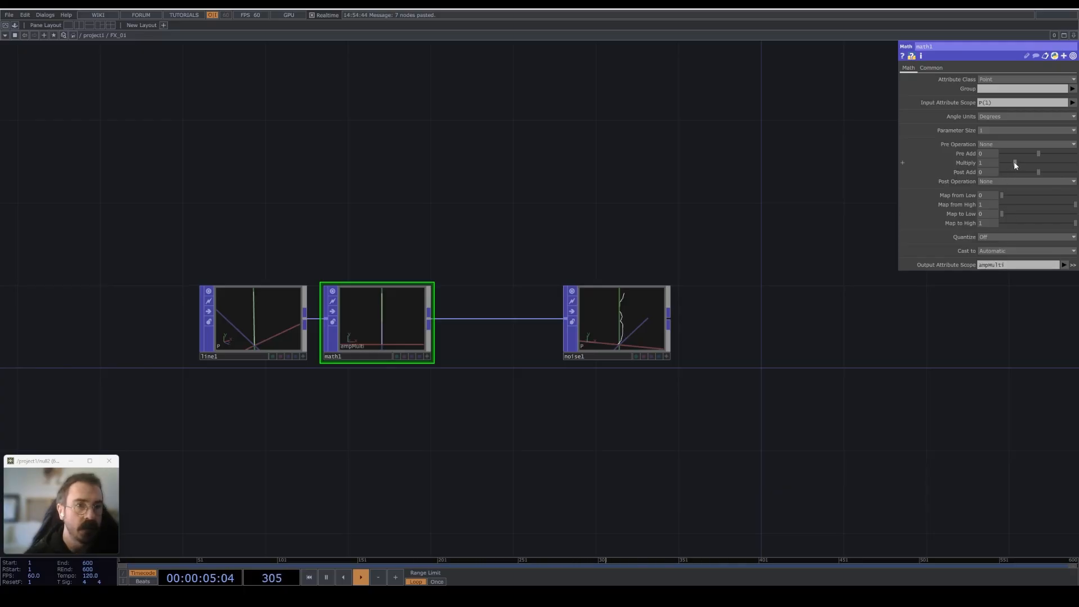
left_click_drag(1005, 163, 1009, 163)
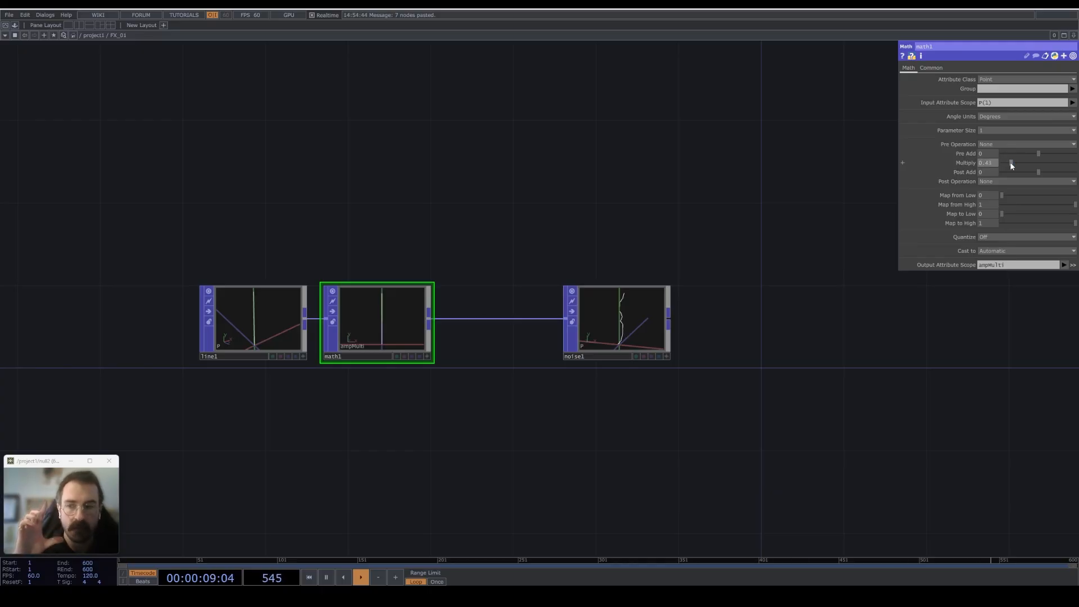
In the Noise POP, map the ampMulti attribute to the amp (Amplitude) parameter.
left_click(622, 313)
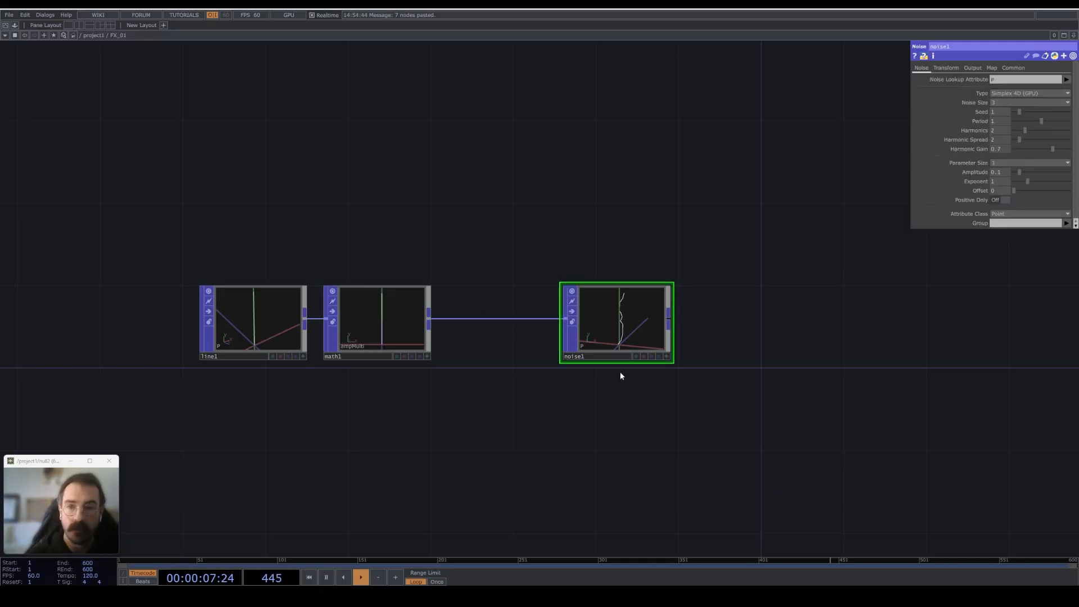
left_click(992, 67)
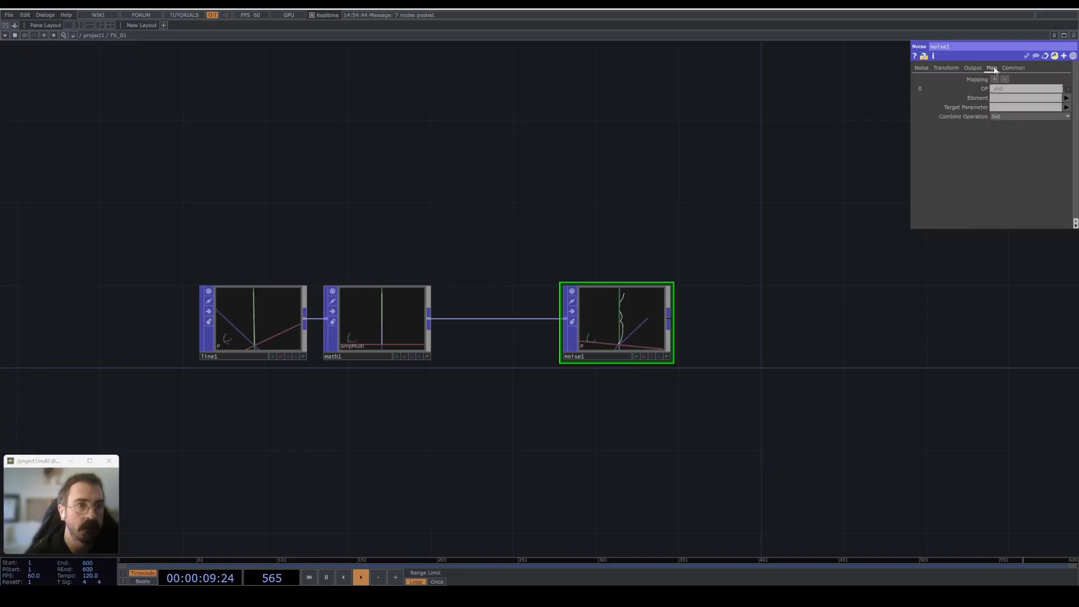
left_click(1067, 98)
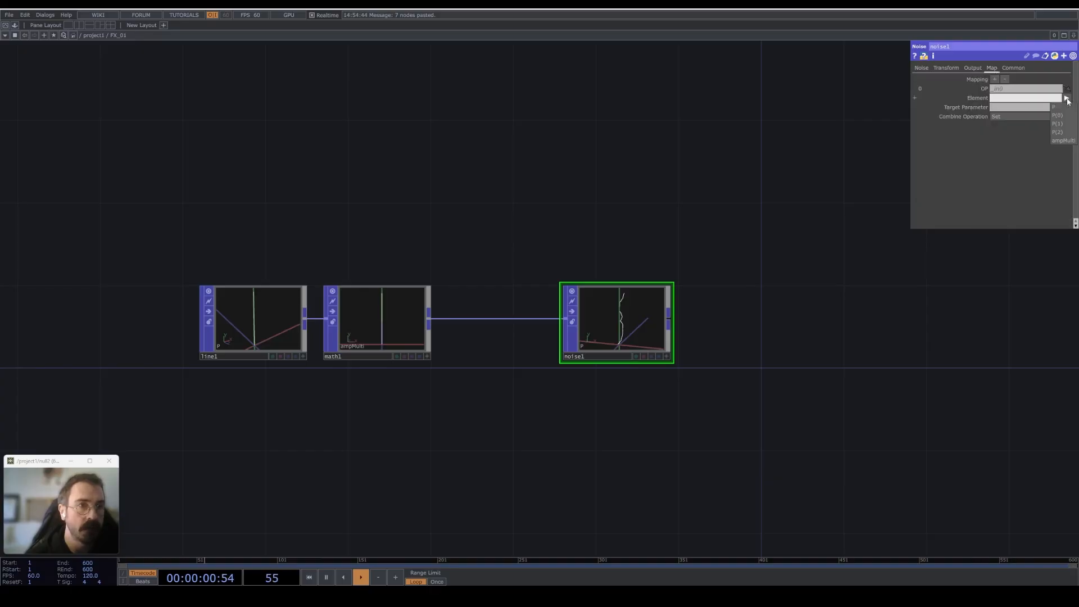
left_click(1063, 141)
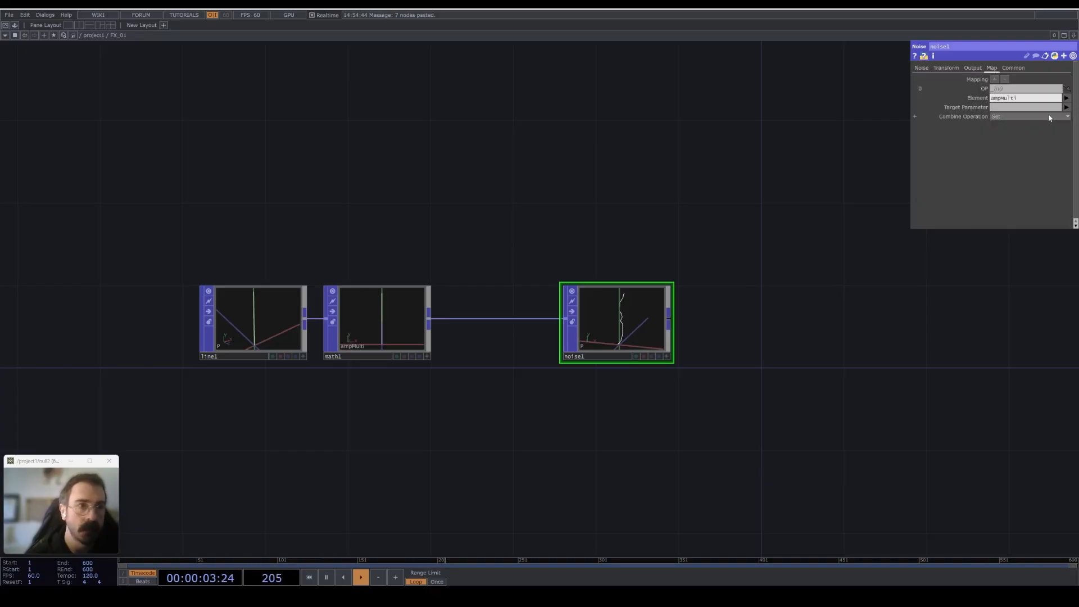
left_click(1067, 107)
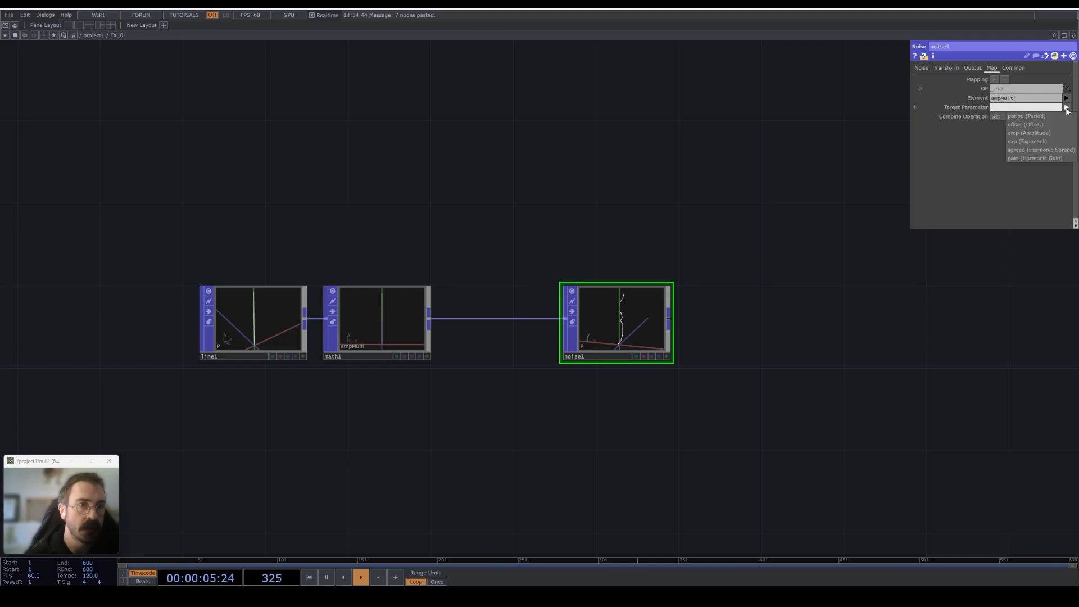
left_click(1032, 135)
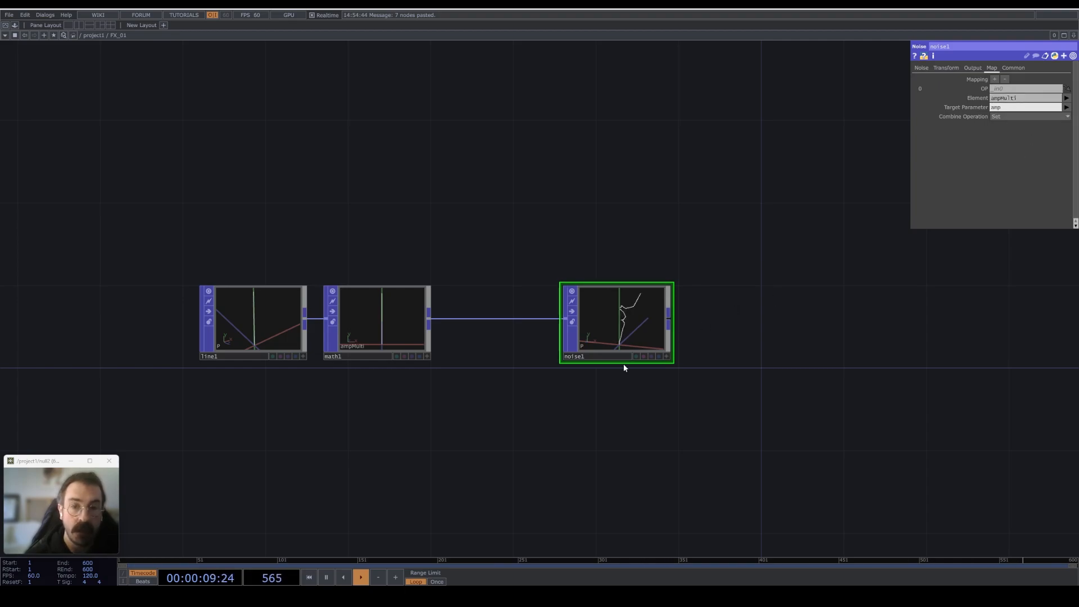
Inspect the noise result and set the Math POP's Multiply to 0.35.
scroll(634, 379, "up", 5)
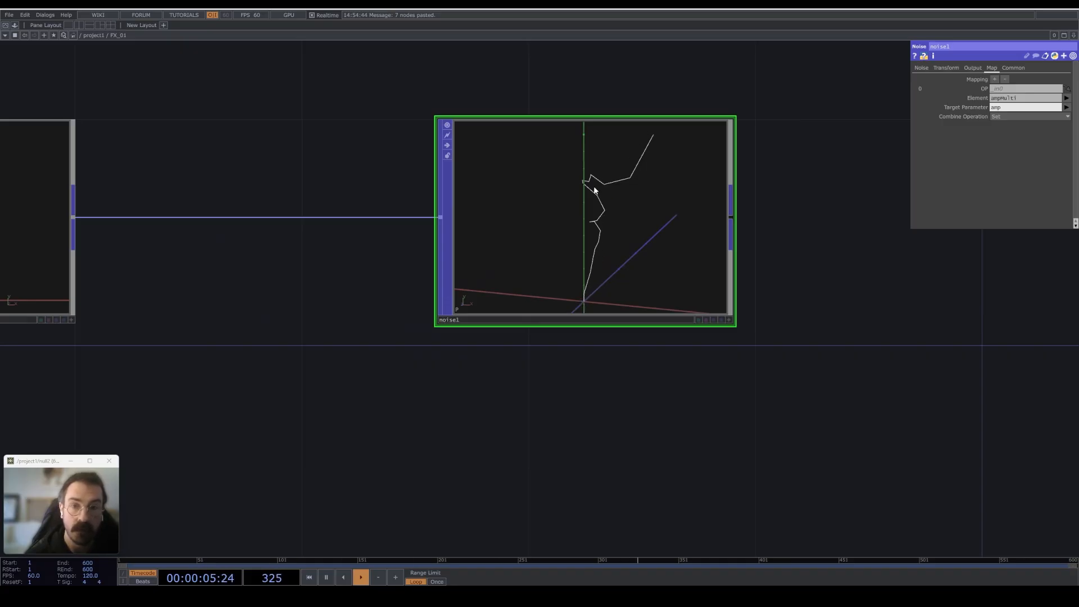
scroll(260, 340, "down", 3)
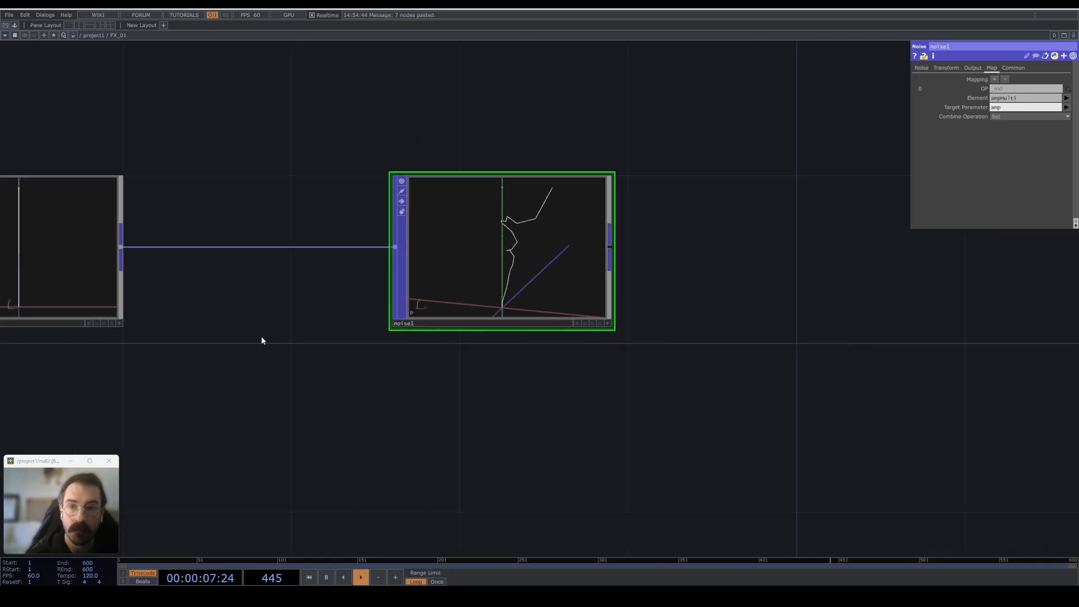
left_click_drag(227, 335, 328, 368)
scroll(328, 368, "down", 2)
left_click(214, 306)
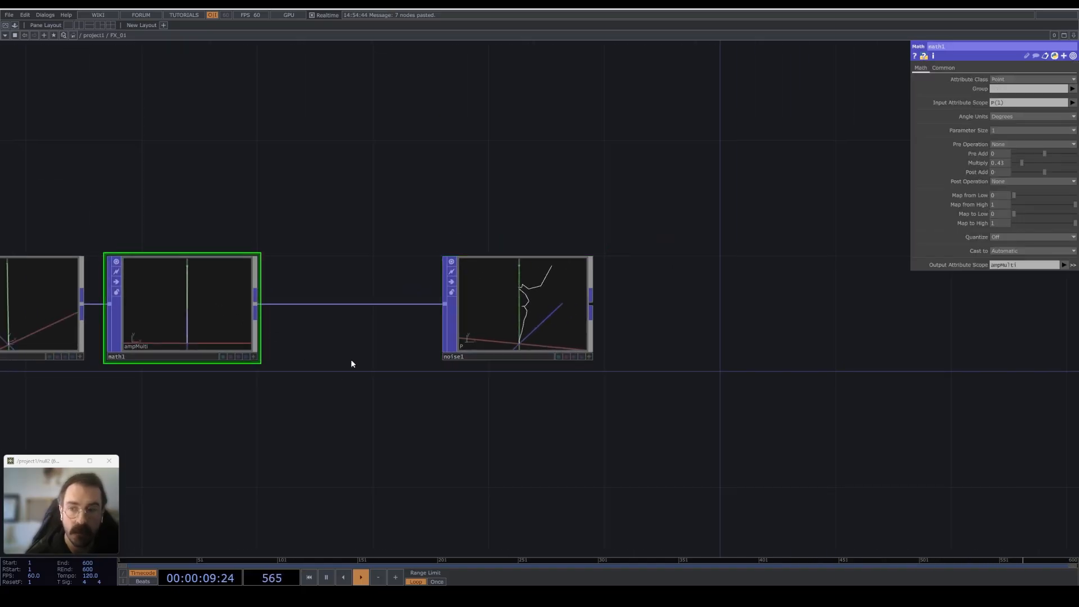
scroll(352, 363, "up", 3)
left_click_drag(820, 315, 791, 307)
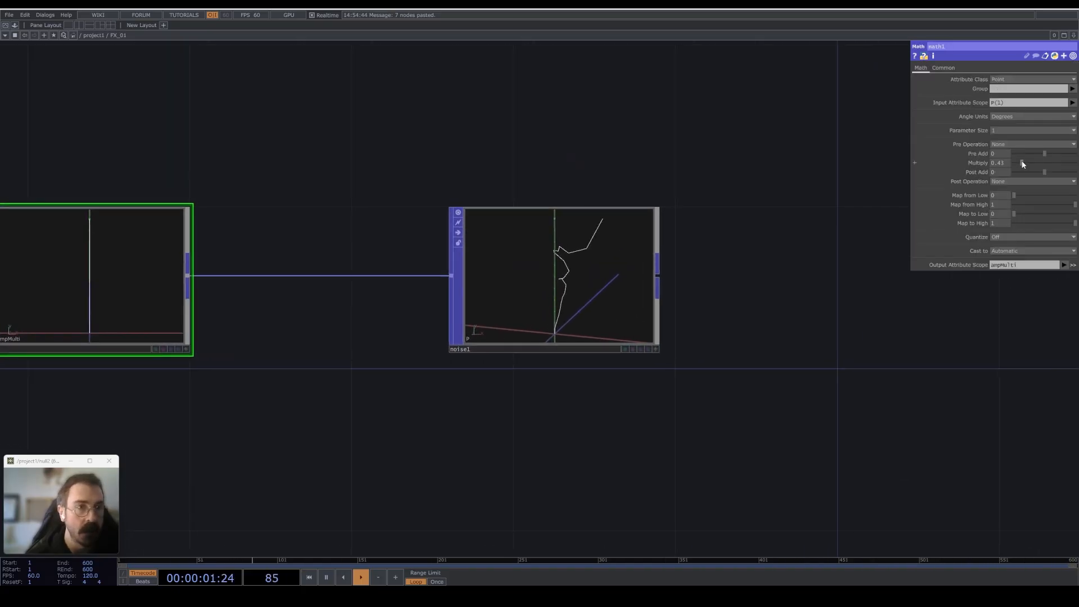
left_click_drag(1022, 164, 1022, 163)
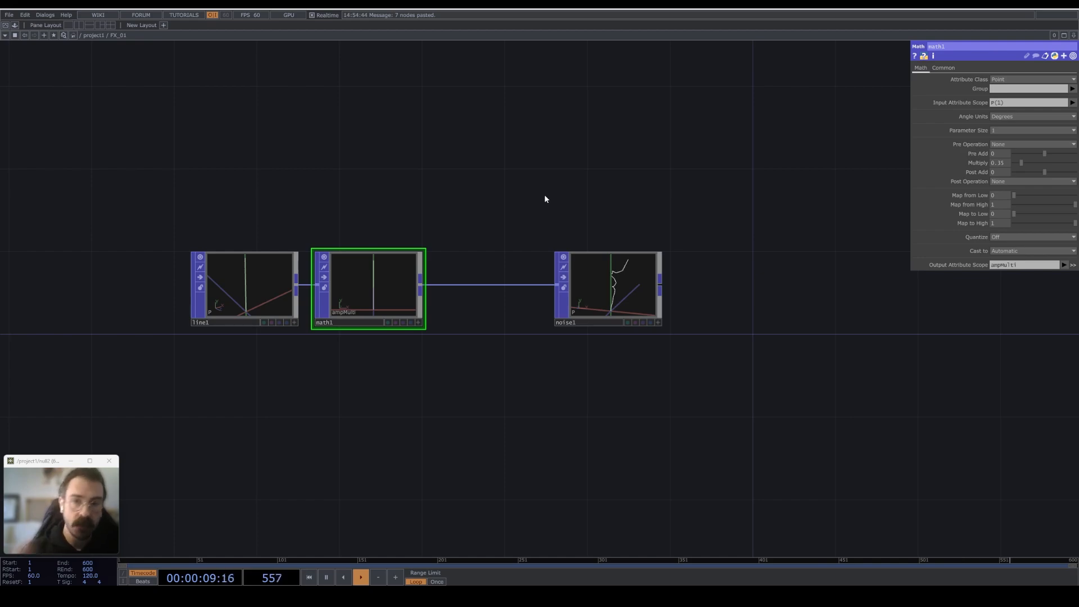
Duplicate the Noise POP and place the copy below the original.
left_click(603, 285)
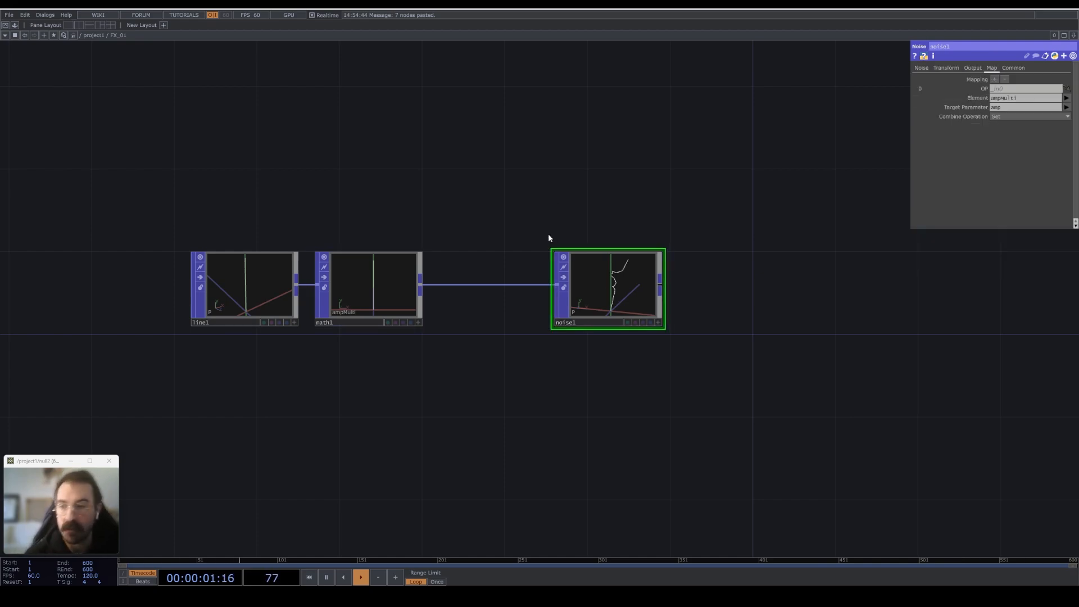
scroll(569, 206, "down", 3)
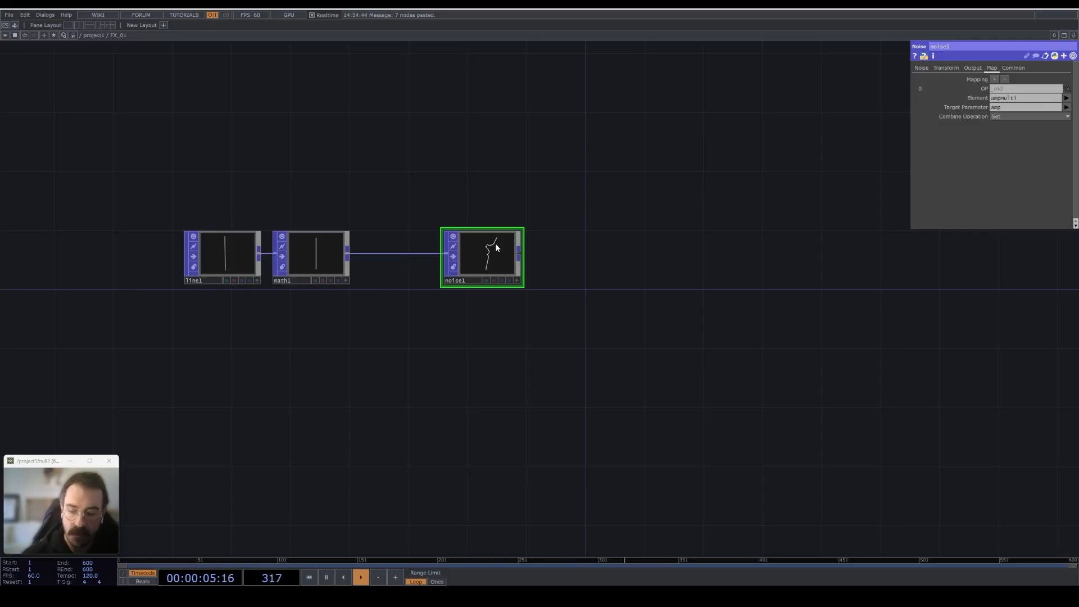
key("ctrl+c")
key("ctrl+v")
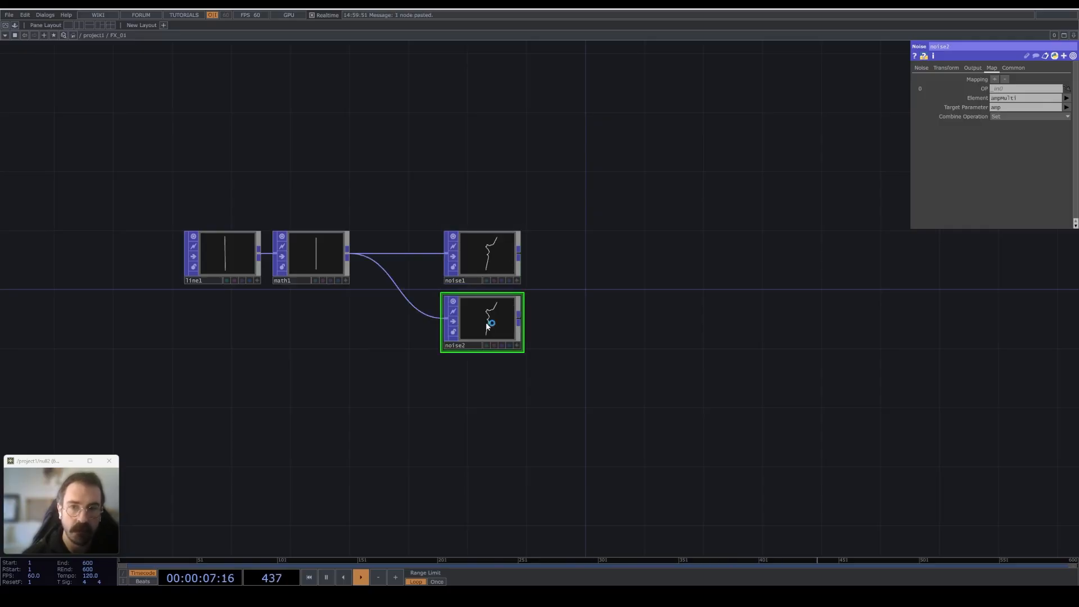
left_click_drag(486, 323, 483, 335)
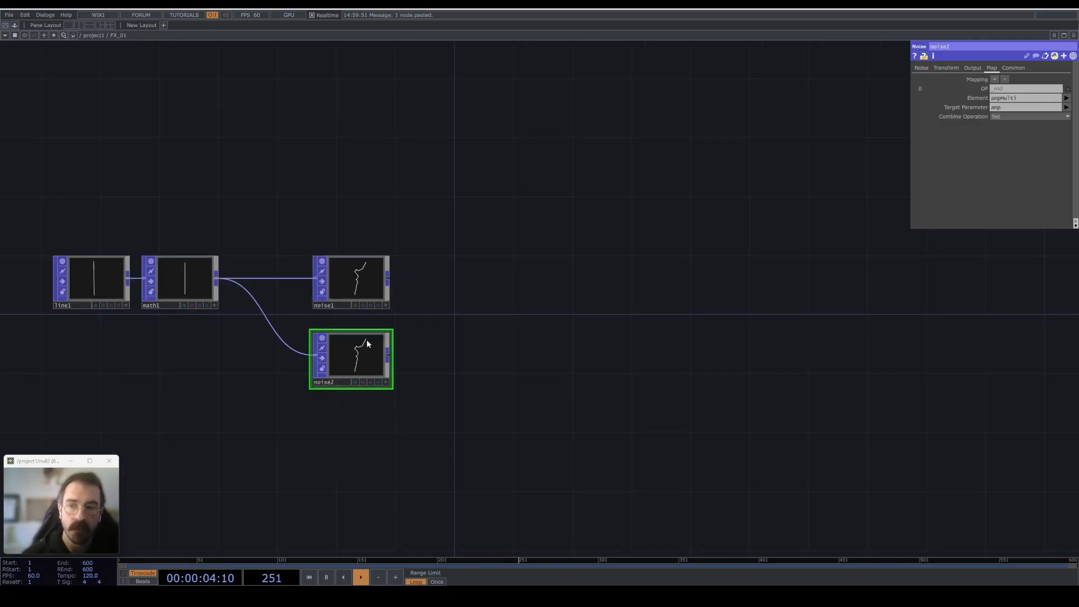
Add a Merge POP and connect both Noise POPs to its input.
key("Tab")
type("m")
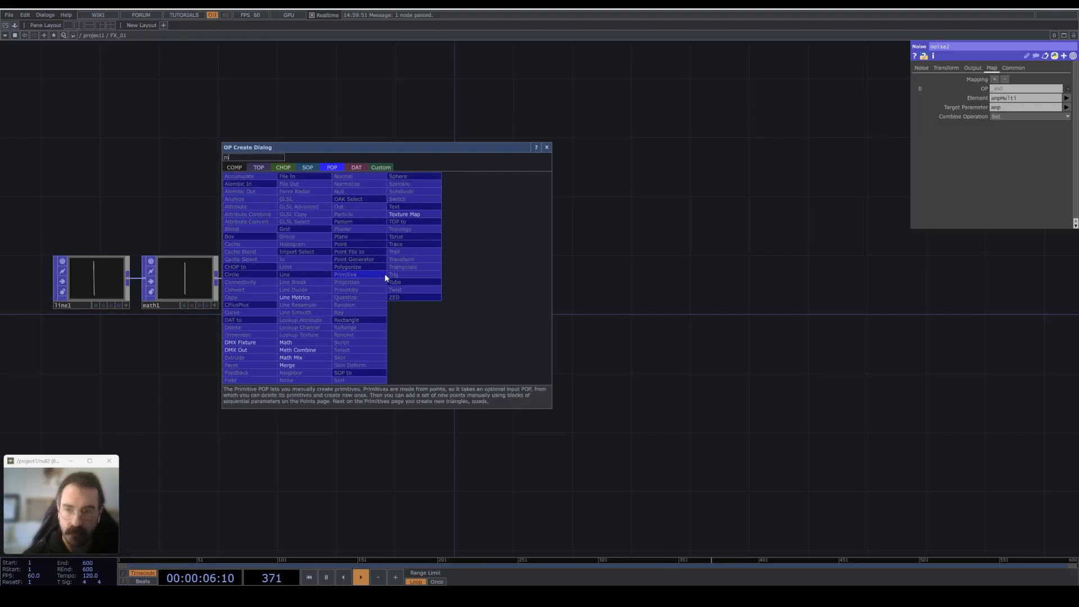
left_click(326, 367)
left_click(522, 288)
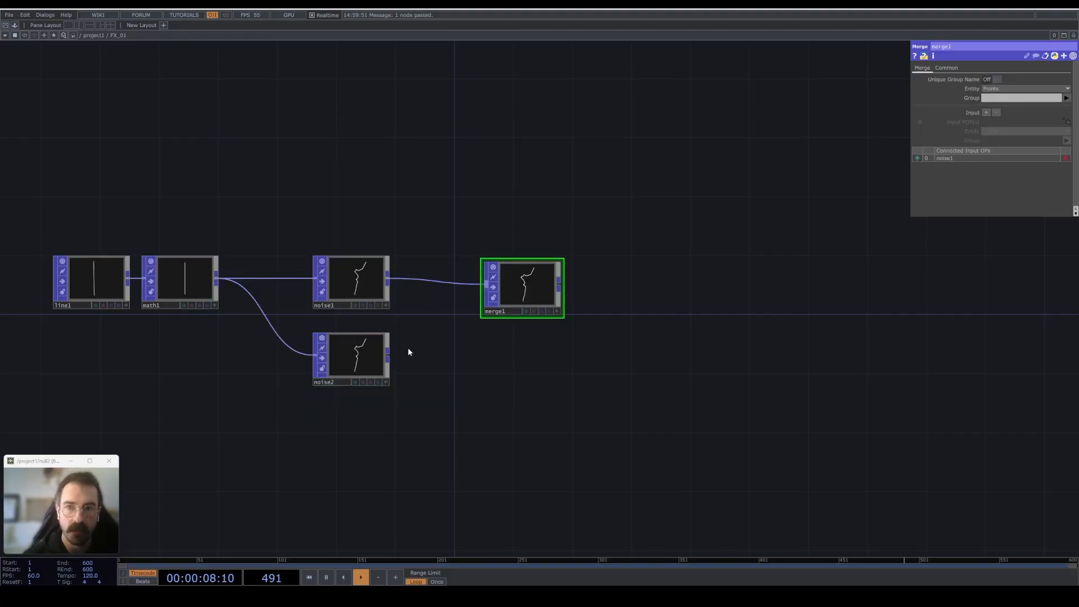
left_click_drag(435, 328, 487, 295)
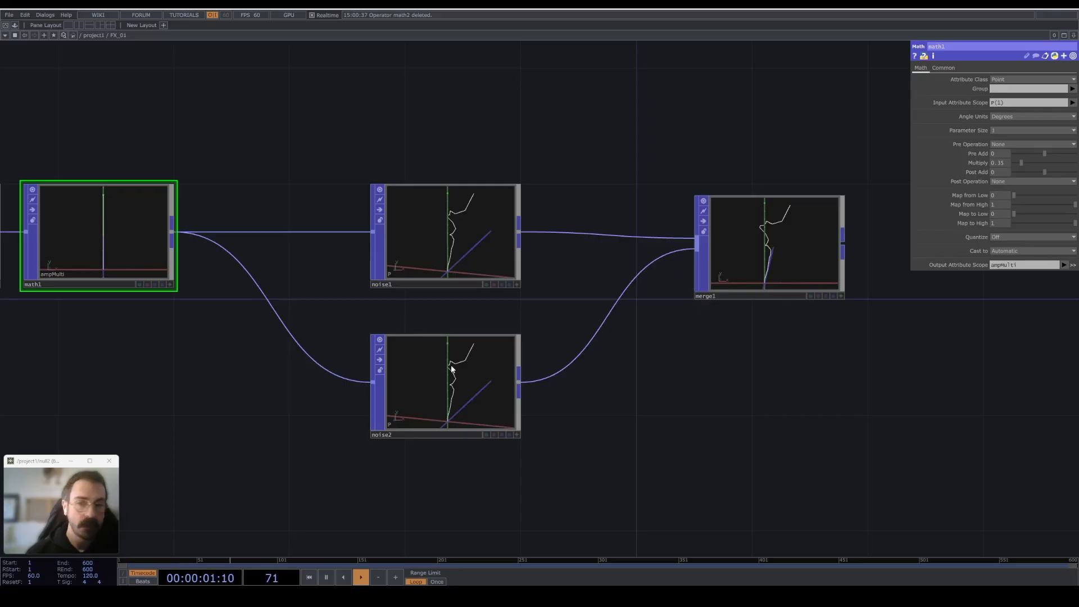
Insert a second Math POP on the wire between the first Math POP and the duplicated Noise POP.
right_click(282, 325)
left_click(310, 315)
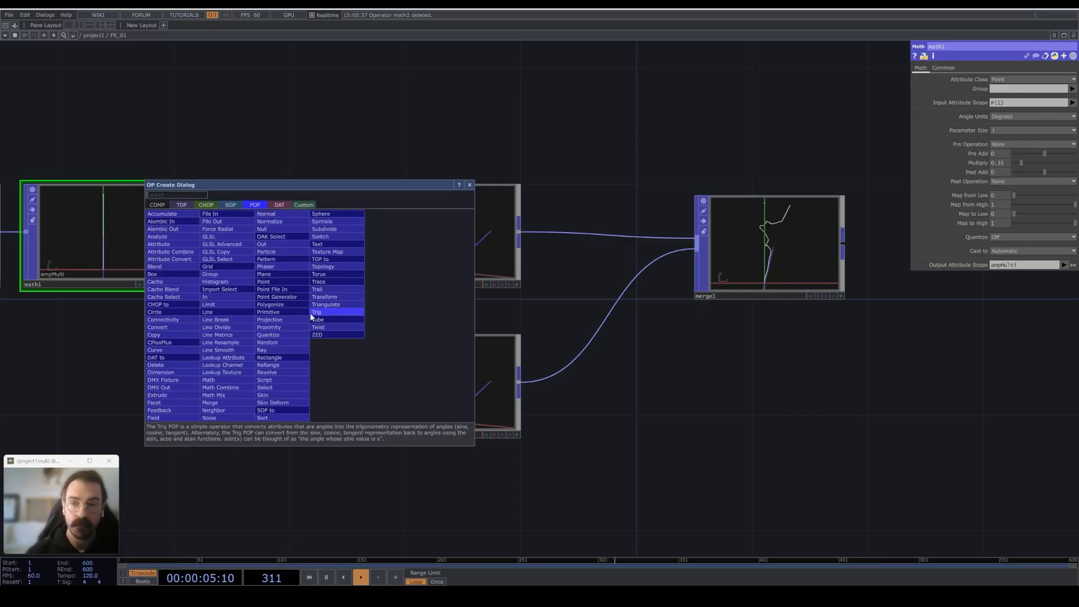
left_click(224, 380)
left_click(275, 389)
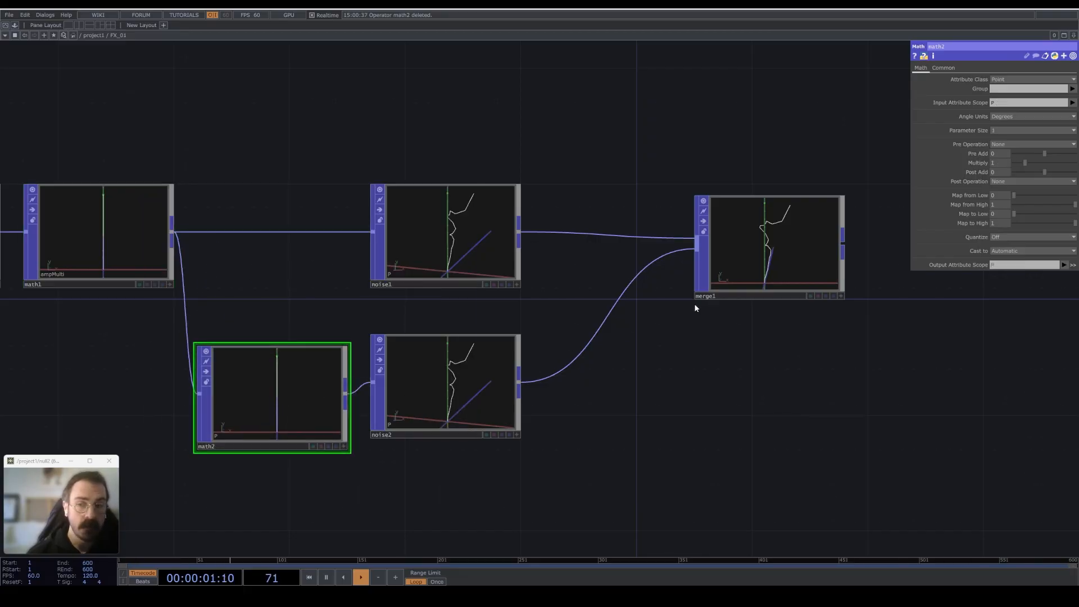
Set the second Math POP's input attribute scope to ampMulti and its Multiply to about 1.45.
left_click(1072, 102)
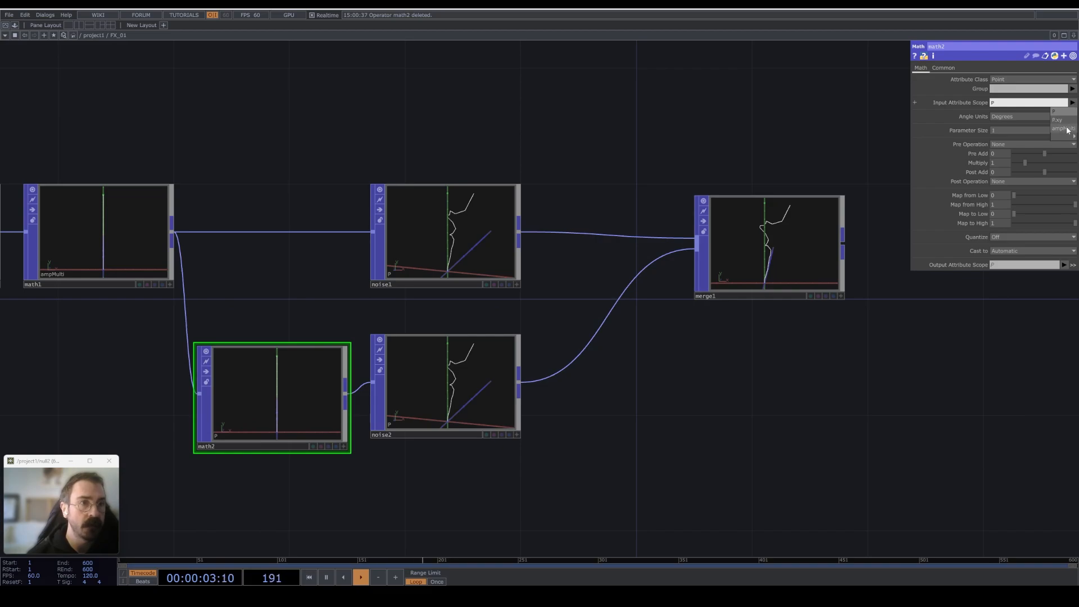
left_click(1065, 128)
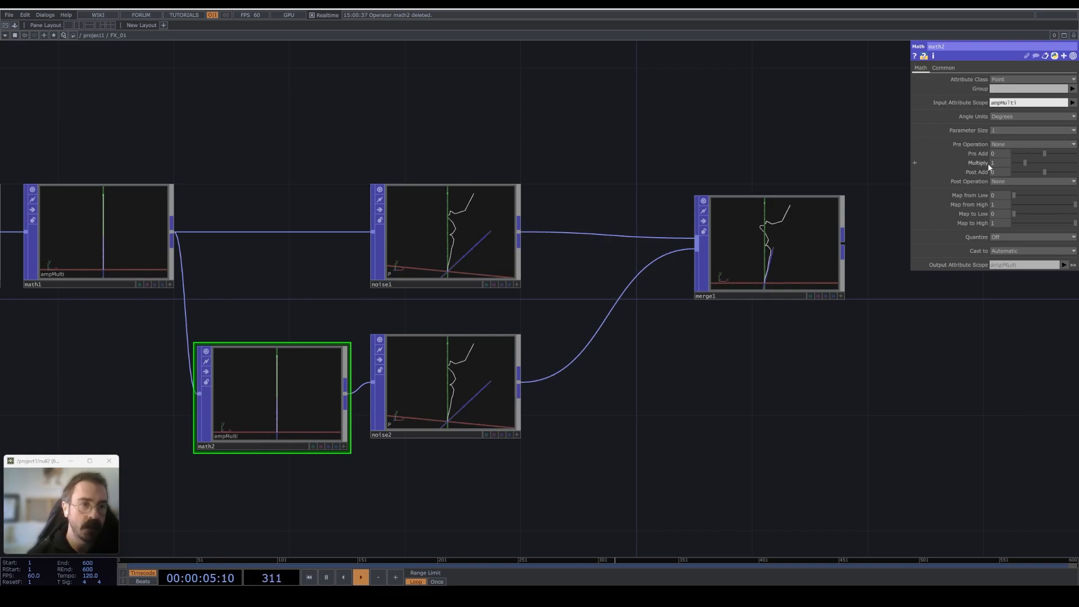
left_click_drag(1023, 163, 1028, 164)
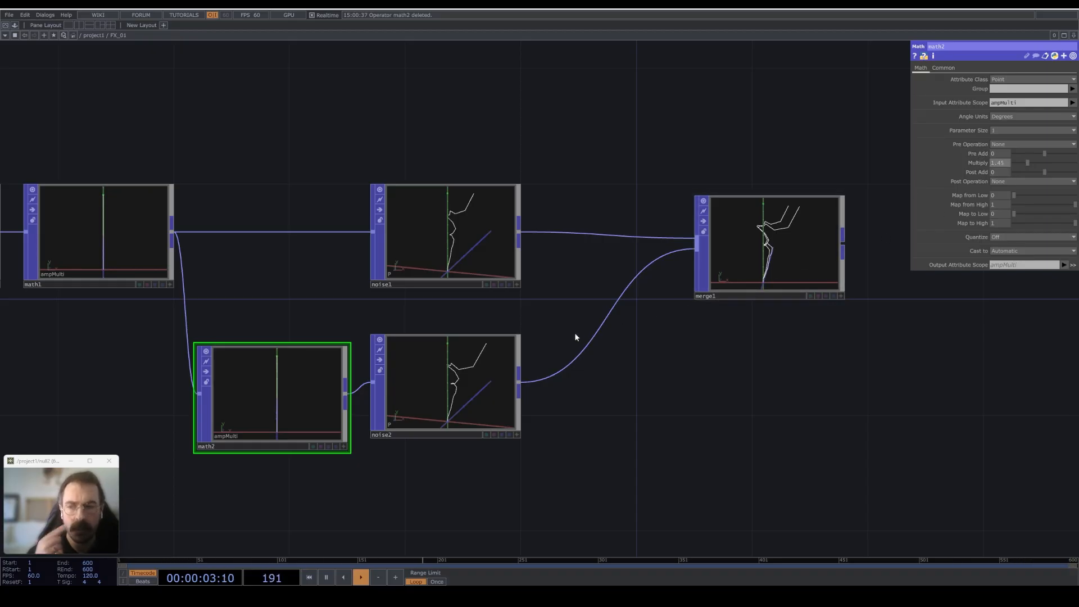
Add a Skin POP connected to the output of the Merge POP.
scroll(803, 213, "up", 5)
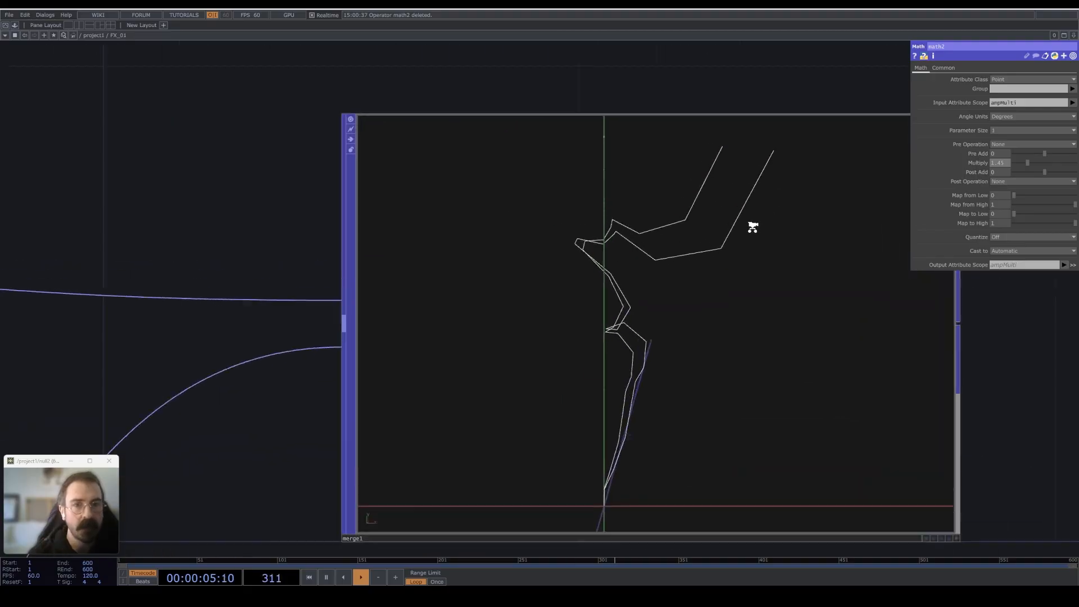
scroll(650, 362, "down", 3)
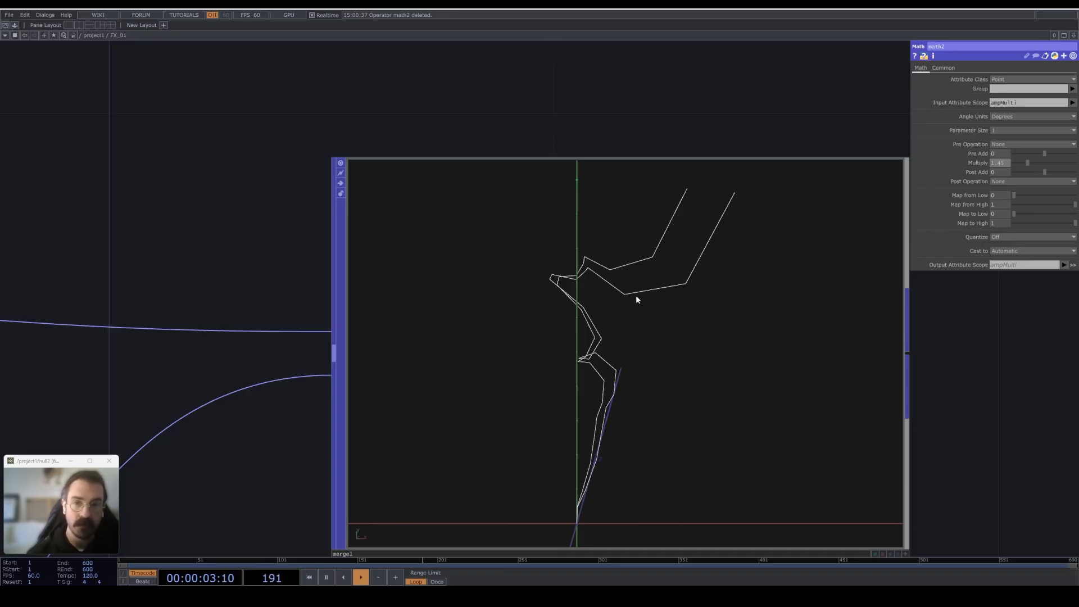
scroll(635, 295, "down", 5)
scroll(643, 363, "right", 3)
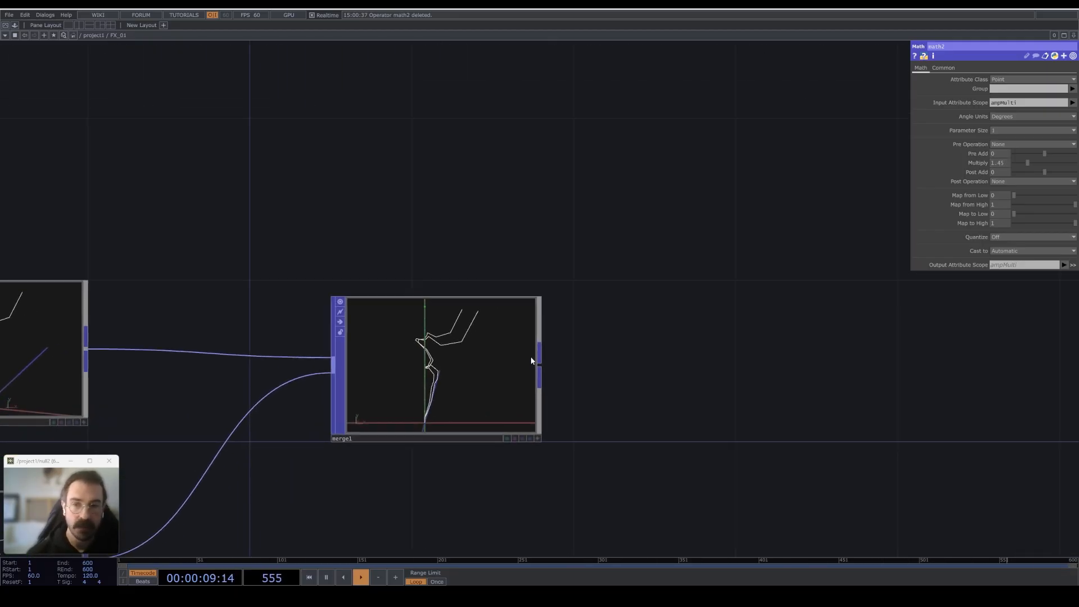
key("Tab")
type("sk")
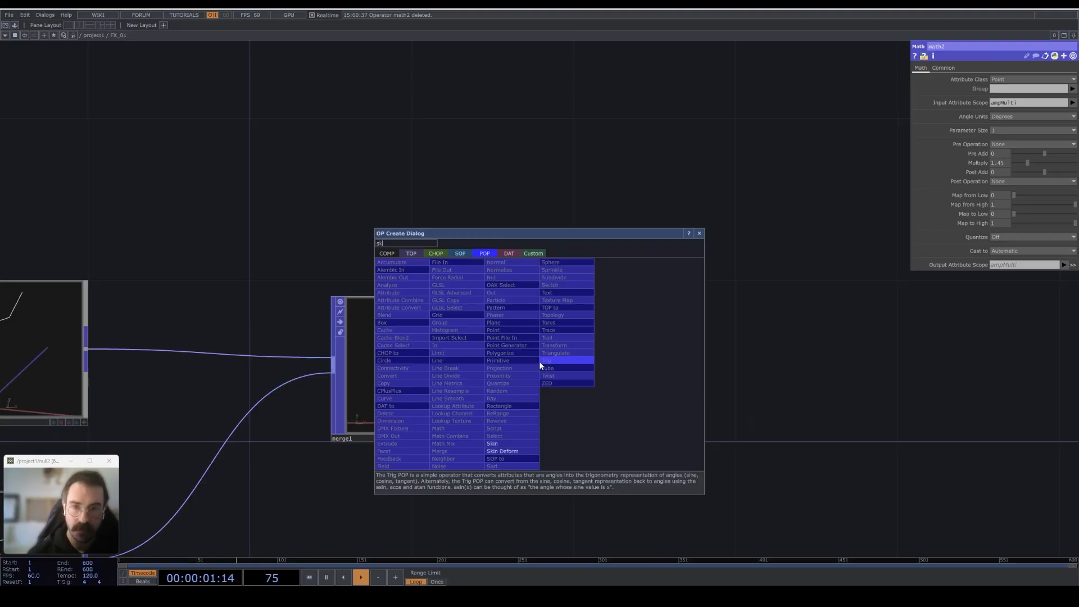
left_click(524, 441)
left_click(680, 366)
scroll(773, 358, "right", 2)
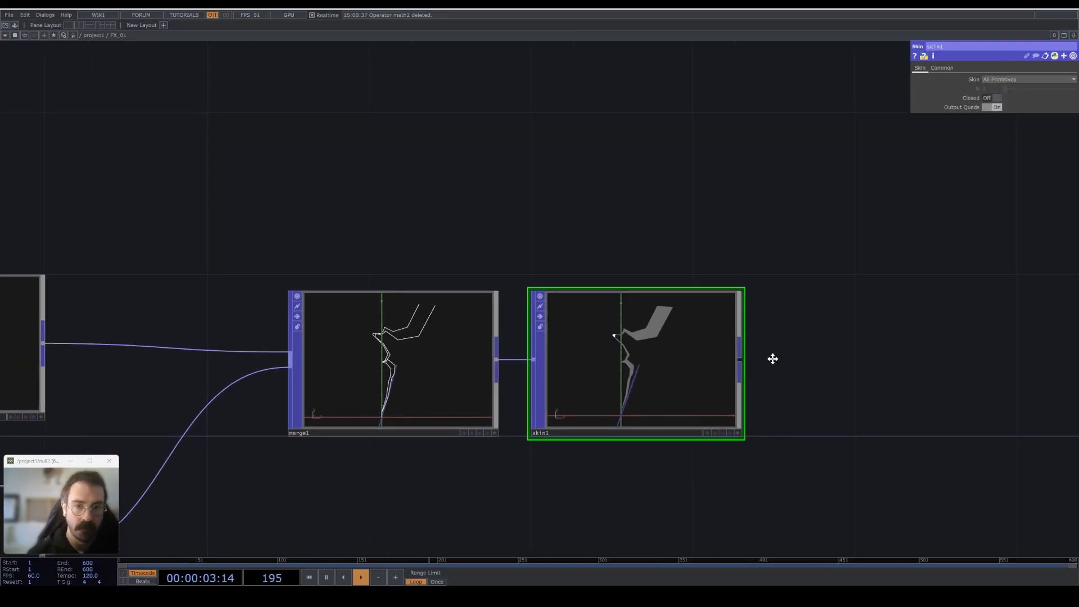
Switch the Skin POP's viewer to wireframe and orbit it to examine the surface between the two lines.
left_click_drag(773, 358, 751, 350)
scroll(776, 393, "up", 2)
left_click(696, 436)
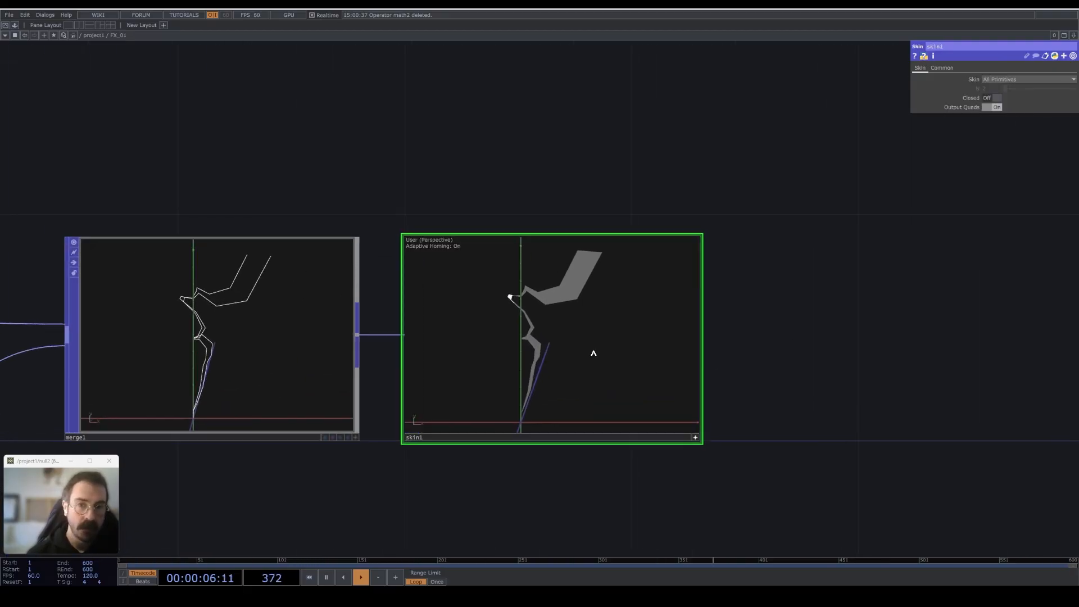
key("w")
mouse_move(573, 339)
left_mouse_down()
mouse_move(612, 345)
mouse_move(555, 331)
left_mouse_up()
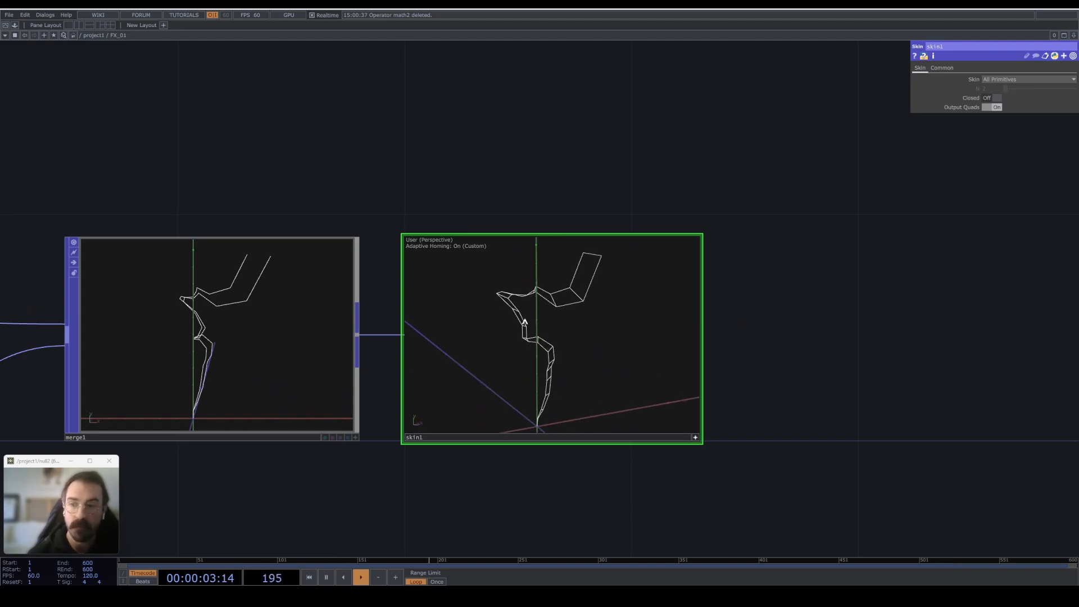
Add a Geometry COMP fed by the output of the Skin POP.
left_click_drag(742, 373, 440, 344)
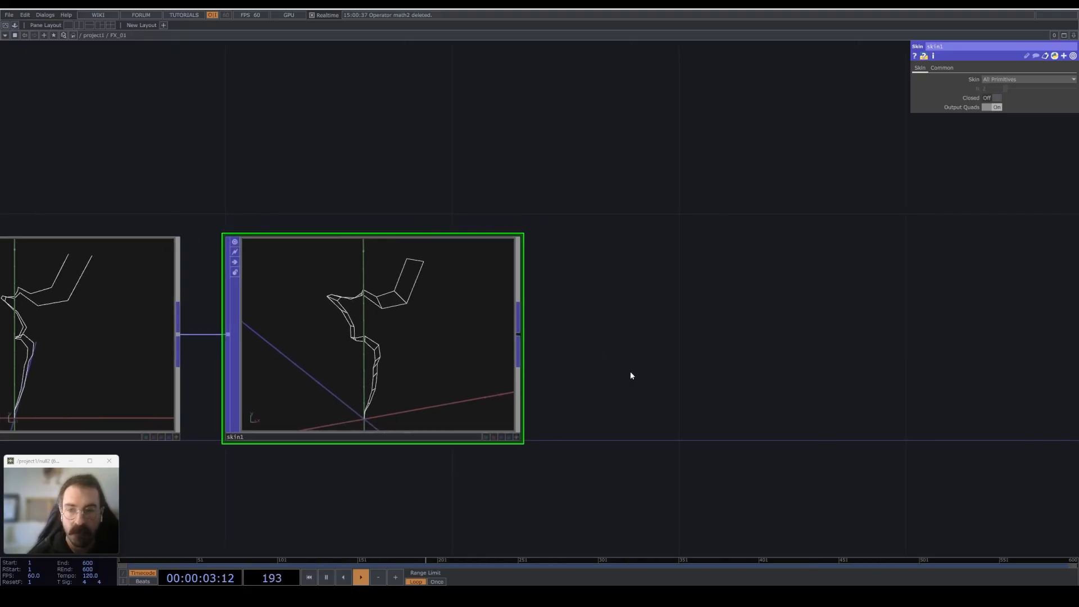
scroll(630, 374, "down", 3)
scroll(524, 352, "down", 3)
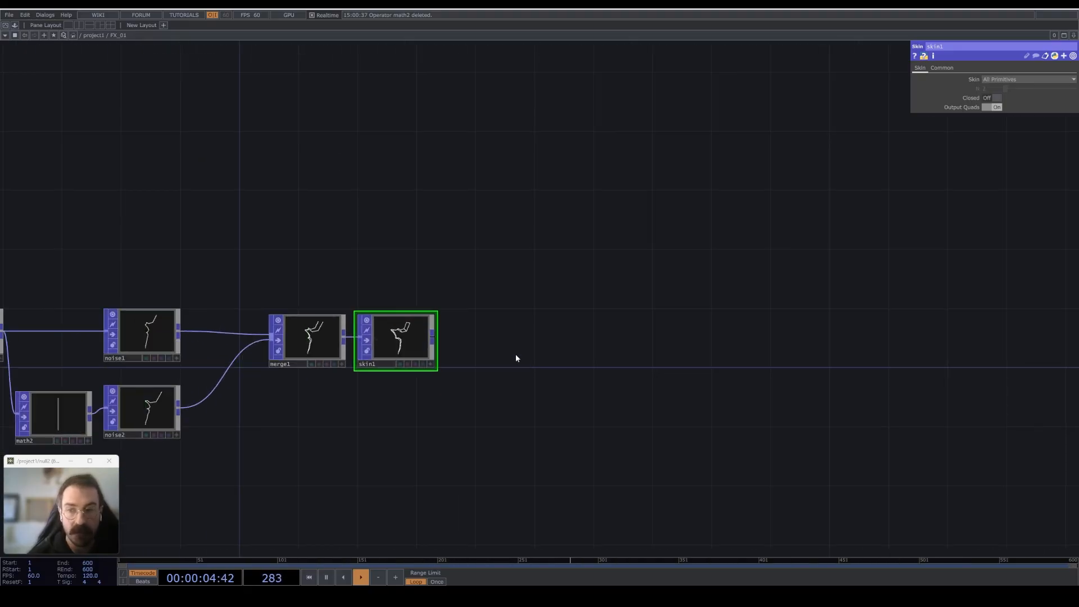
right_click(432, 337)
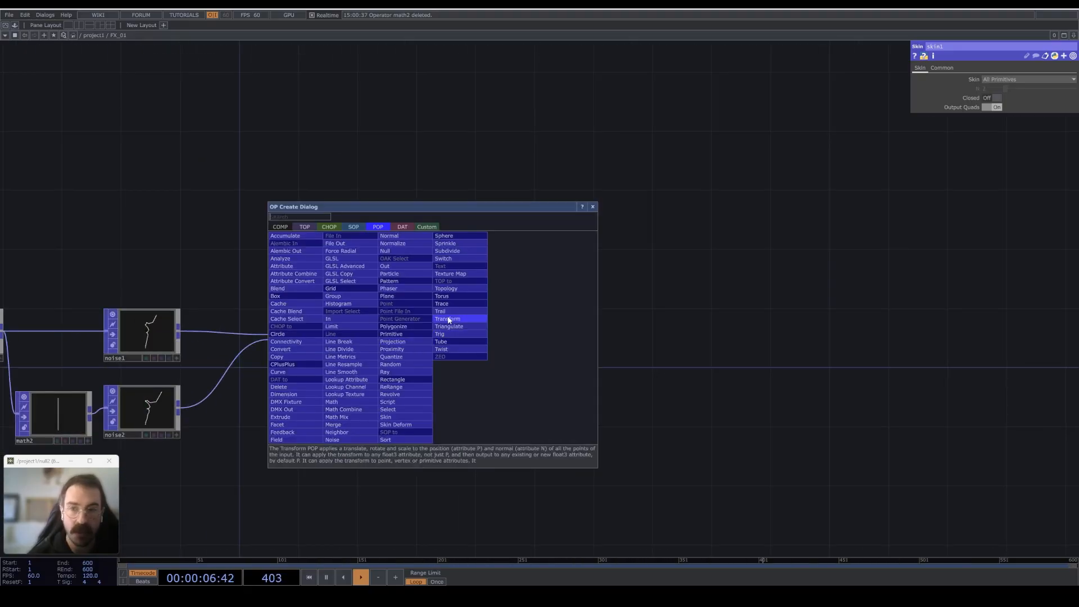
left_click(281, 228)
left_click(298, 293)
left_click(553, 335)
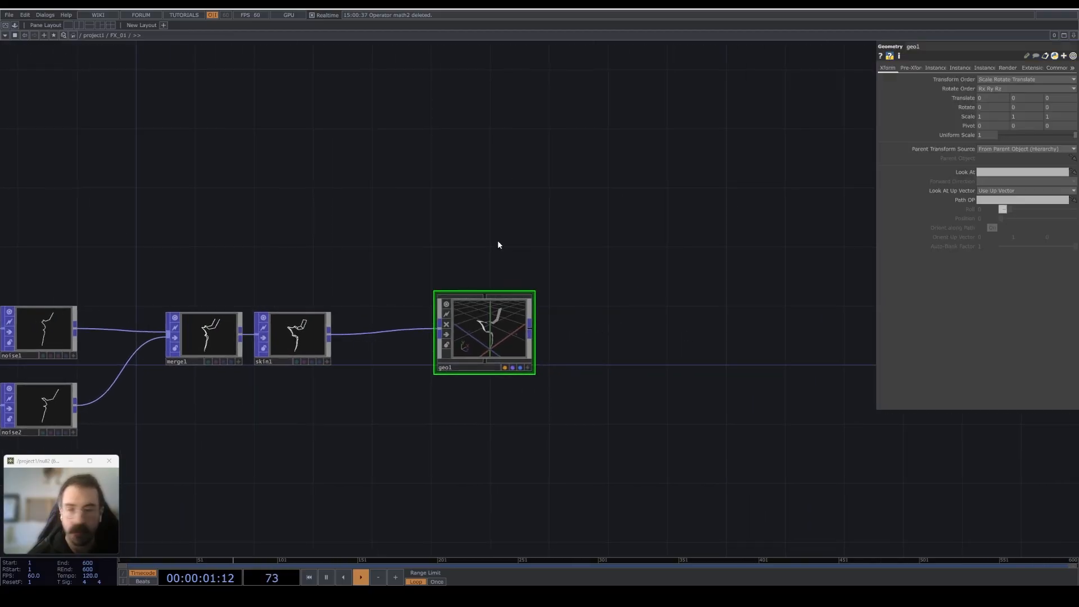
Add a Camera COMP above the Geometry COMP.
key("Tab")
type("c")
left_click(350, 172)
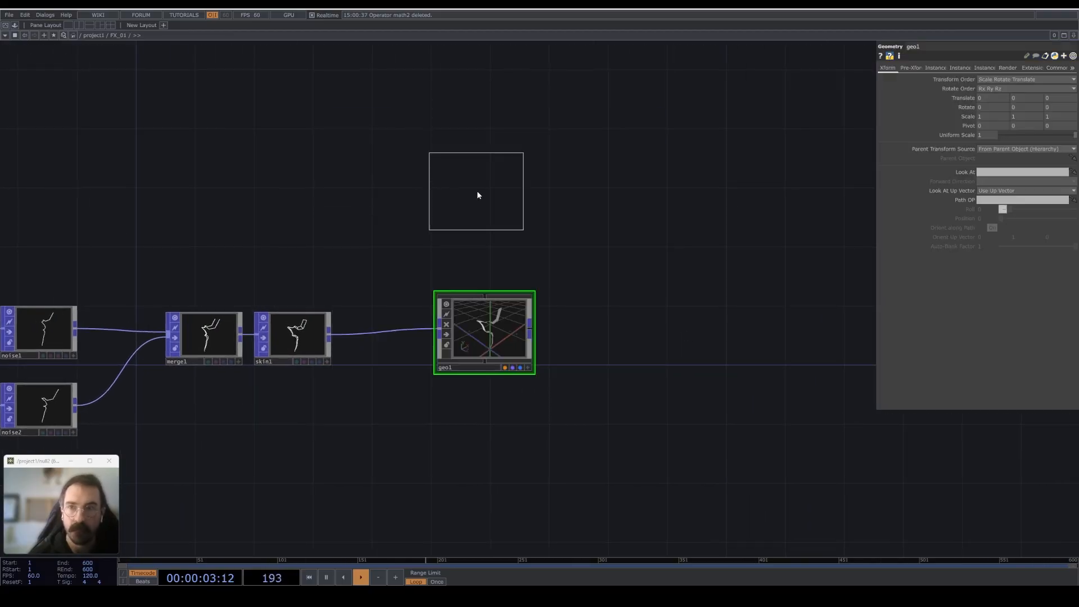
left_click(486, 234)
Add a Render TOP beside the Geometry and Camera COMPs.
left_click_drag(608, 267, 503, 252)
key("Tab")
type("re")
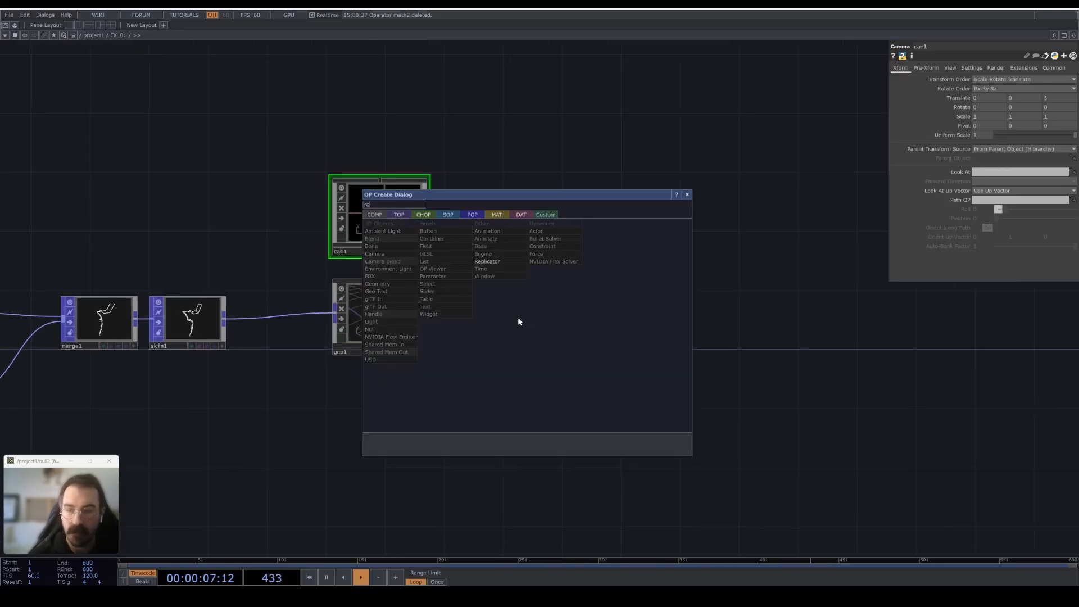
left_click(401, 215)
left_click(554, 329)
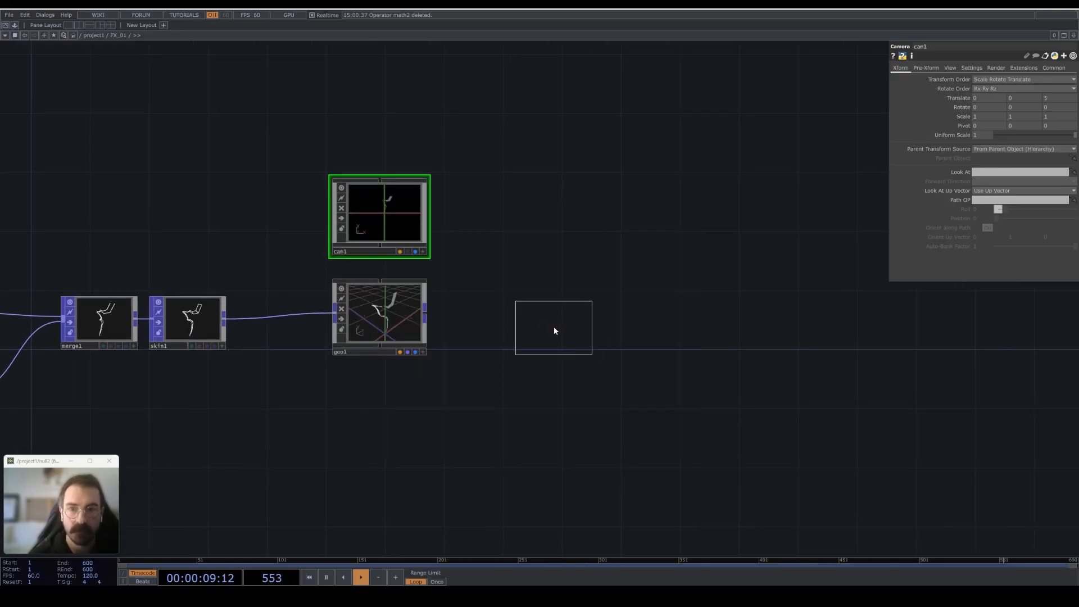
left_click(531, 320)
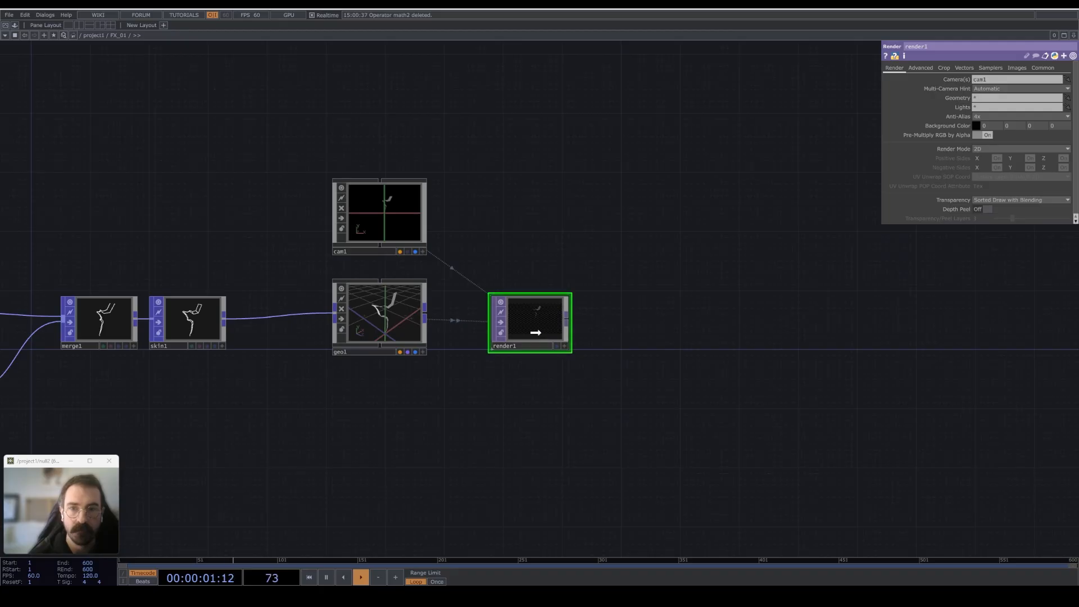
Set the Render TOP's resolution to 1500 by 1500.
left_click(1042, 68)
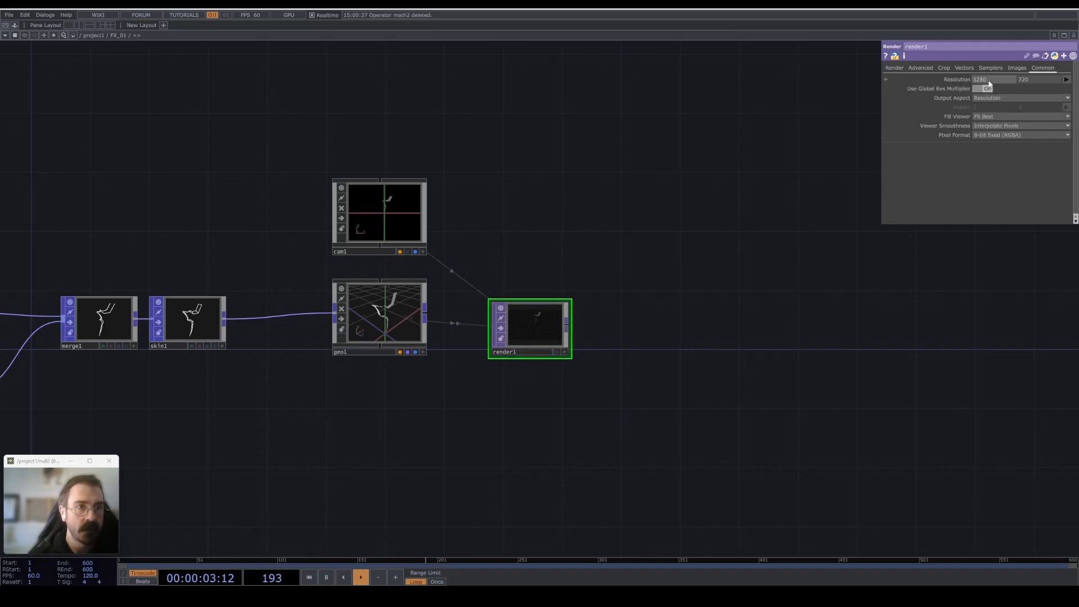
type("1500")
key("Tab")
type("1500")
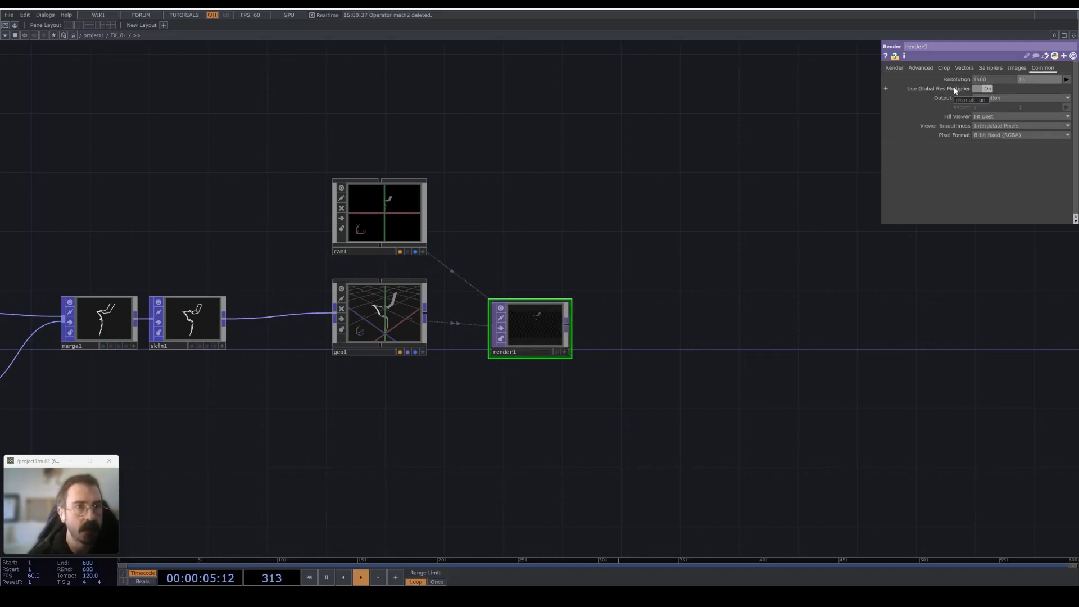
key("Return")
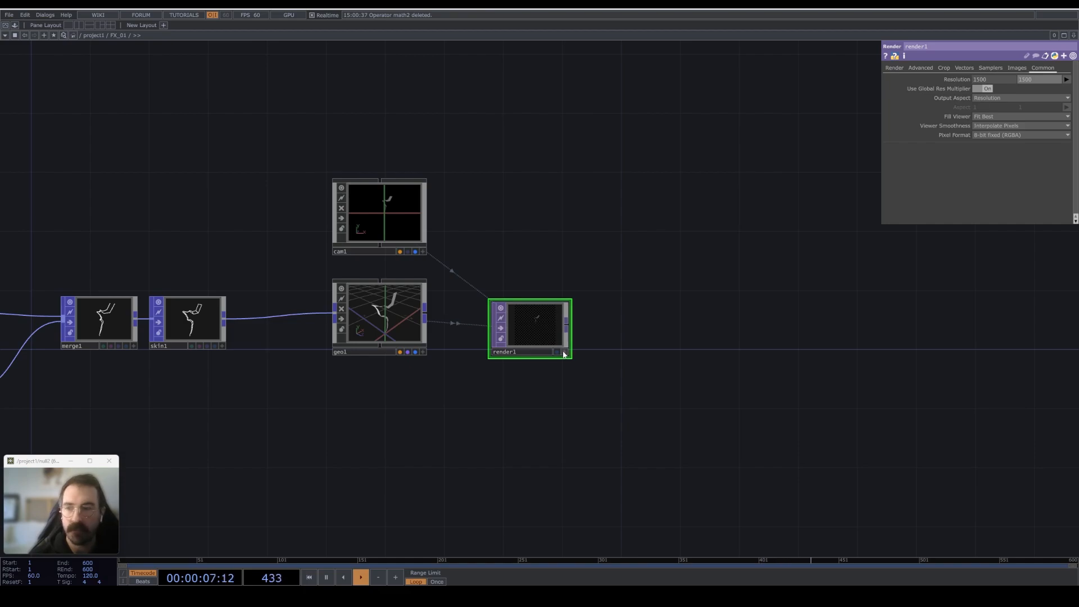
Connect a Null TOP to the Render TOP's output, leaving a wide gap between them.
right_click(568, 326)
left_click(567, 321)
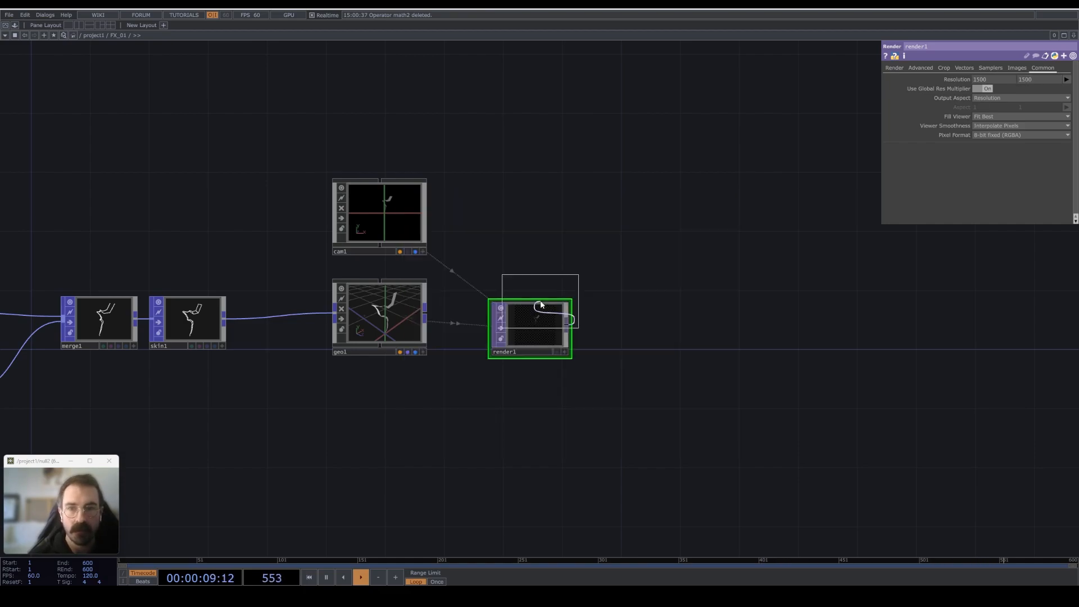
left_click(850, 330)
middle_click_drag(849, 325, 562, 336)
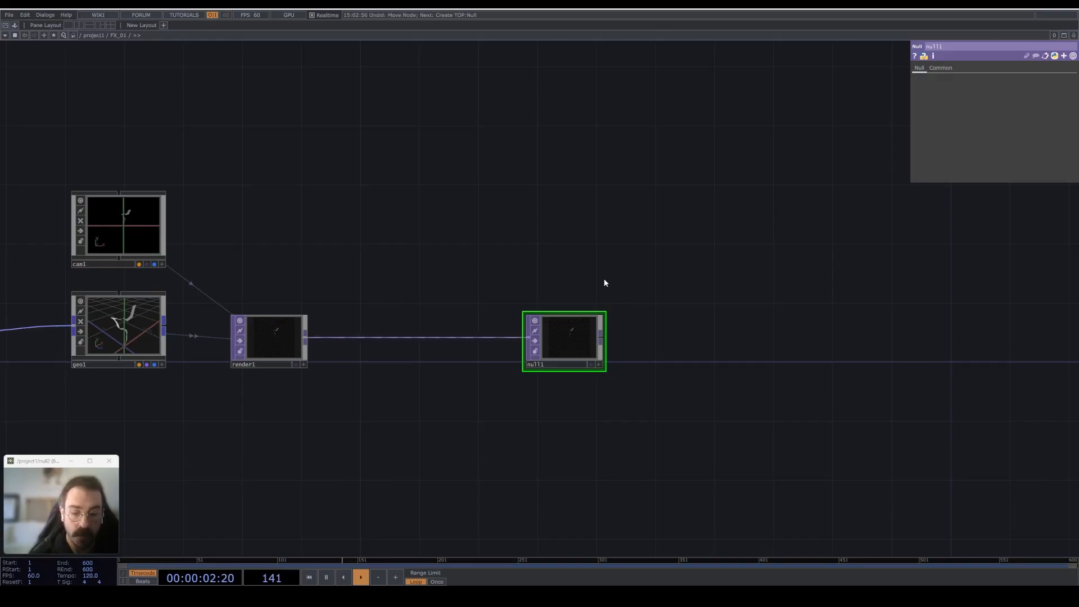
Split the network pane side by side, make the second pane a TOP Viewer, and narrow it.
key("alt+bracketleft")
left_click(544, 36)
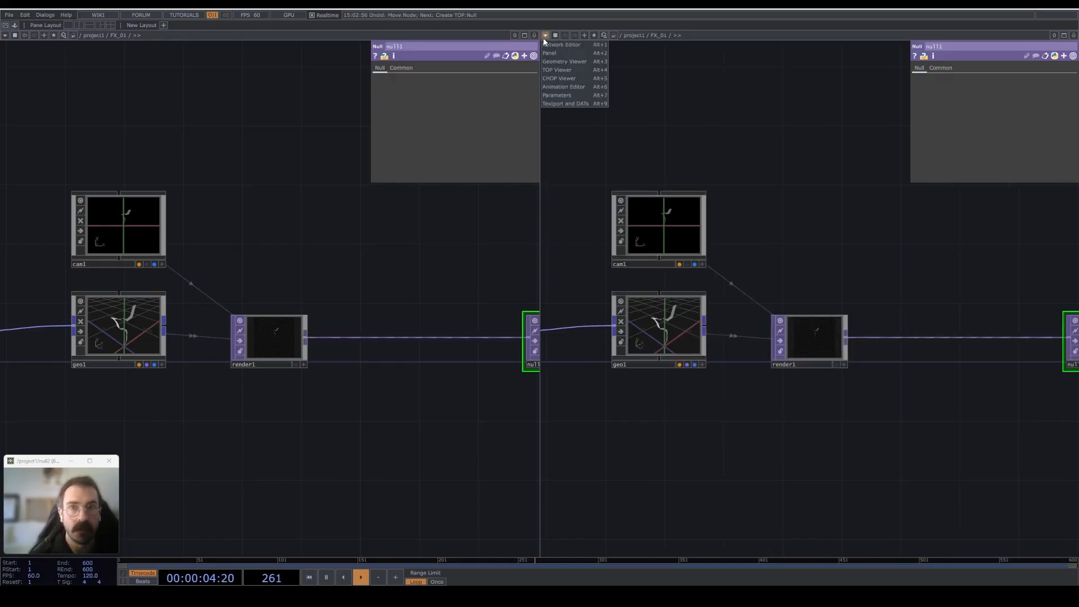
left_click(561, 70)
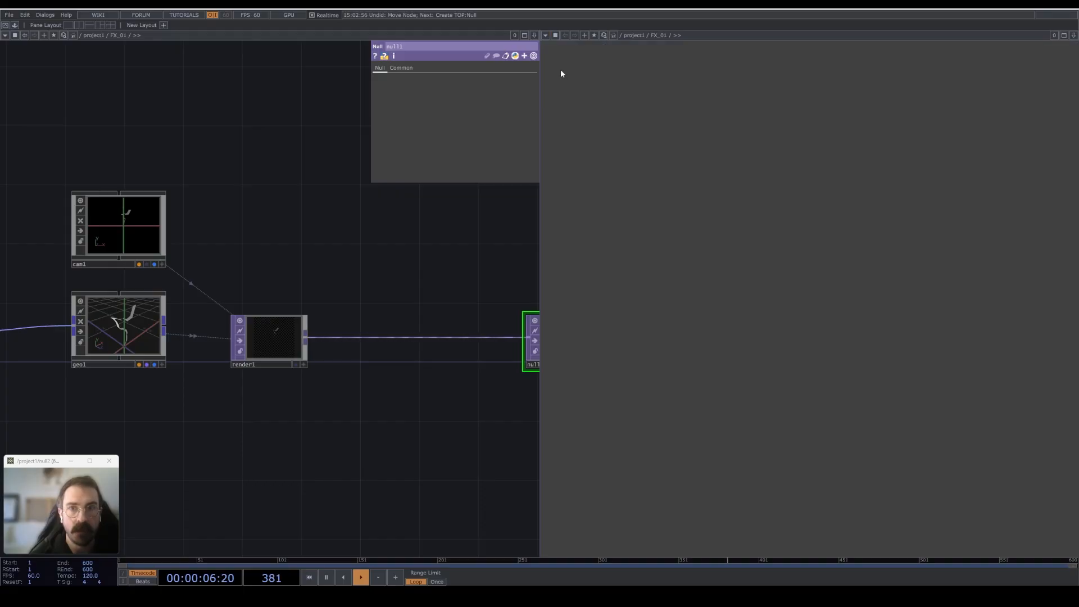
left_click_drag(540, 278, 865, 261)
left_click_drag(674, 304, 640, 302)
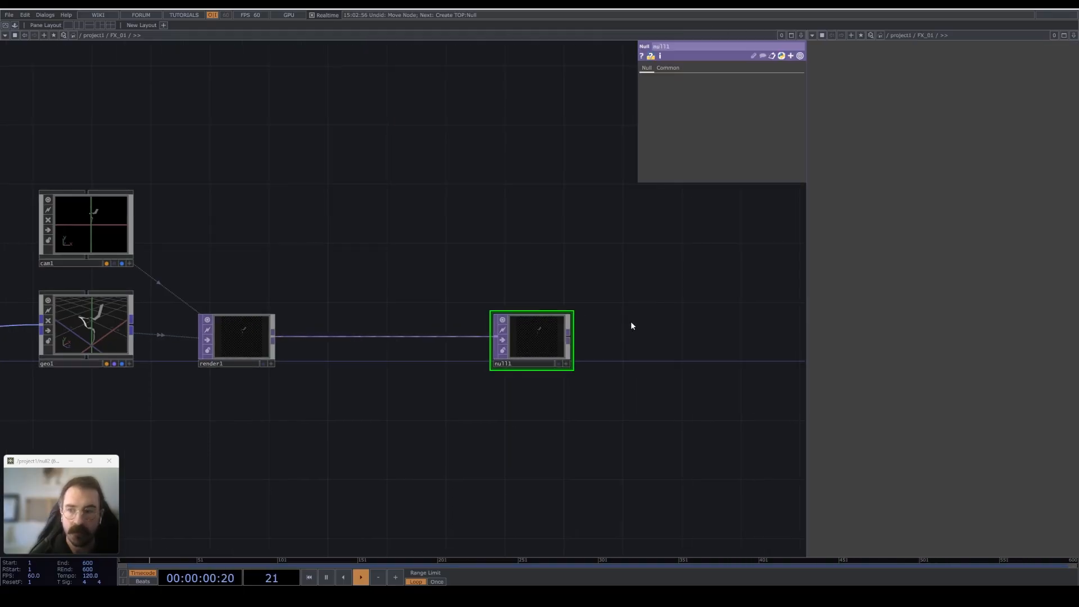
Turn on display for the Null TOP and hide its image from the network editor background.
left_click(559, 364)
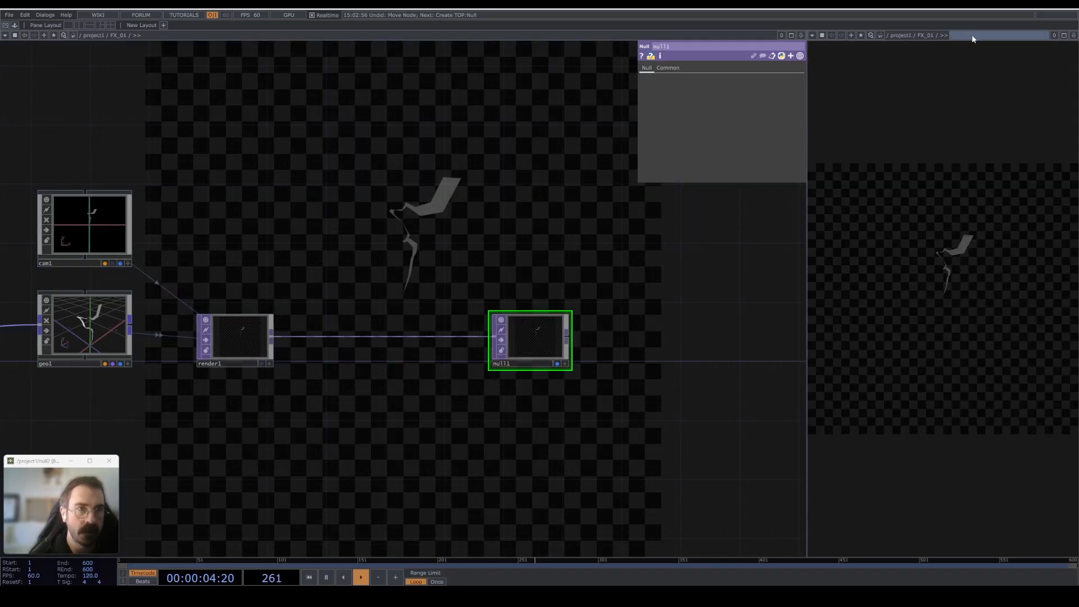
right_click(471, 416)
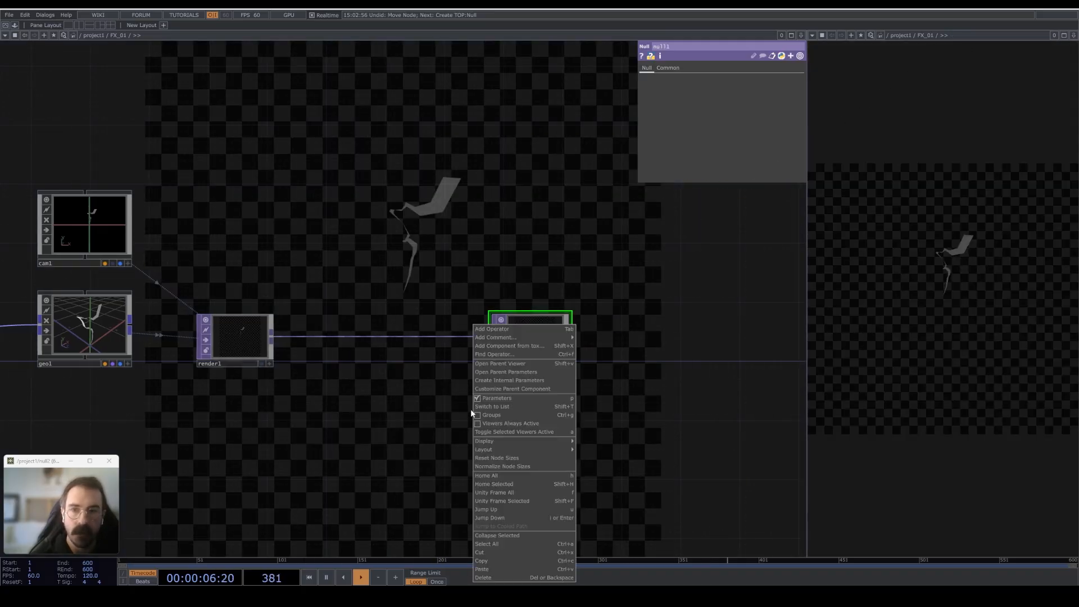
mouse_move(551, 440)
left_click(615, 503)
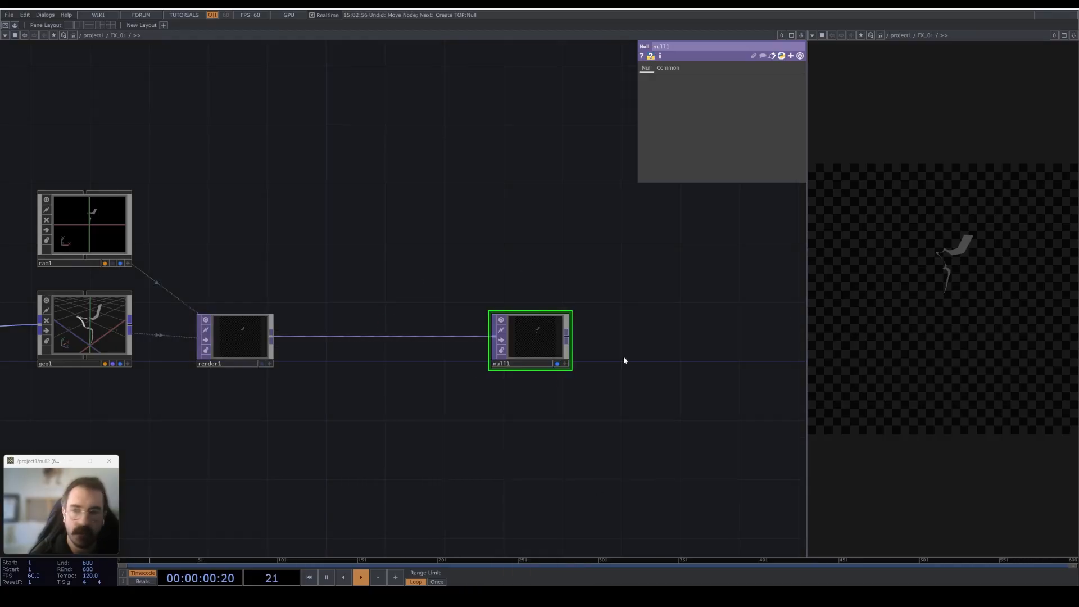
Create a Constant MAT below the Geometry COMP and assign it as the geometry's material.
left_click_drag(442, 398, 541, 411)
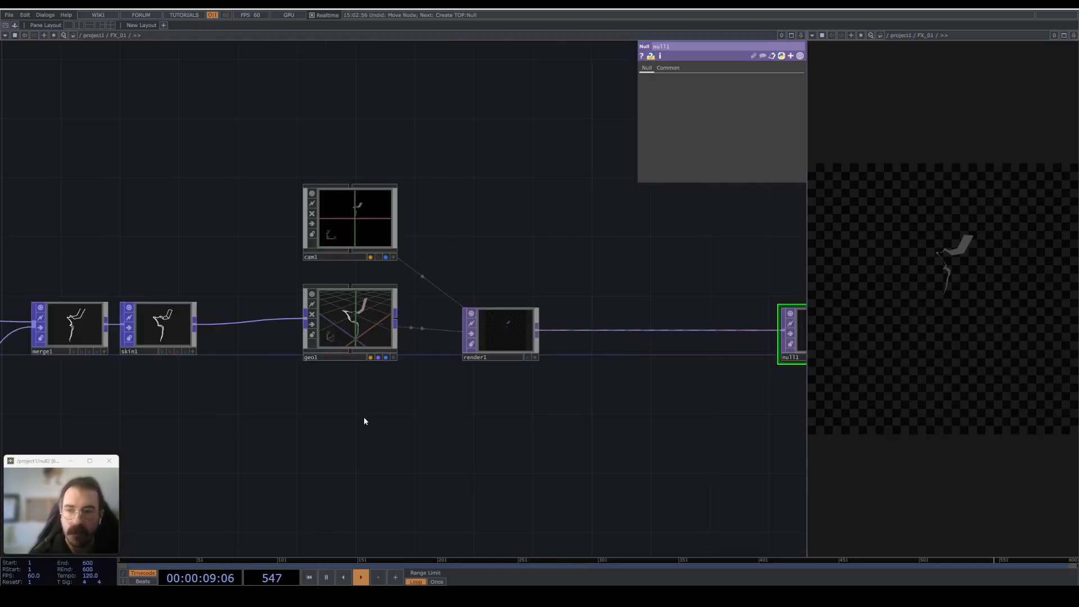
key("Tab")
left_click(338, 310)
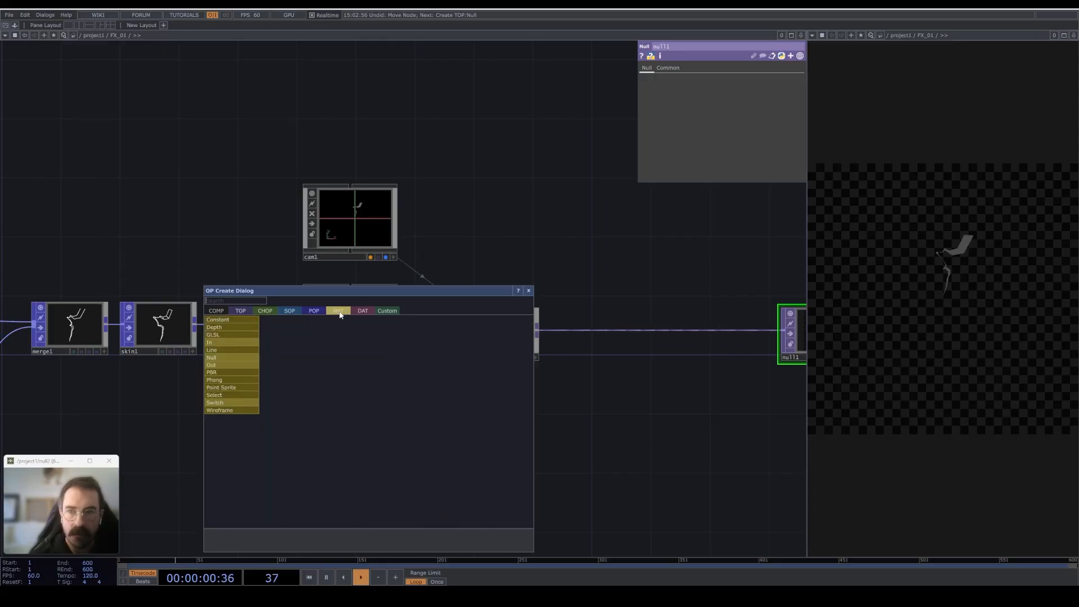
left_click(231, 319)
left_click(347, 415)
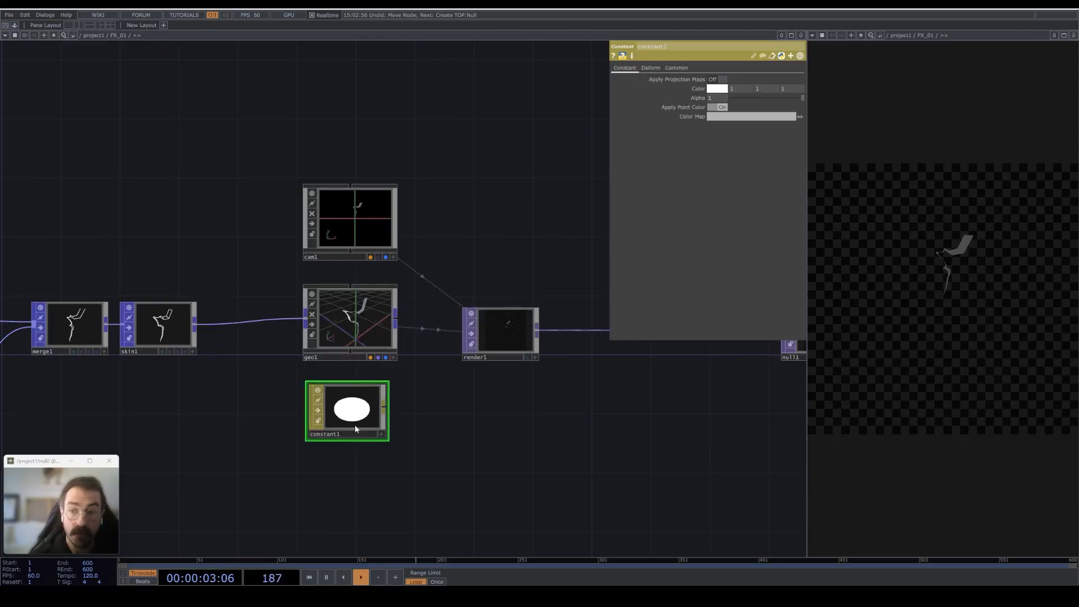
left_click_drag(356, 433, 364, 332)
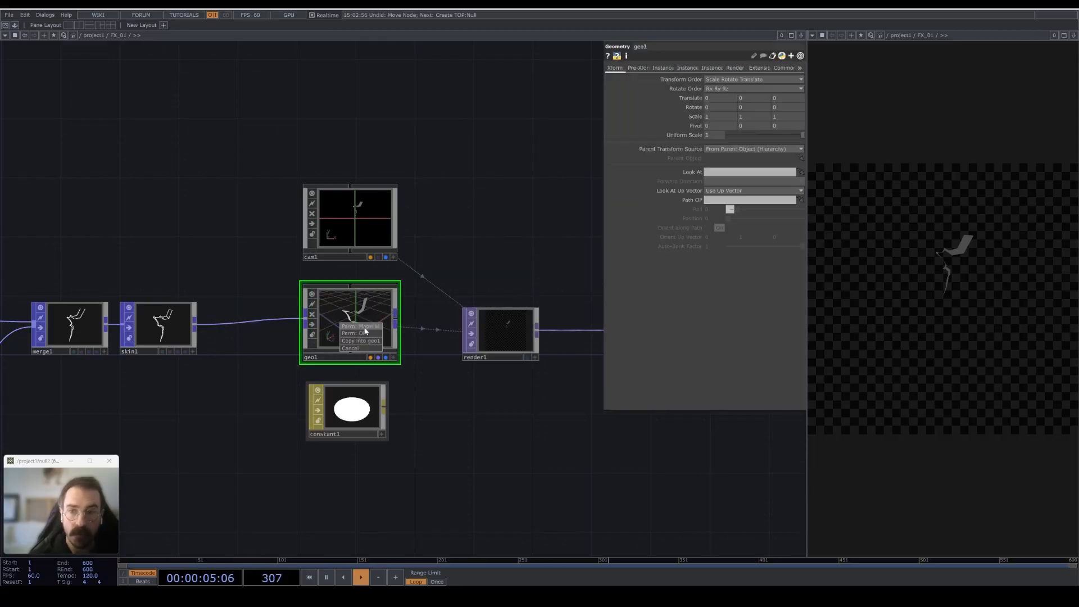
left_click(366, 326)
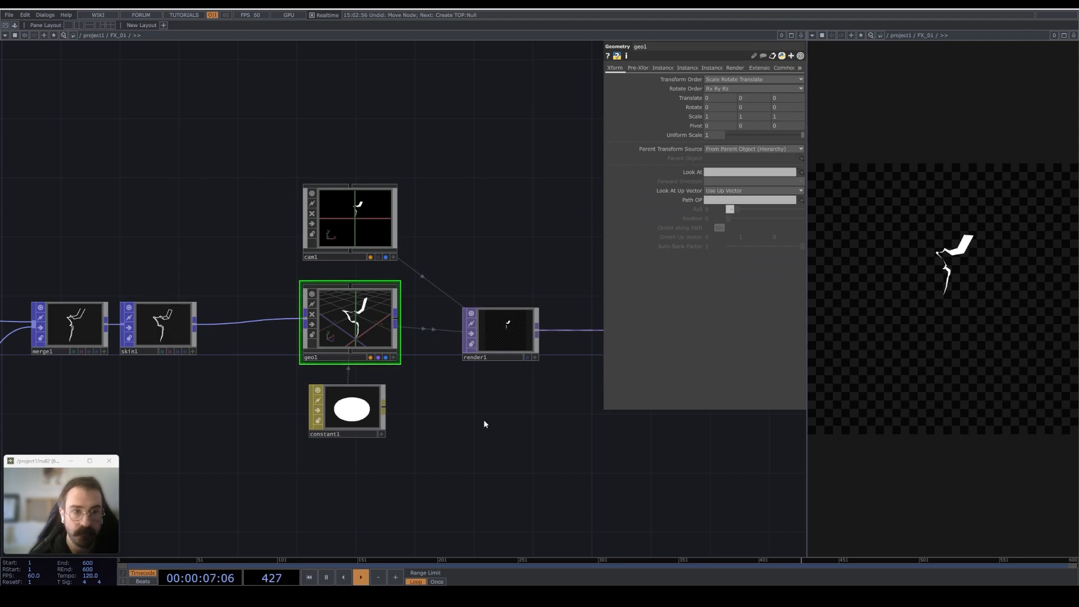
Set the camera's Translate Y to 0.5 and Translate Z to 2.5.
left_click_drag(483, 419, 482, 459)
left_click(359, 260)
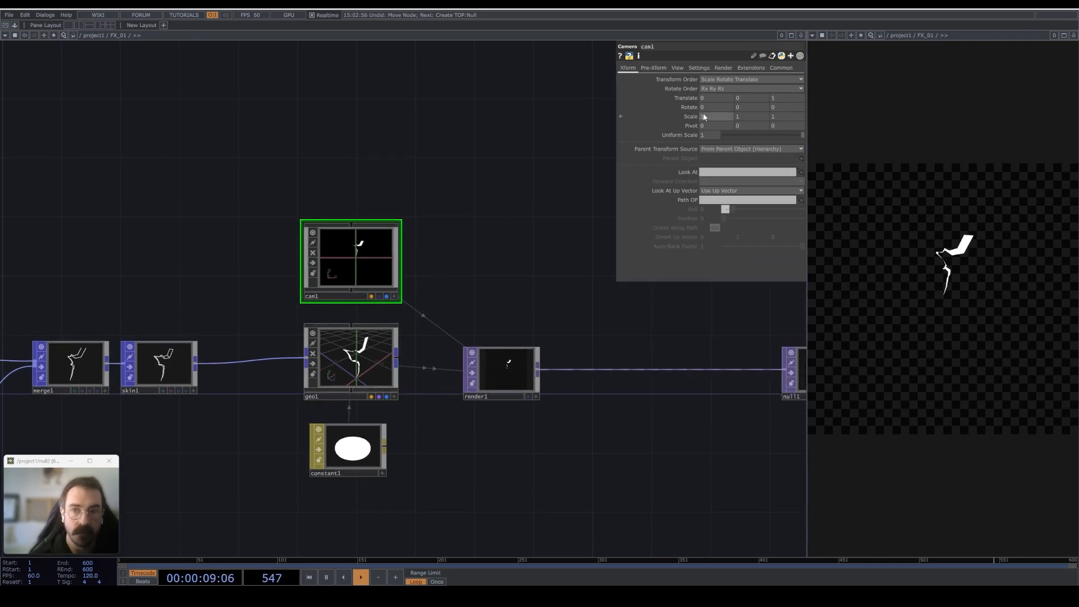
type("0.")
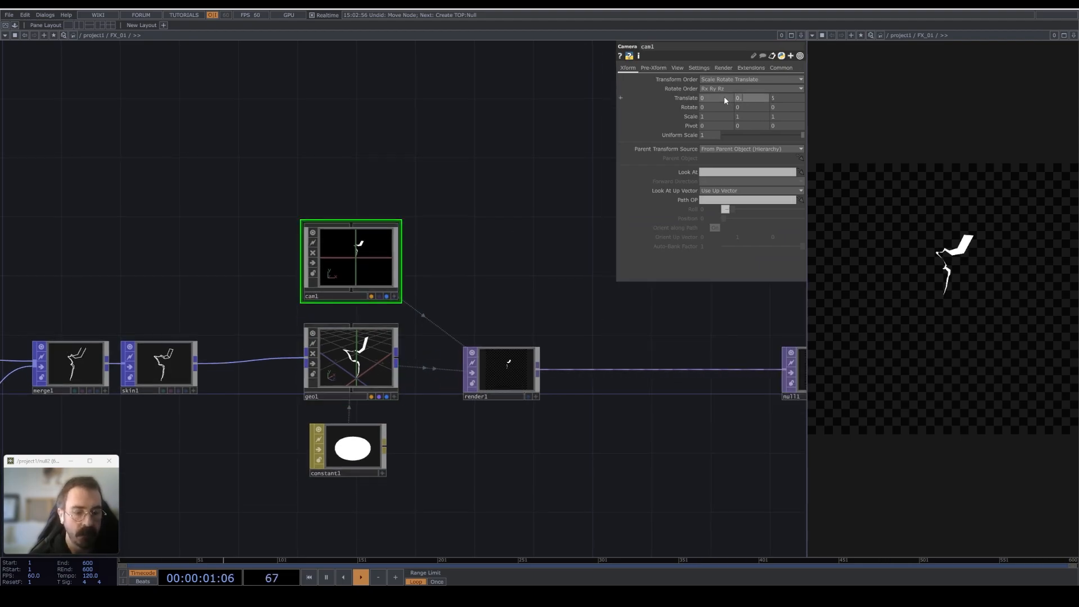
type("5")
key("Return")
left_click(773, 98)
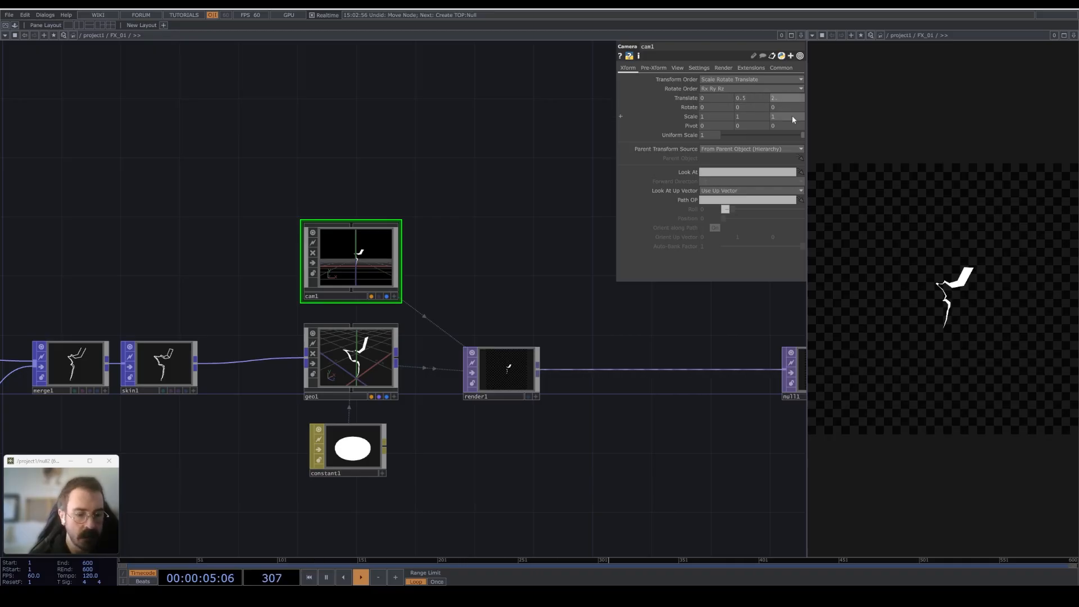
type("2.5")
key("Return")
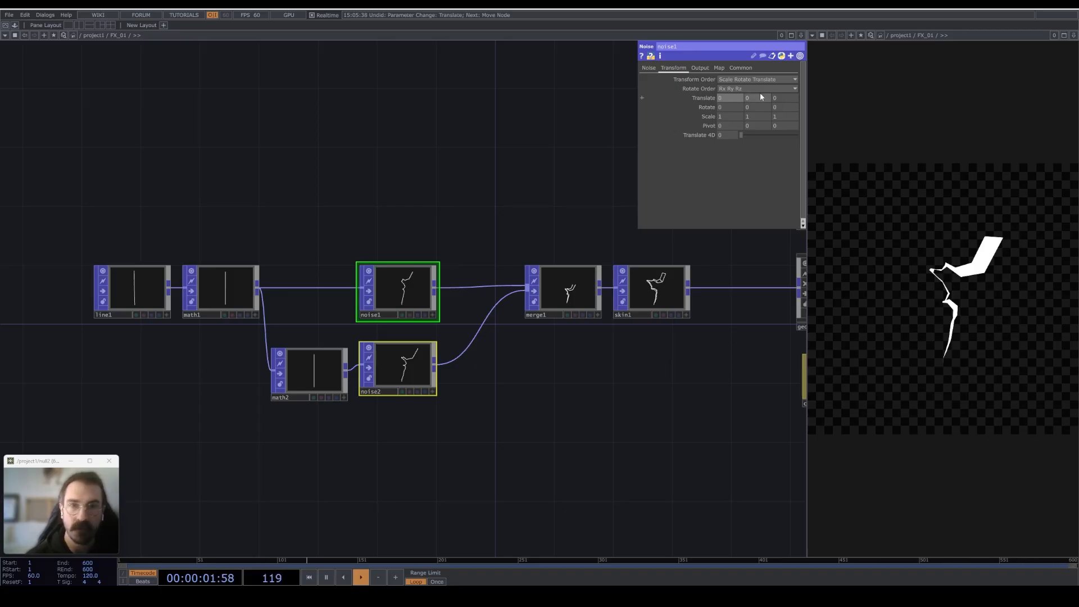
Try different Translate Y values on both noise operators, ending at about -8.7.
mouse_move(756, 99)
middle_mouse_down()
mouse_move(708, 96)
mouse_move(753, 84)
mouse_move(754, 96)
middle_mouse_up()
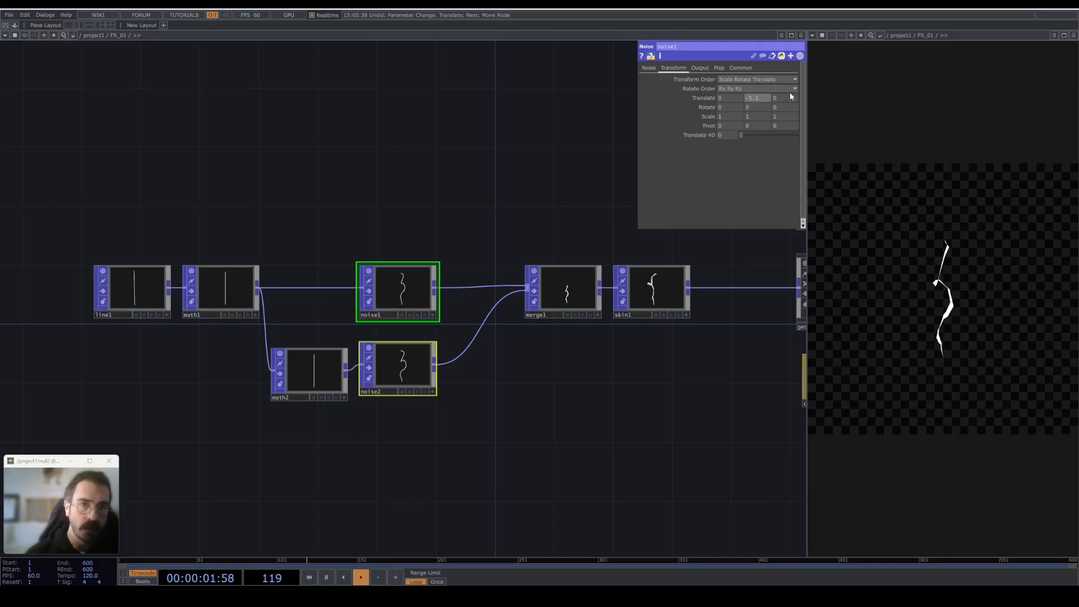
mouse_move(760, 100)
middle_mouse_down()
mouse_move(758, 85)
mouse_move(766, 105)
middle_mouse_up()
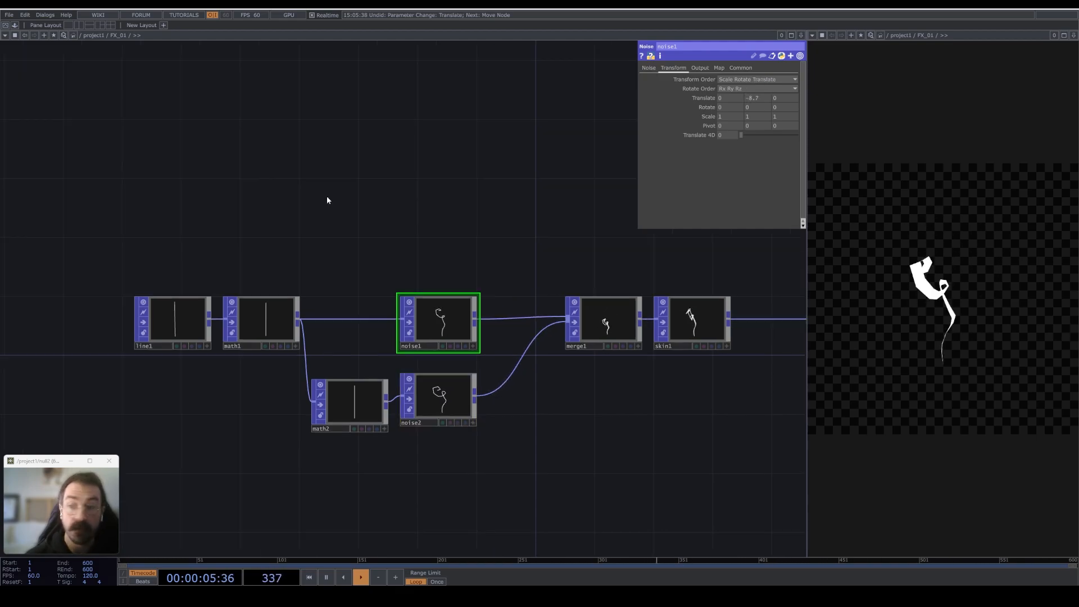
Create a Speed CHOP above the line network and set its Speed to -0.5.
key("Tab")
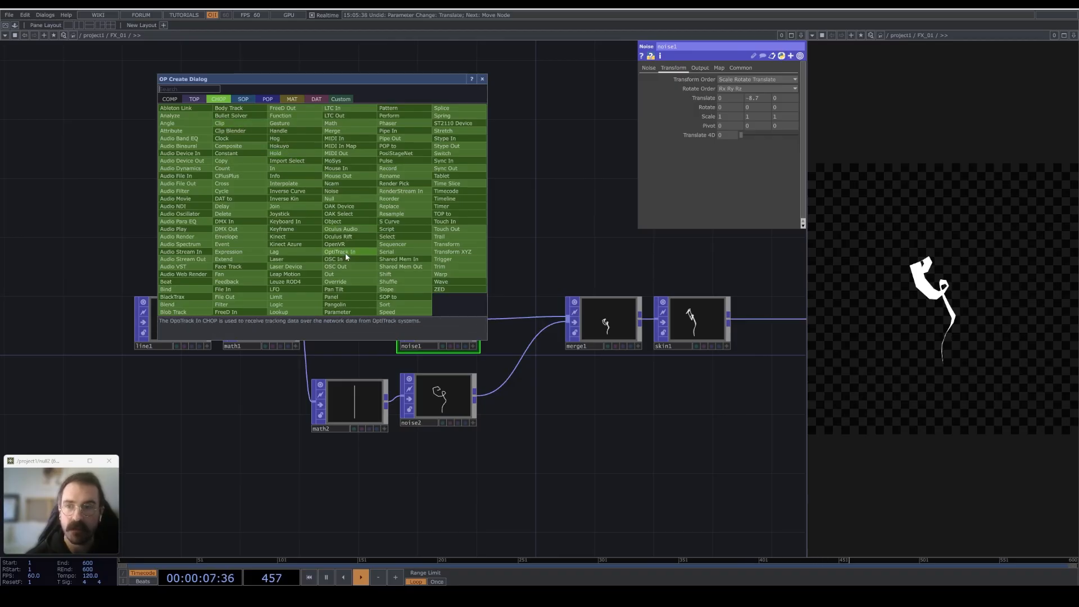
left_click(387, 312)
left_click(313, 211)
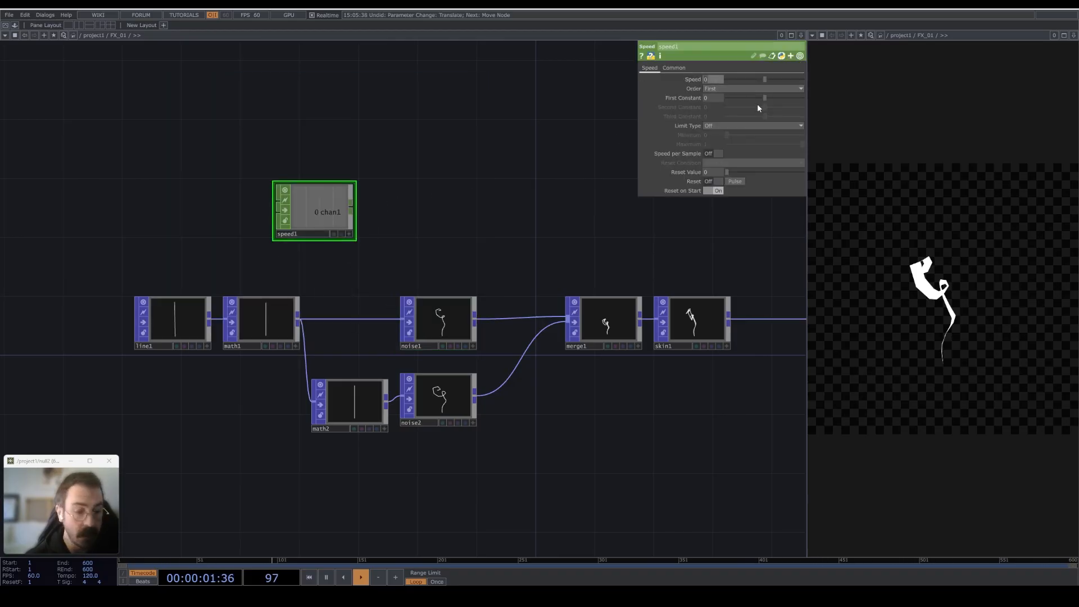
type("-0.5")
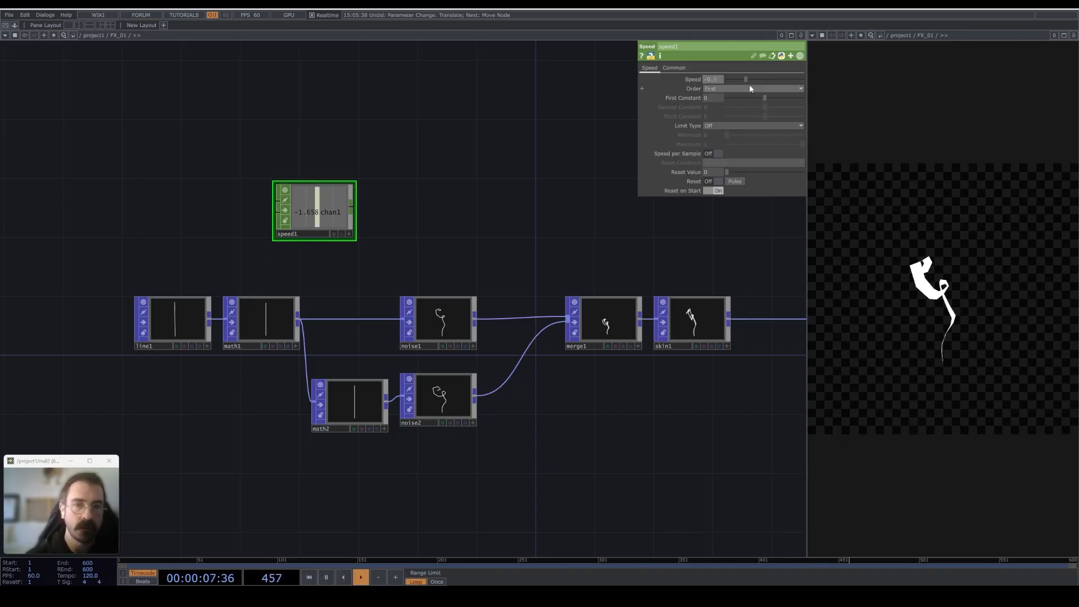
Append a Null CHOP to the Speed CHOP's output, above the first noise operator.
right_click(348, 210)
left_click(373, 197)
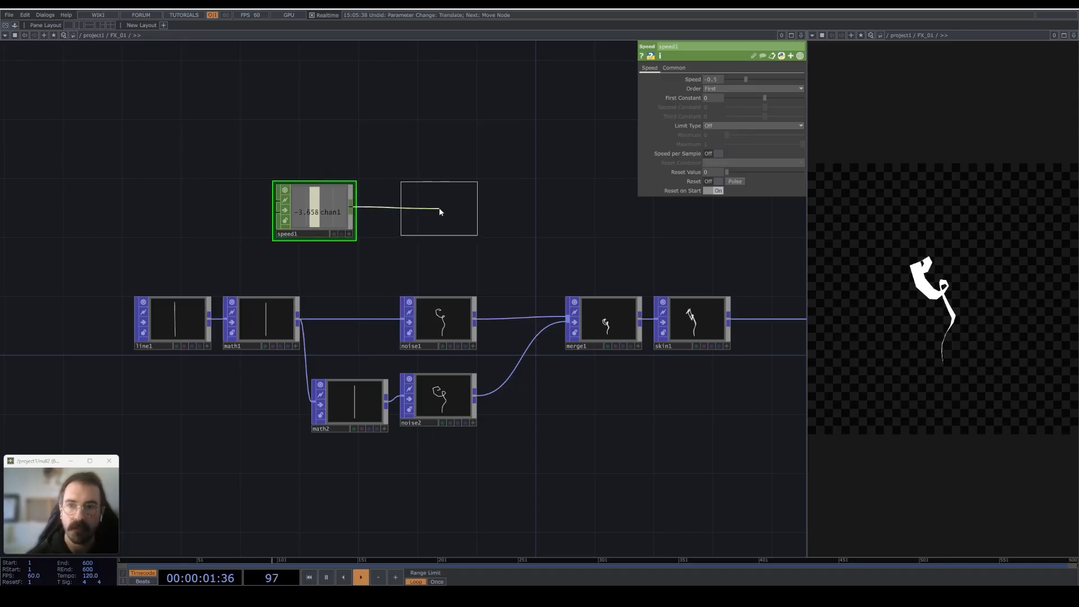
left_click(439, 207)
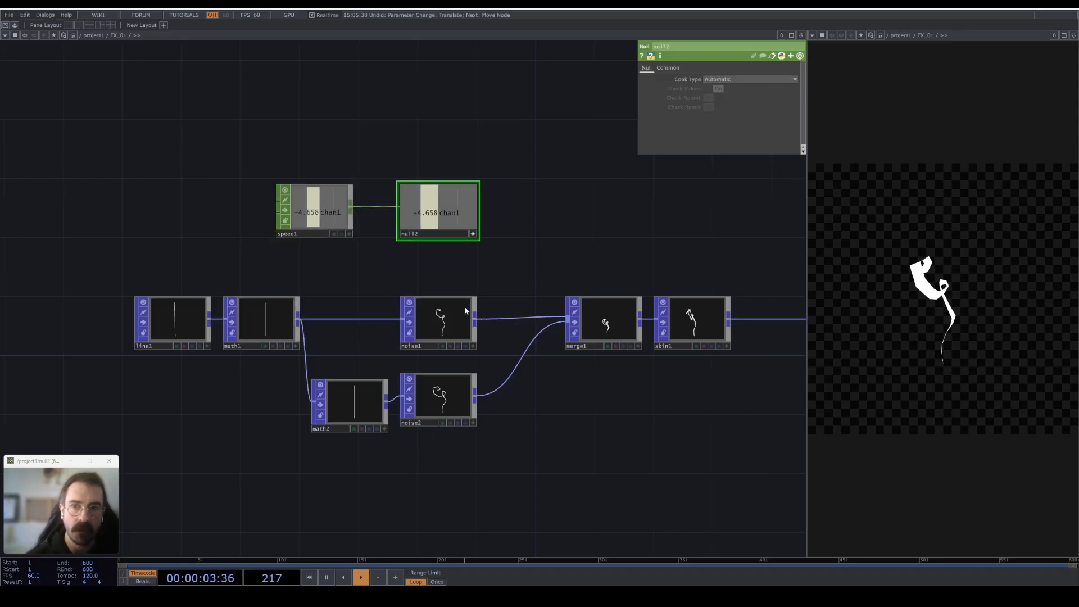
Drive Translate Y of both noise operators with the Null CHOP's chan1 channel and realign the two nodes below it.
left_click_drag(432, 273, 450, 458)
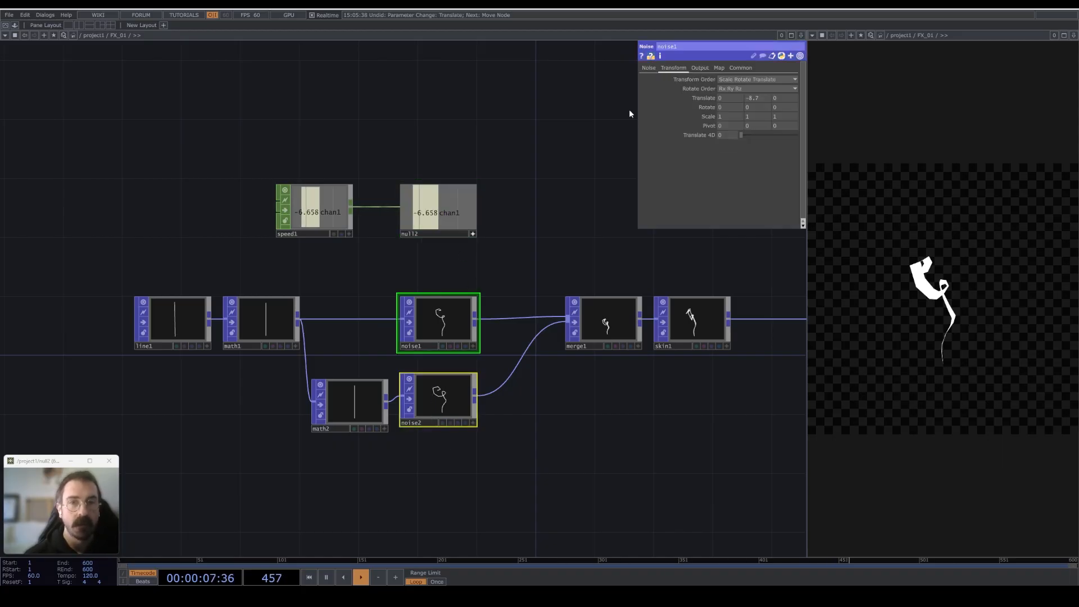
left_click_drag(436, 212, 758, 98)
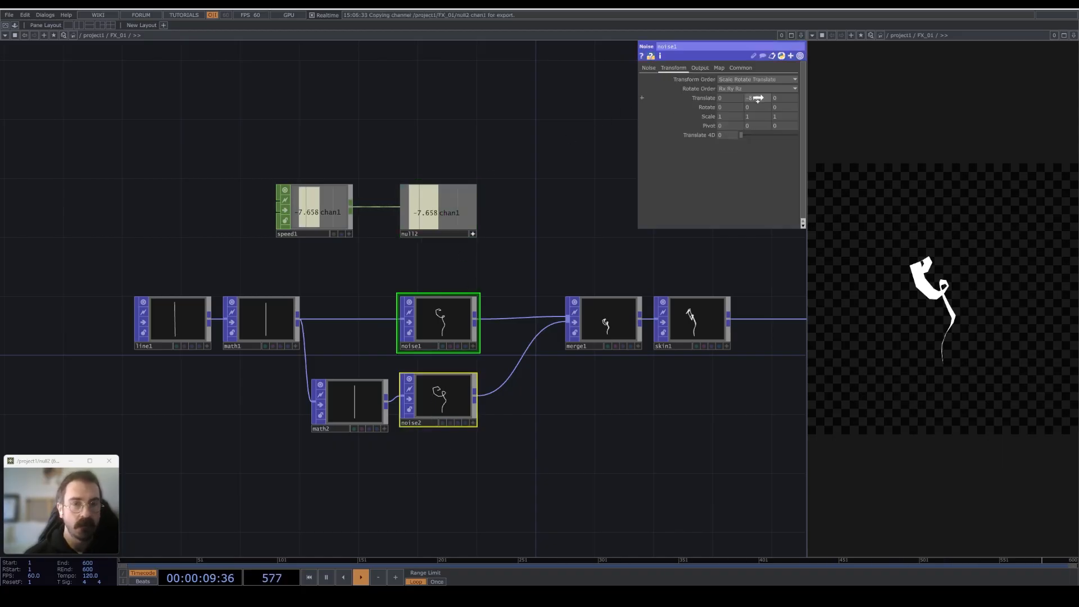
left_click(764, 95)
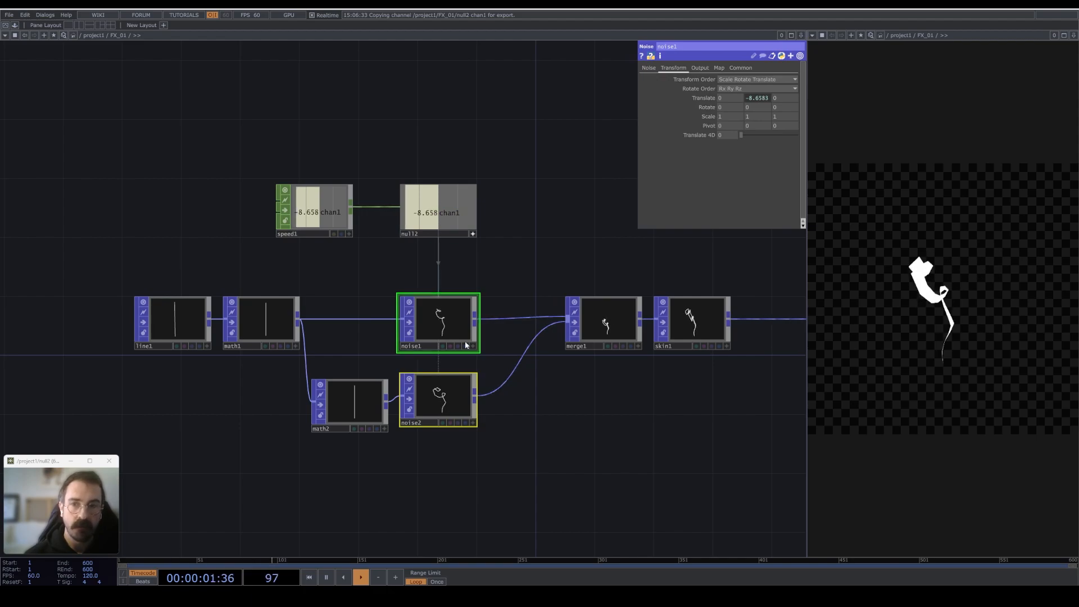
left_click_drag(444, 376, 503, 376)
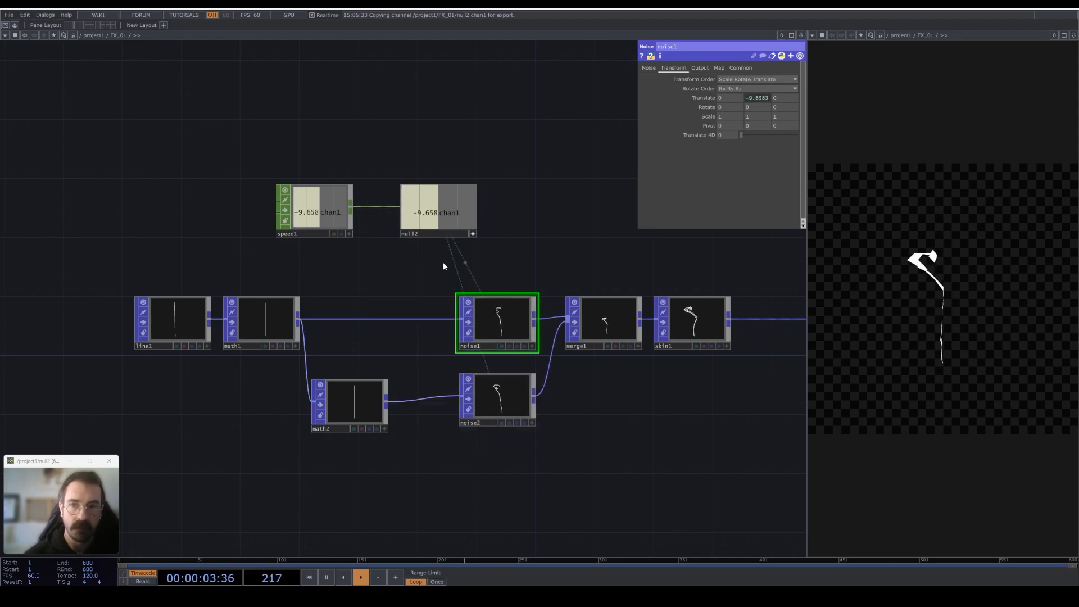
left_click_drag(478, 320, 430, 319)
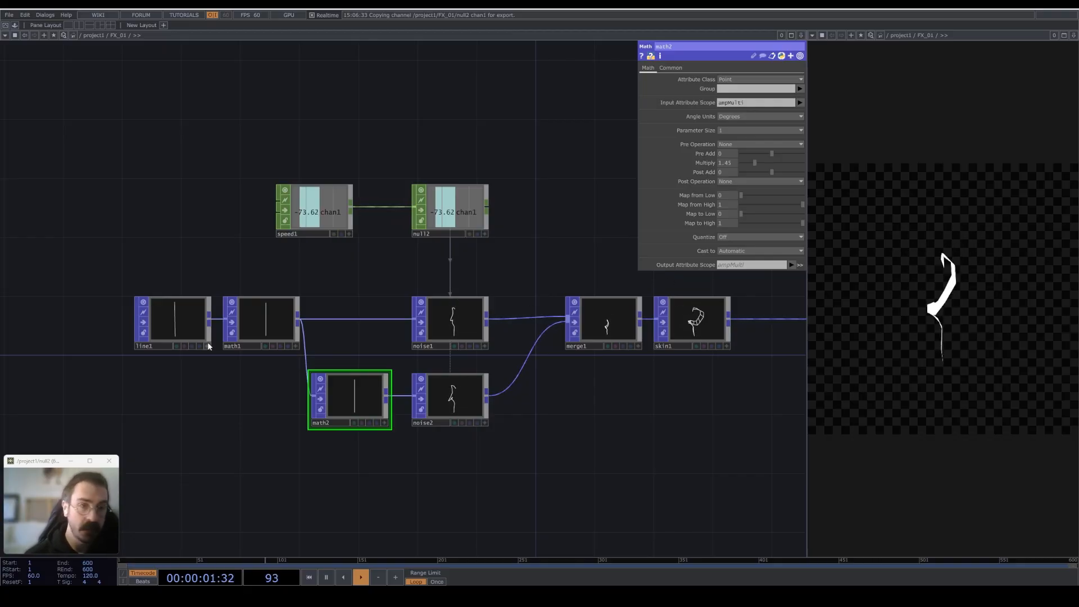
Try a higher Divisions value per segment on the Line POP and undo the change.
left_click(170, 329)
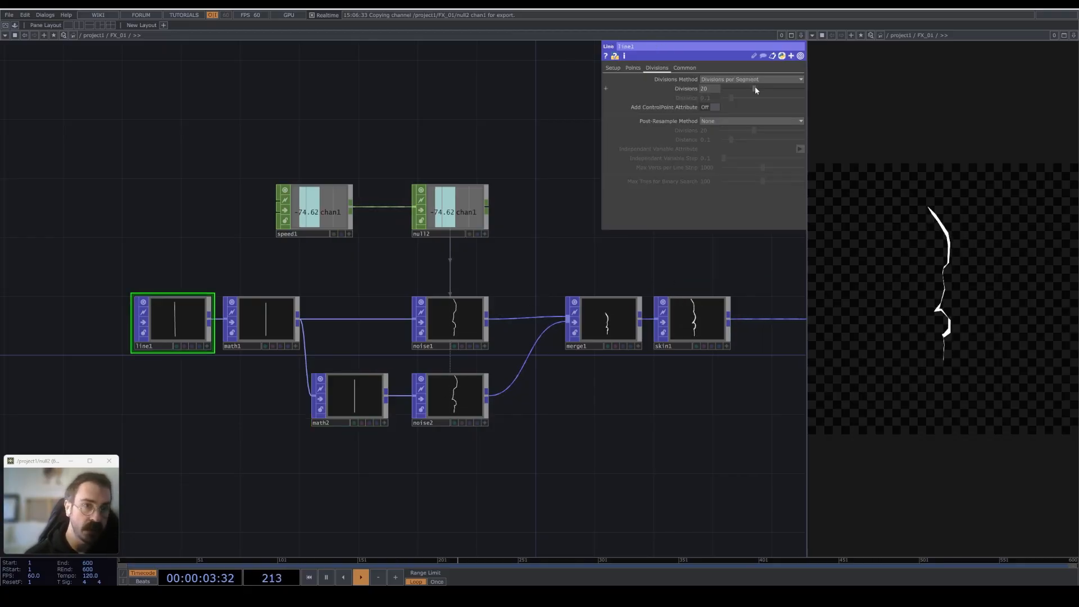
left_click_drag(754, 86, 826, 84)
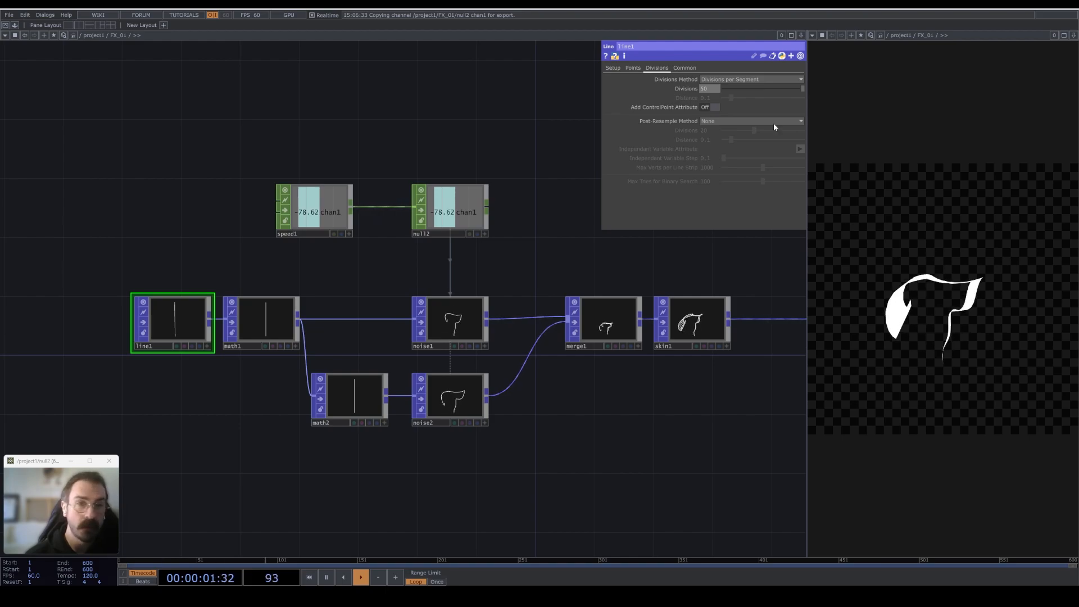
key("ctrl+z")
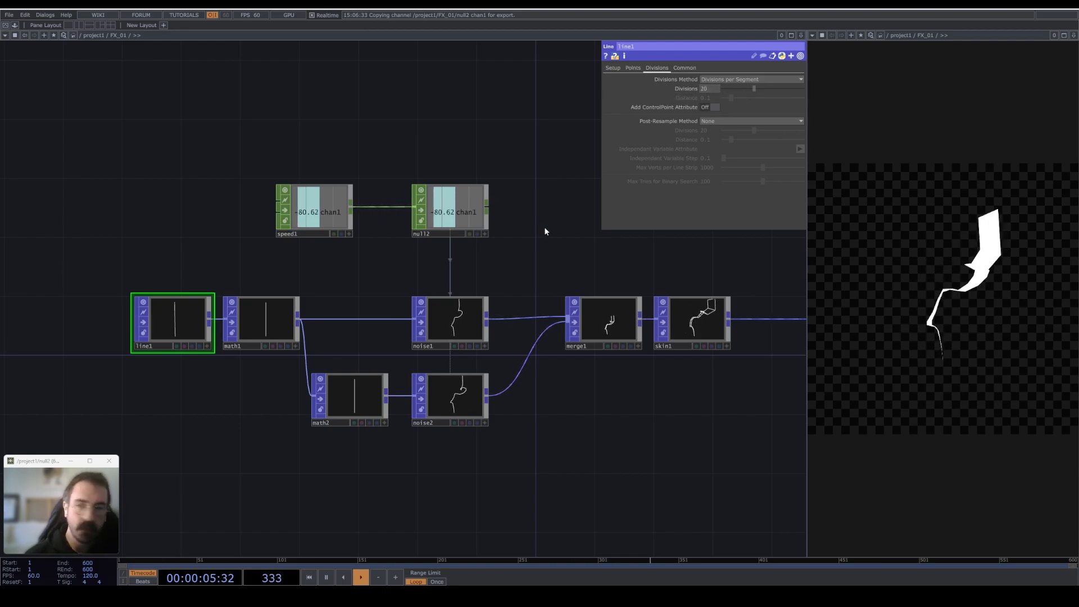
Move the Speed CHOP farther away from the Null CHOP to make room between them.
left_click_drag(318, 212, 272, 212)
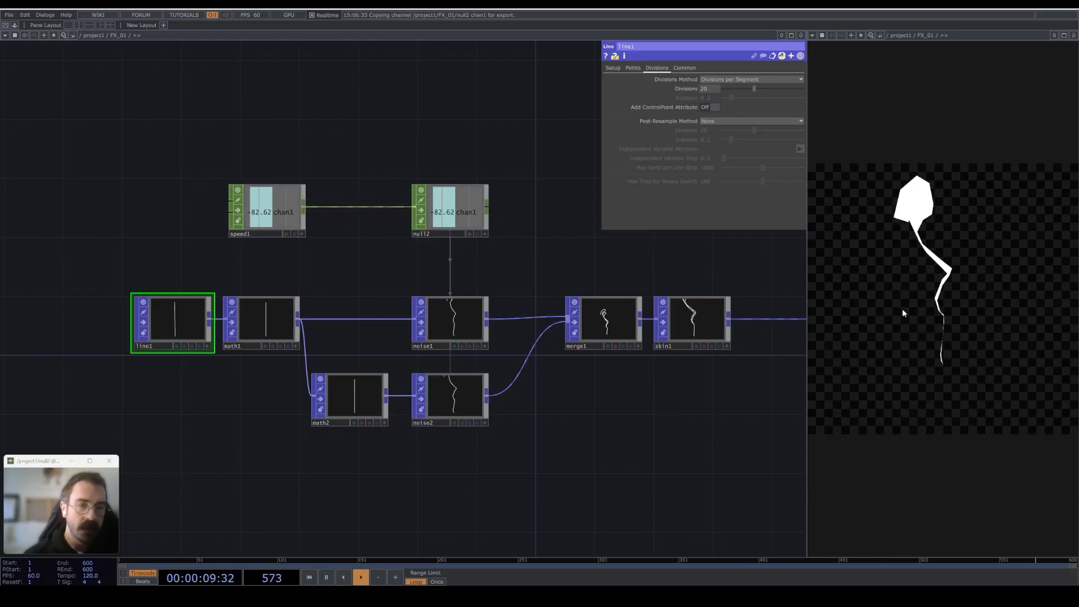
Insert a Cache TOP between the Render TOP and the Null TOP.
left_click_drag(752, 397, 525, 437)
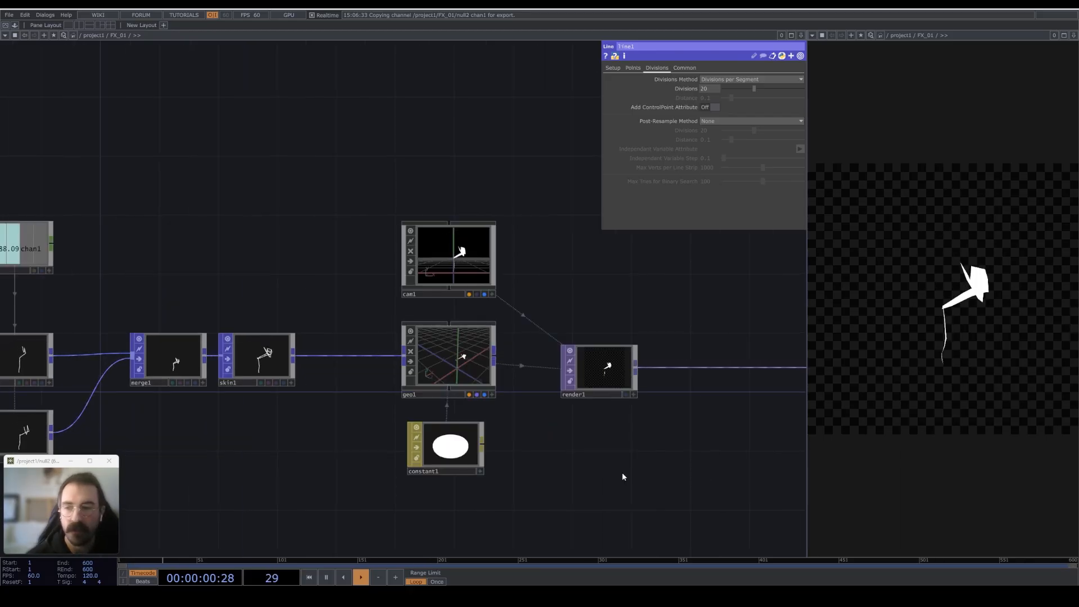
left_click_drag(575, 475, 456, 476)
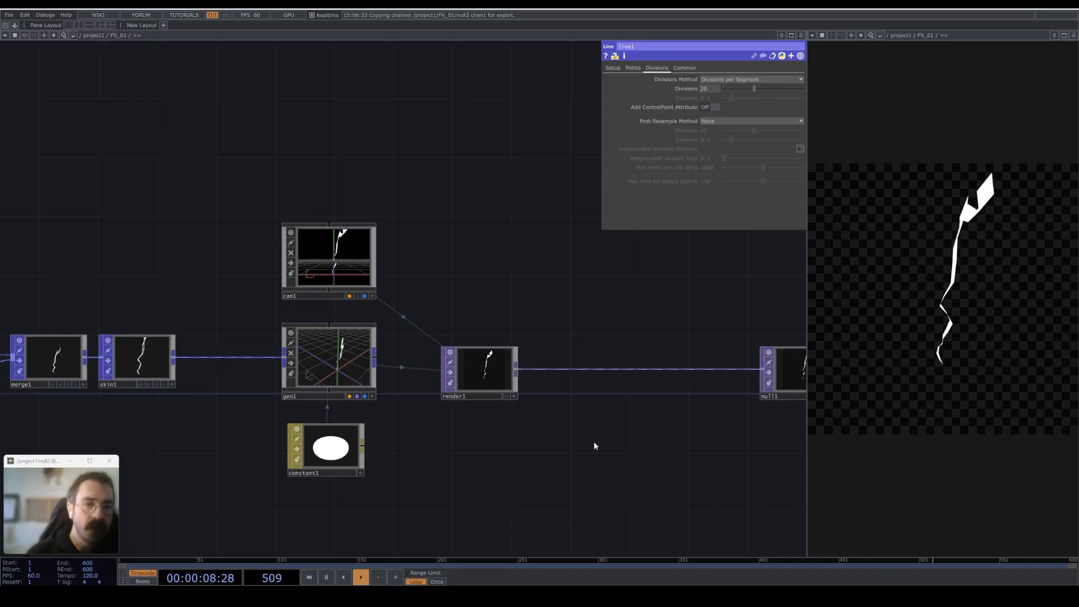
left_click_drag(604, 419, 541, 440)
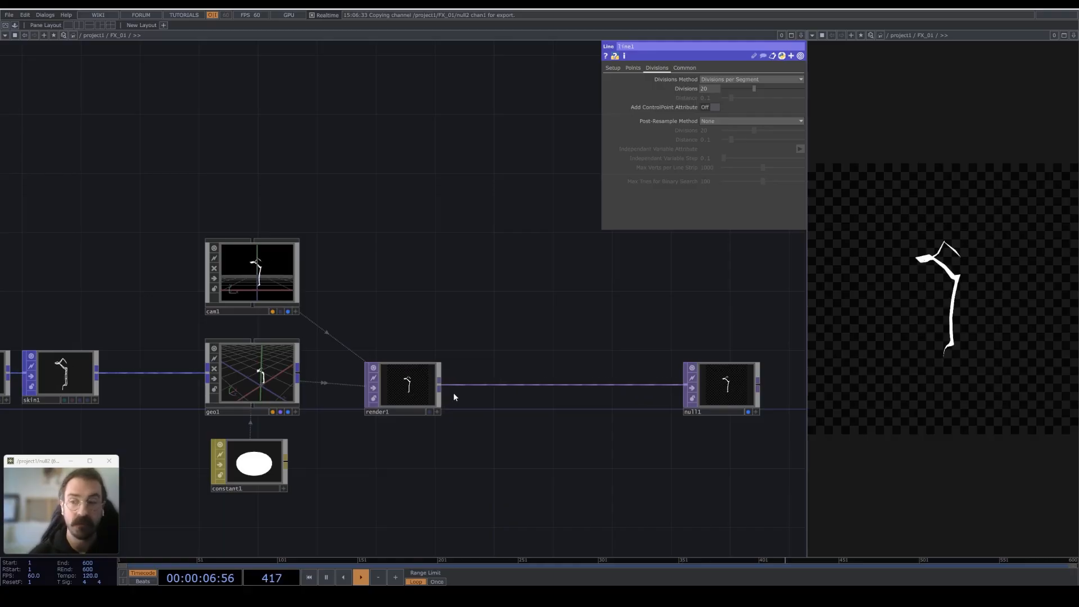
right_click(480, 383)
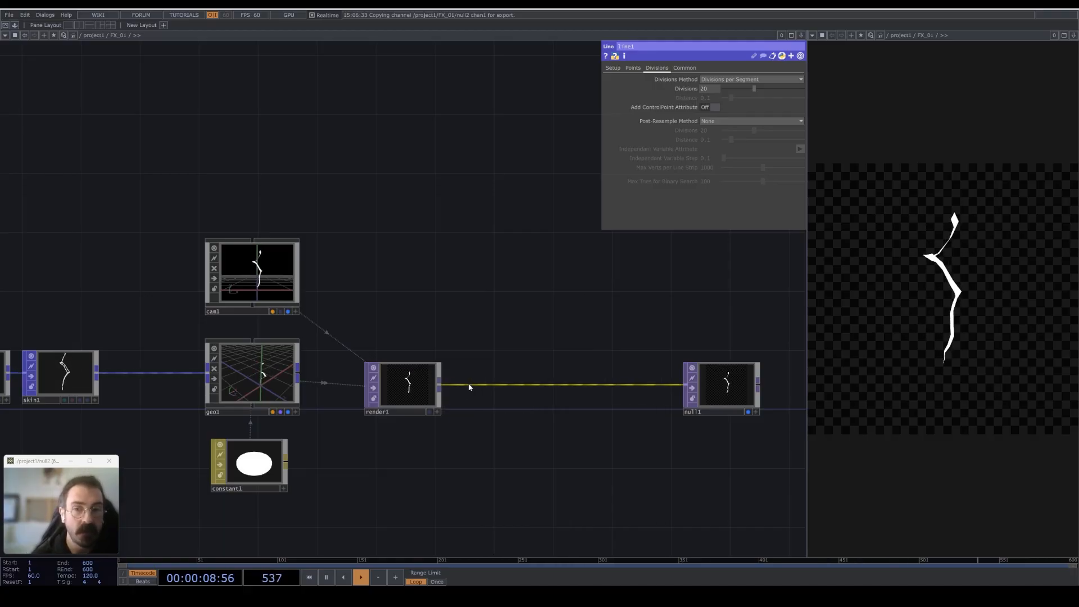
right_click(472, 385)
left_click(494, 373)
type("c")
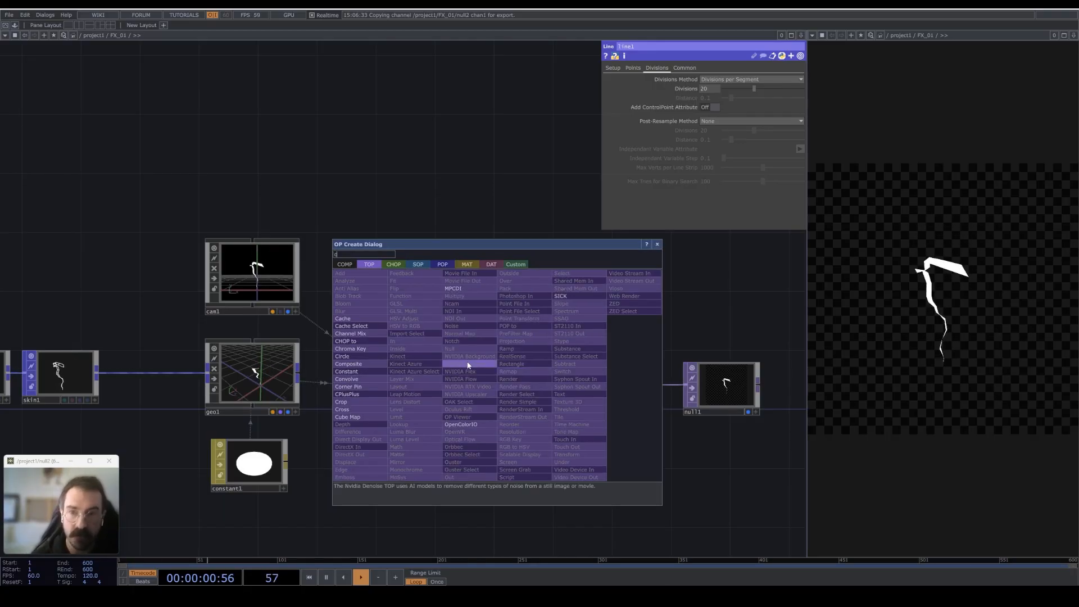
left_click(343, 318)
left_click(518, 386)
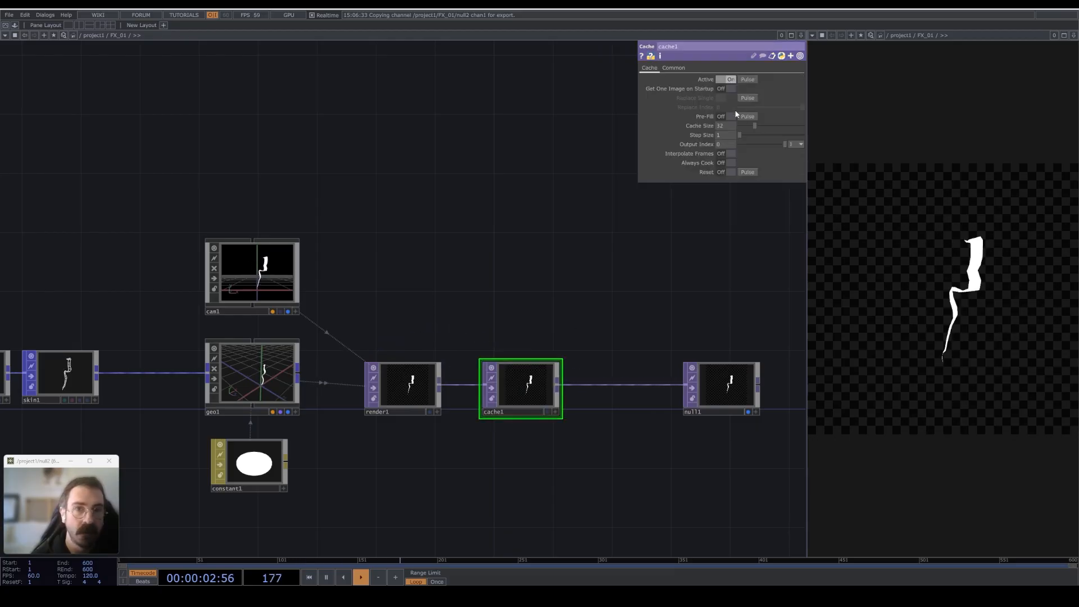
Try a Cache Size of 1 and a Step Size of 4 on the Cache TOP, and delete that operator.
left_click(723, 125)
type("1")
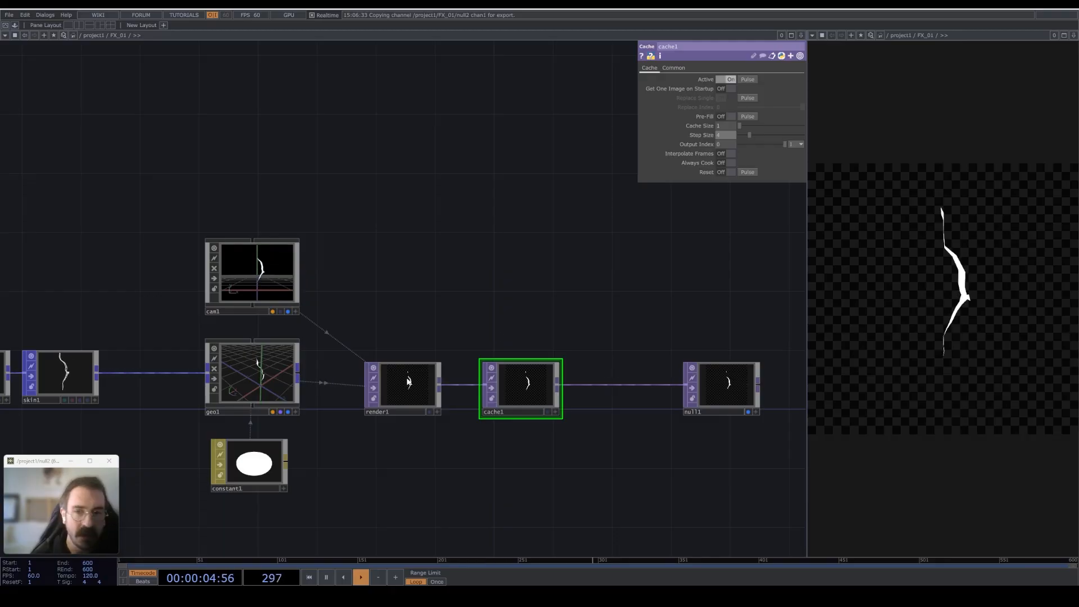
scroll(409, 382, "up", 5)
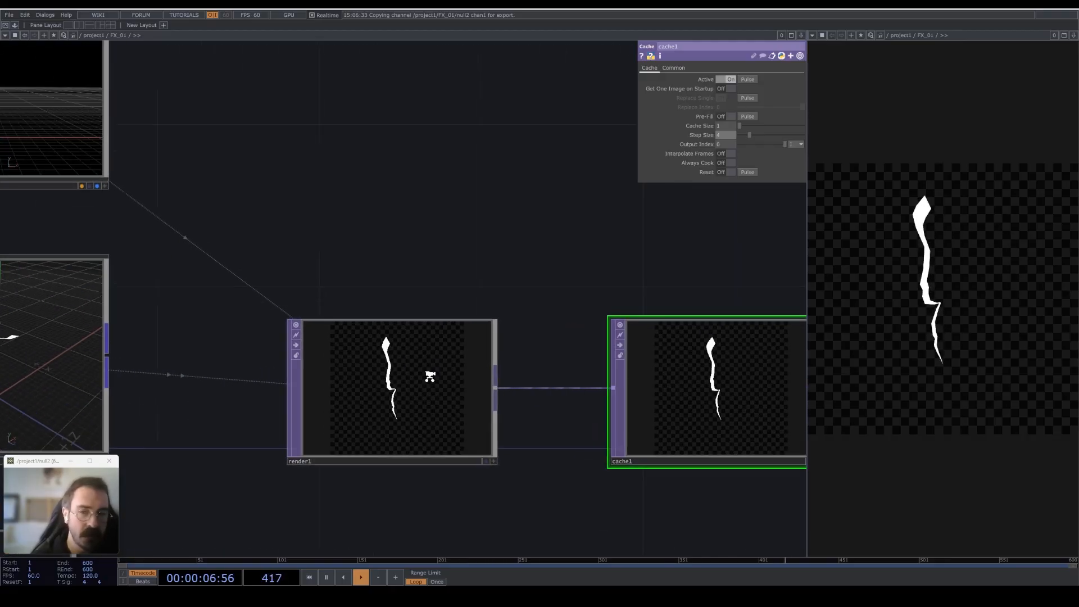
scroll(430, 377, "down", 3)
scroll(648, 384, "down", 4)
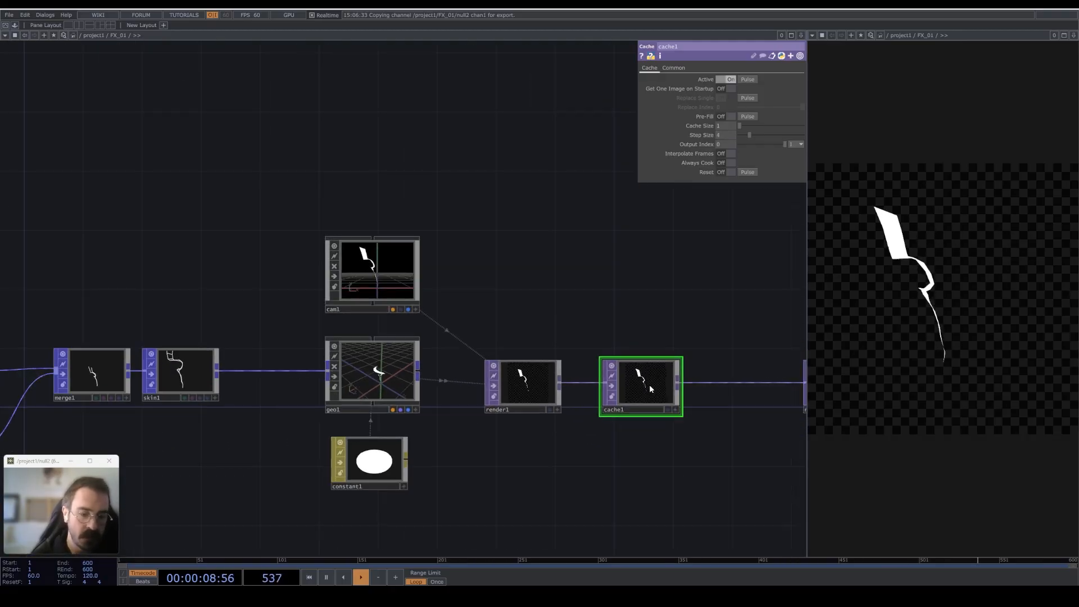
key("Delete")
Insert a Limit CHOP between the Speed CHOP and the Null CHOP.
left_click_drag(243, 477, 332, 318)
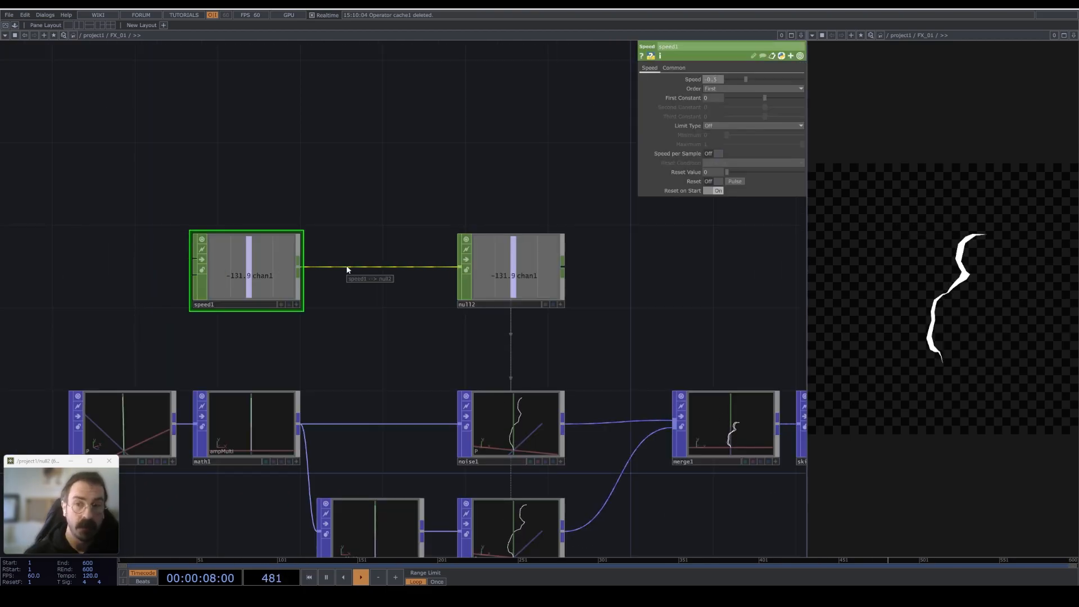
right_click(348, 267)
left_click(372, 258)
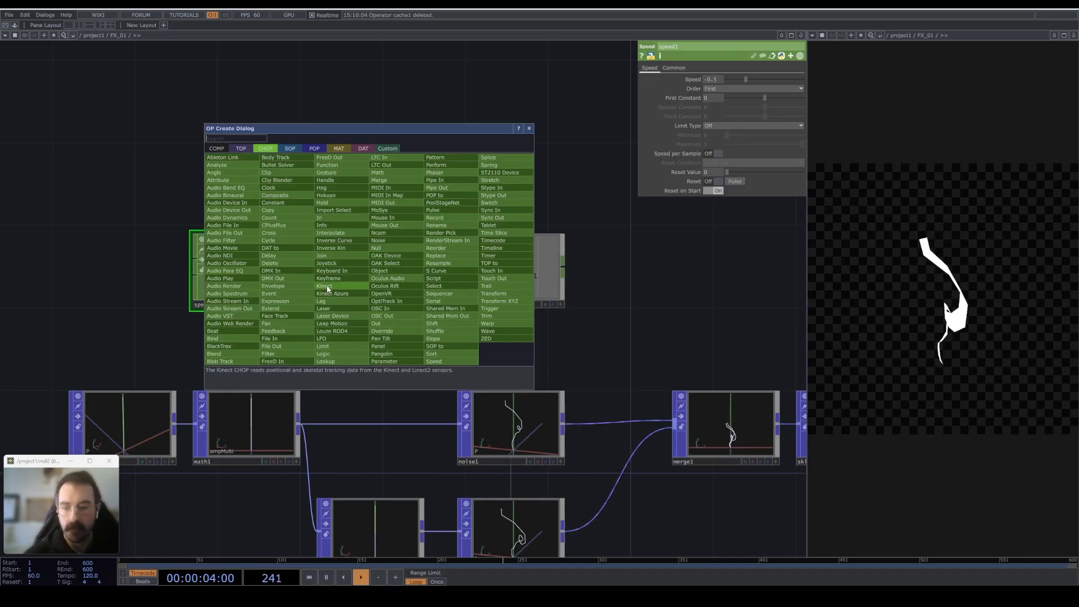
left_click(332, 344)
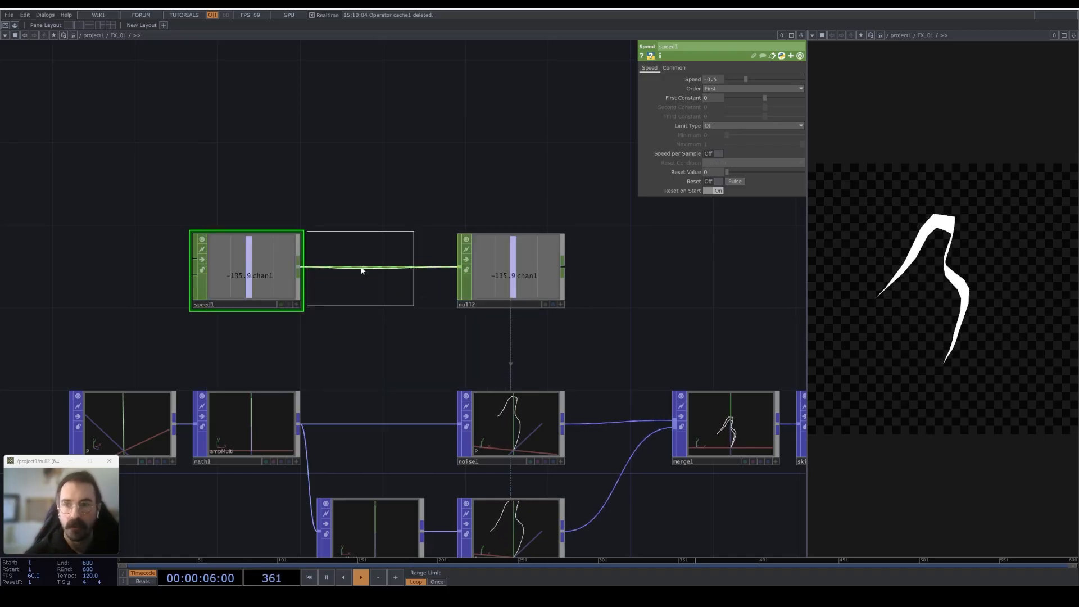
left_click(378, 269)
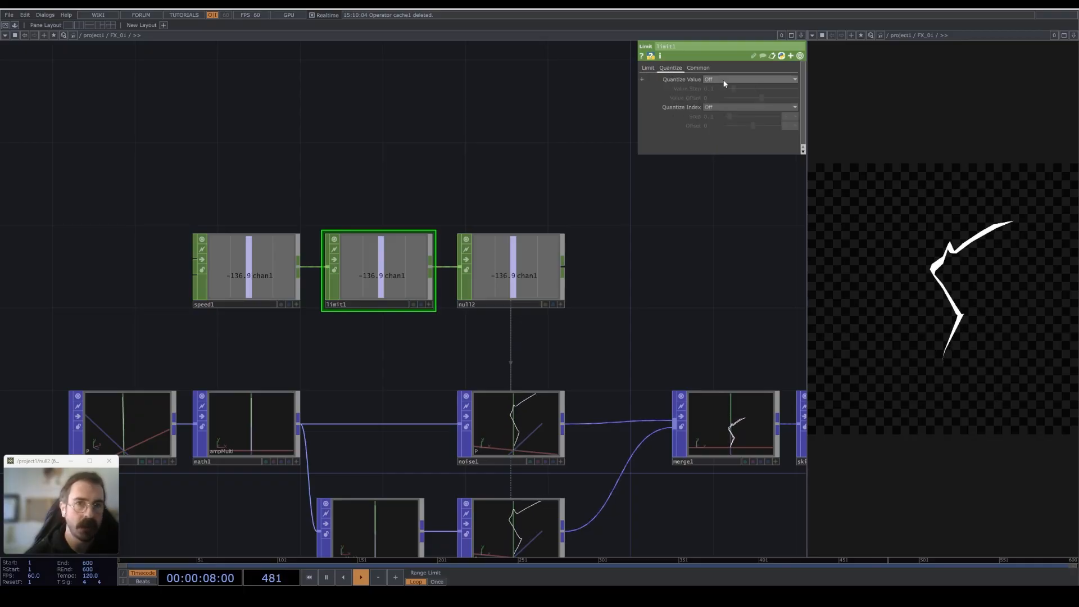
Set the Limit CHOP's Quantize Value to Round.
left_click(726, 79)
left_click(712, 113)
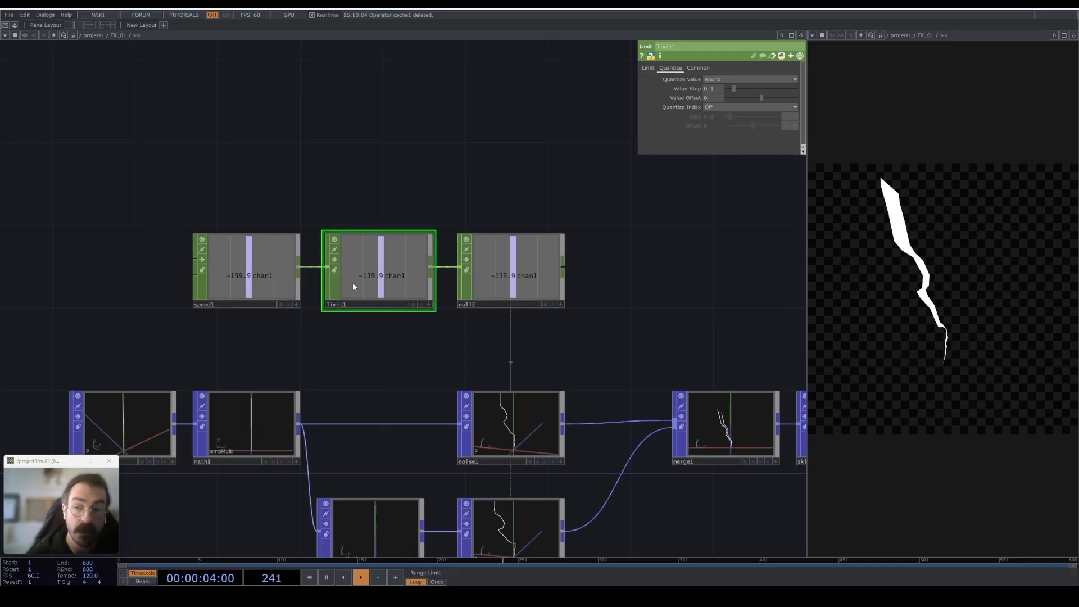
scroll(544, 358, "down", 4)
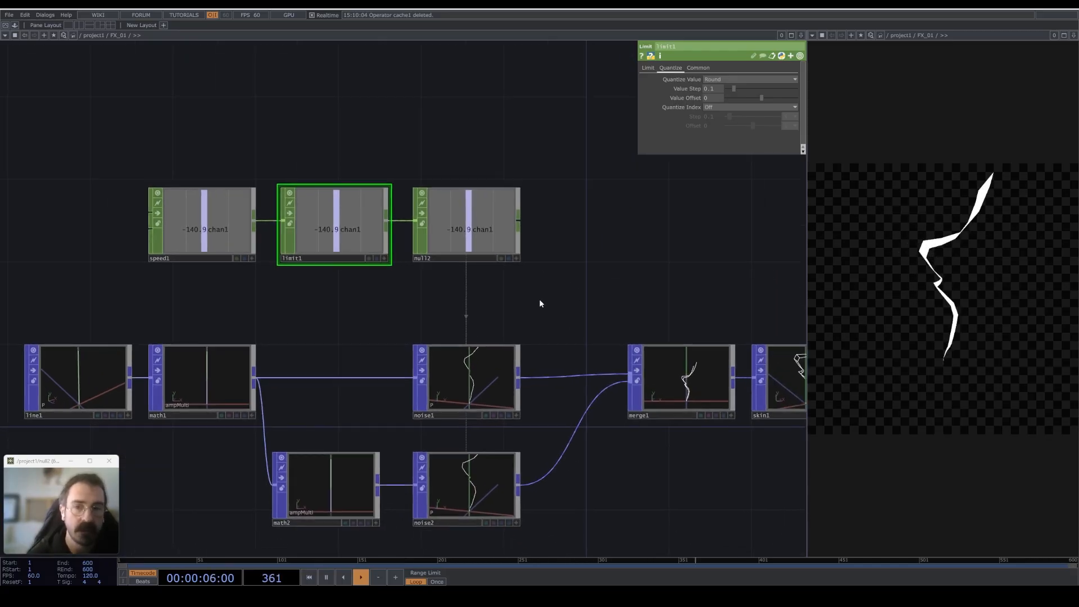
Set the Limit CHOP's quantize Value Step to 0.5.
left_click(494, 351)
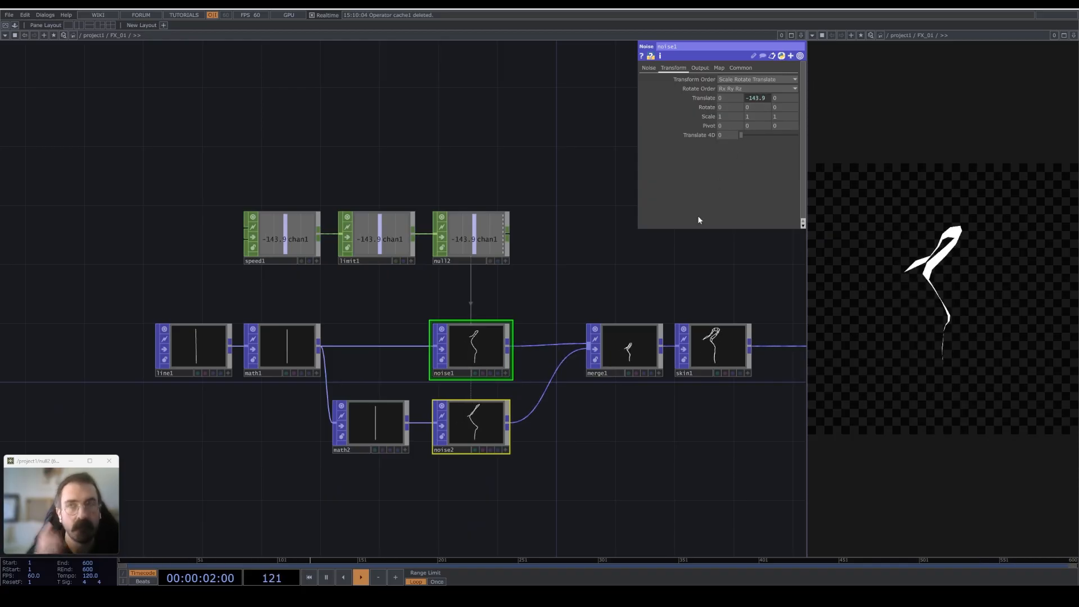
left_click(398, 254)
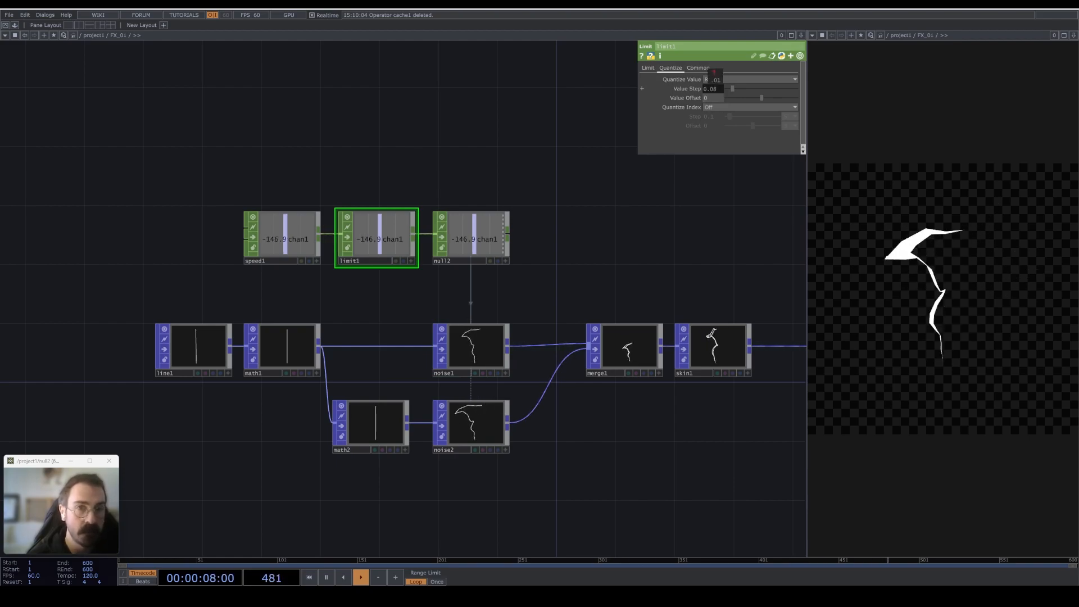
middle_click_drag(712, 76, 715, 76)
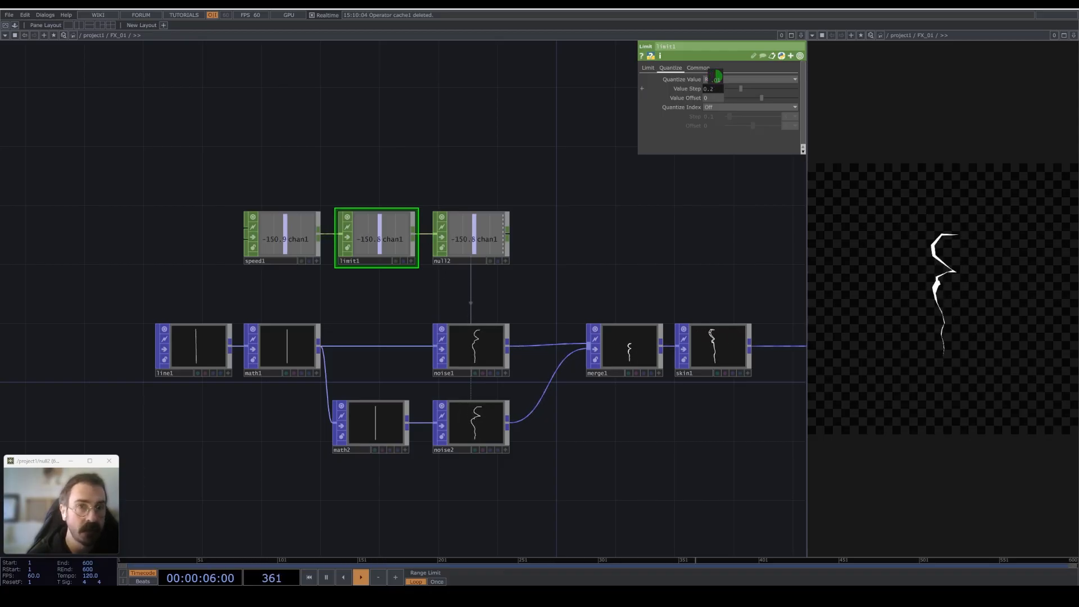
middle_click_drag(716, 76, 713, 76)
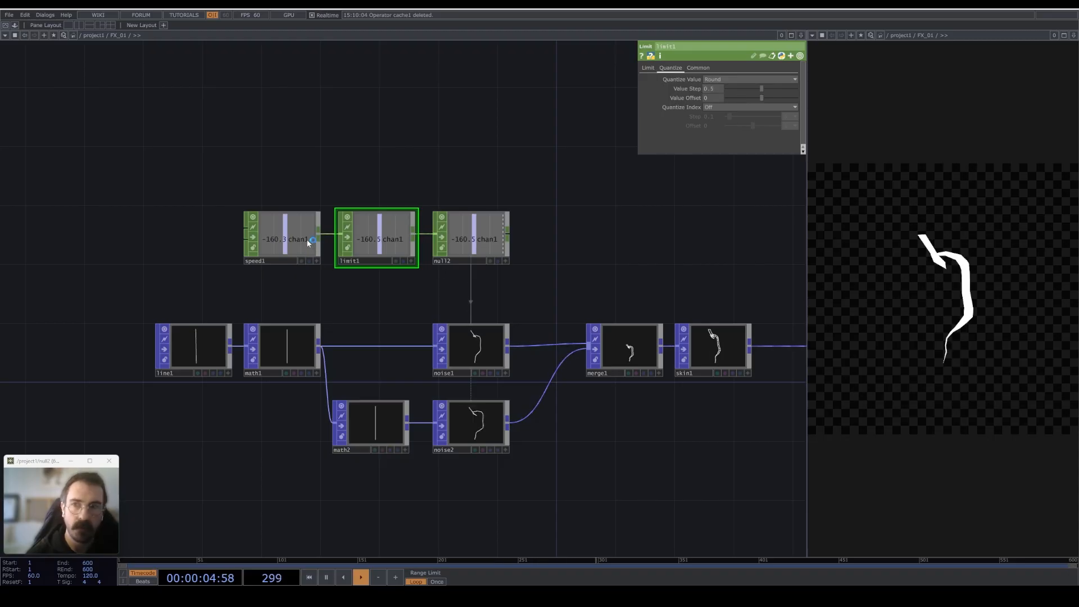
Set the Speed CHOP's Speed to -5.
left_click(281, 236)
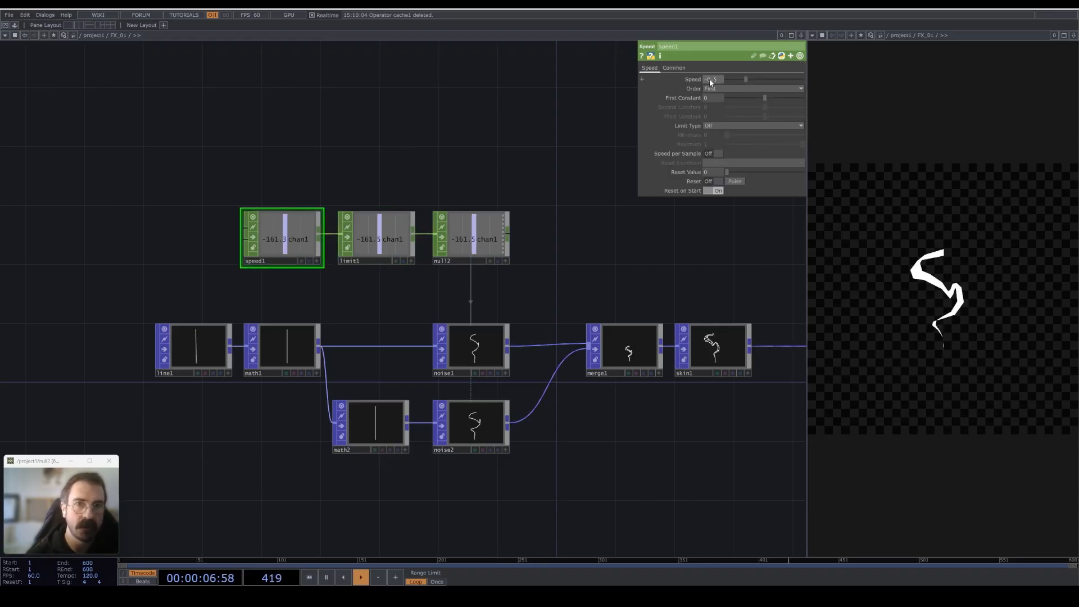
left_click(705, 79)
type("-5")
key("Return")
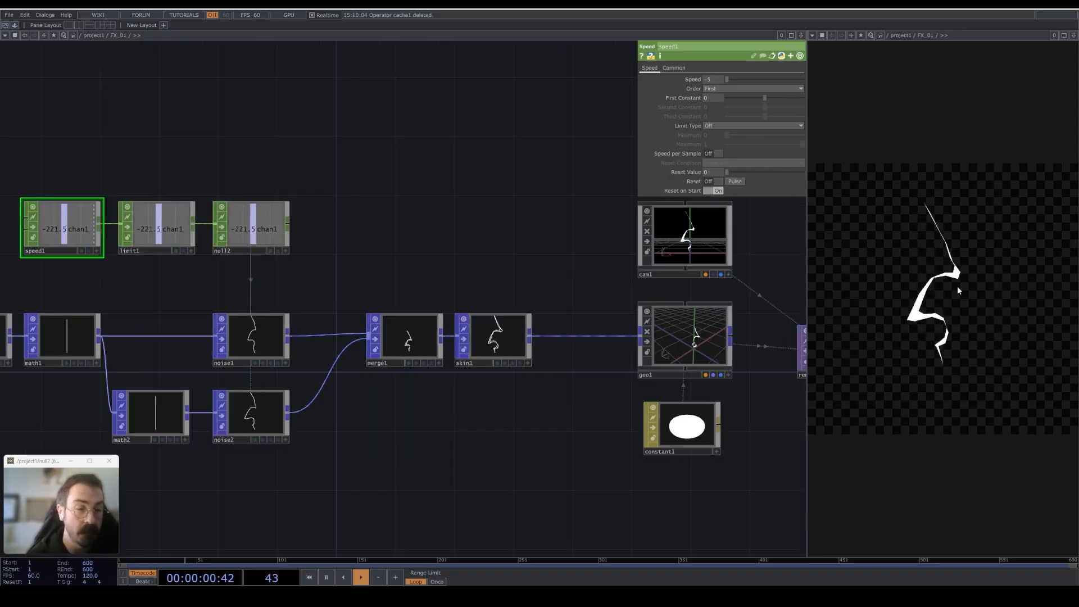
Move the camera, geometry, material and render operators together away from the Skin POP to free up space in the network.
left_click_drag(497, 382, 549, 325)
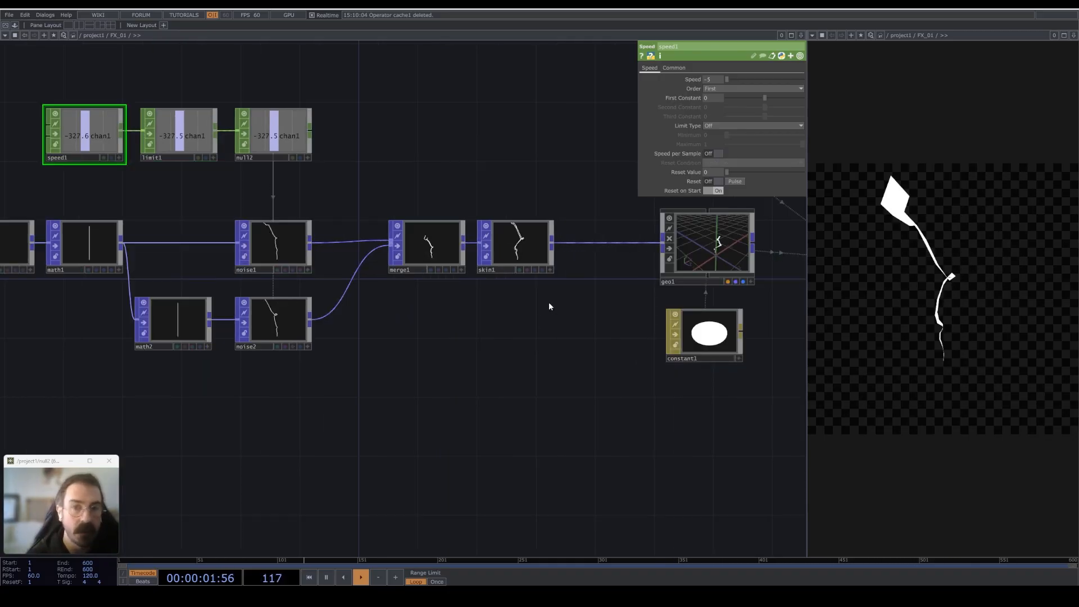
left_click_drag(544, 325, 484, 315)
scroll(484, 315, "down", 3)
left_click_drag(478, 272, 396, 313)
right_click_drag(402, 170, 662, 415)
left_click_drag(484, 319, 580, 315)
left_click_drag(453, 366, 332, 328)
left_click_drag(462, 268, 466, 273)
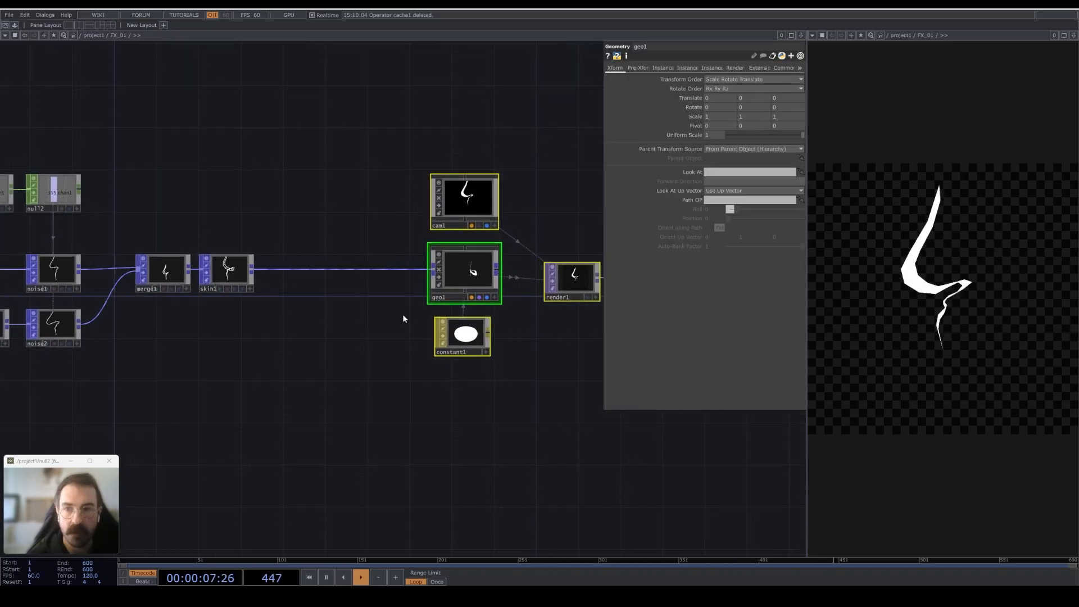
Branch a Delete POP off the Skin POP's output, placed below the main chain.
left_click_drag(414, 326, 498, 314)
scroll(378, 292, "up", 3)
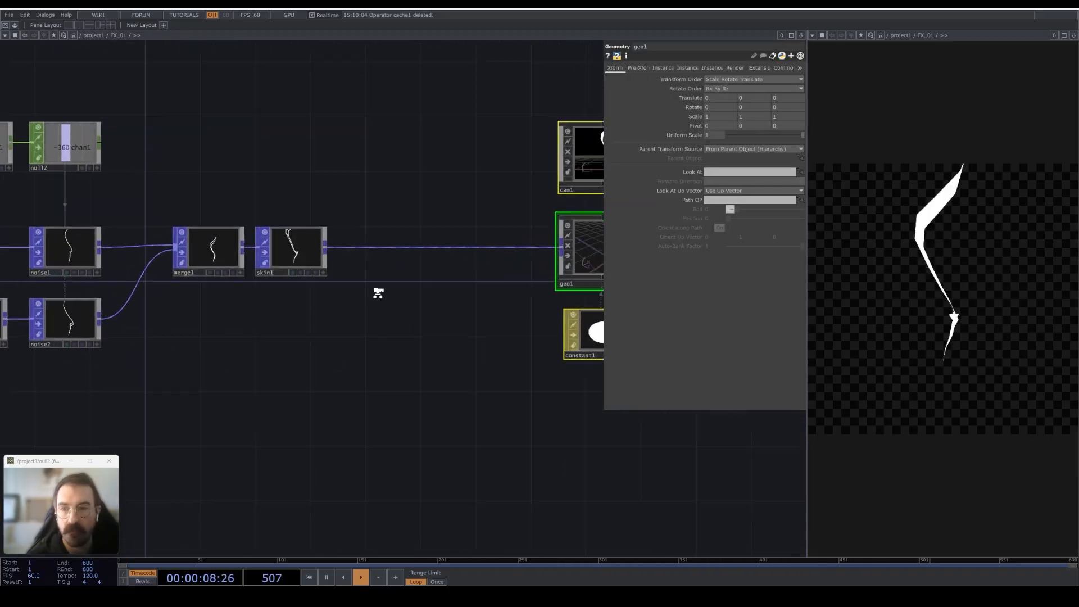
left_click(320, 245)
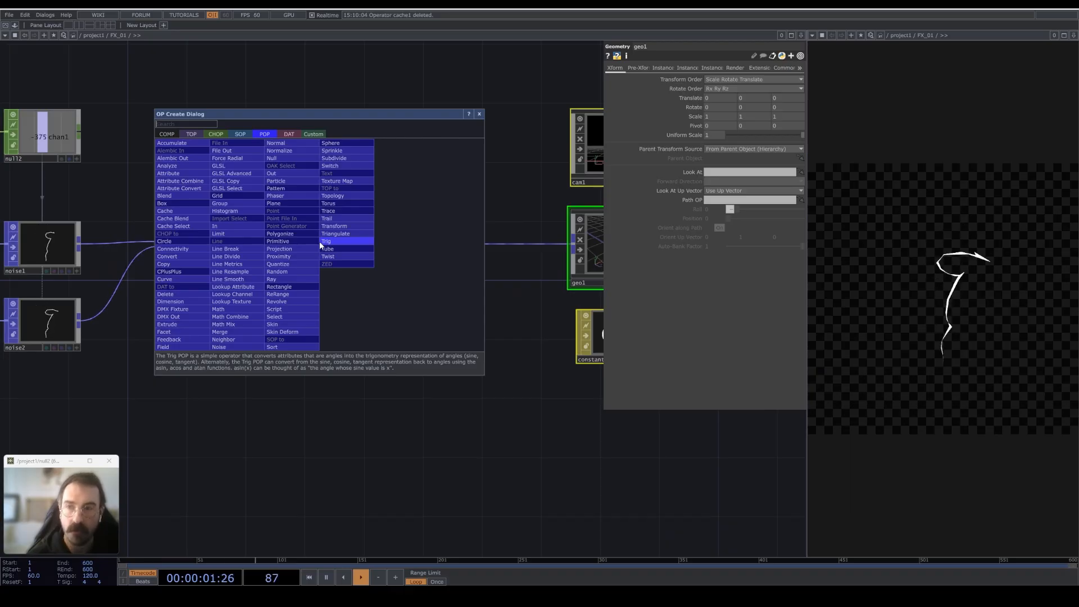
type("d")
left_click(180, 294)
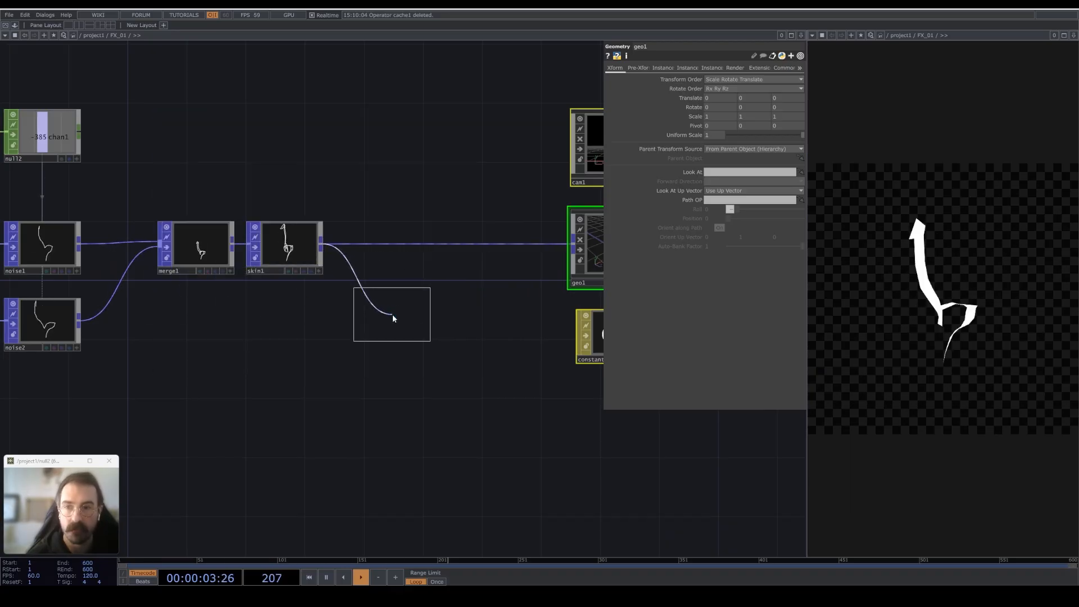
left_click(401, 317)
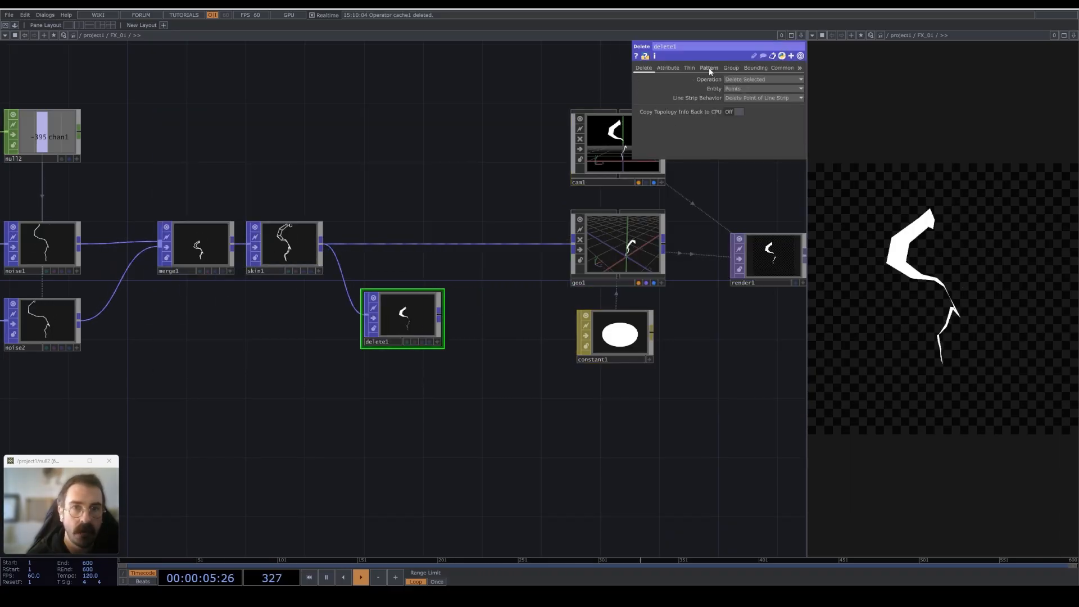
Enable thinning on the Delete POP and raise Thin Random to about 0.13.
left_click(691, 68)
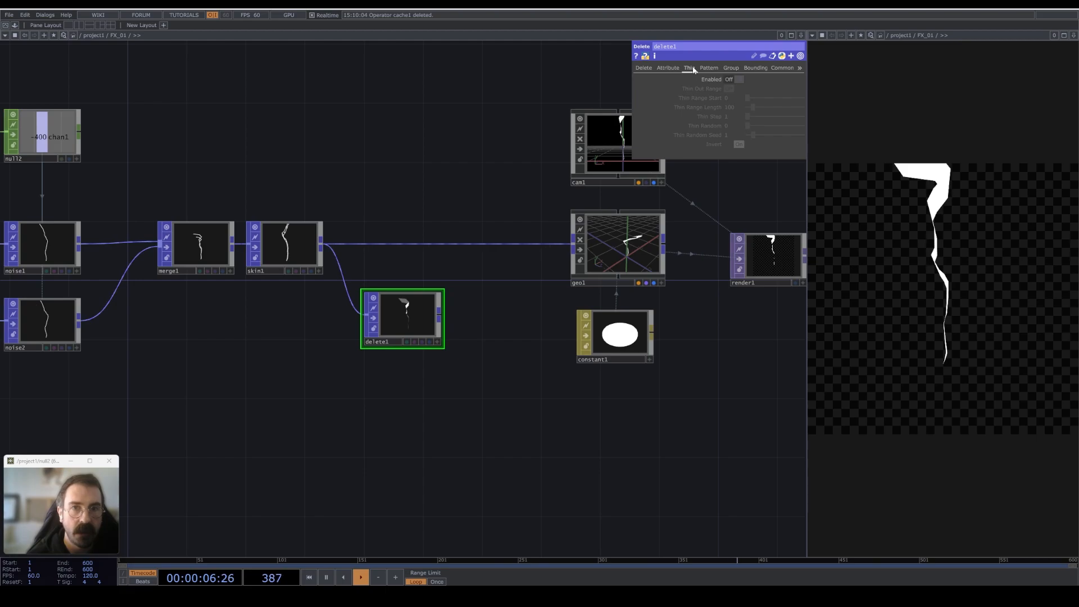
left_click(738, 79)
scroll(405, 331, "up", 5)
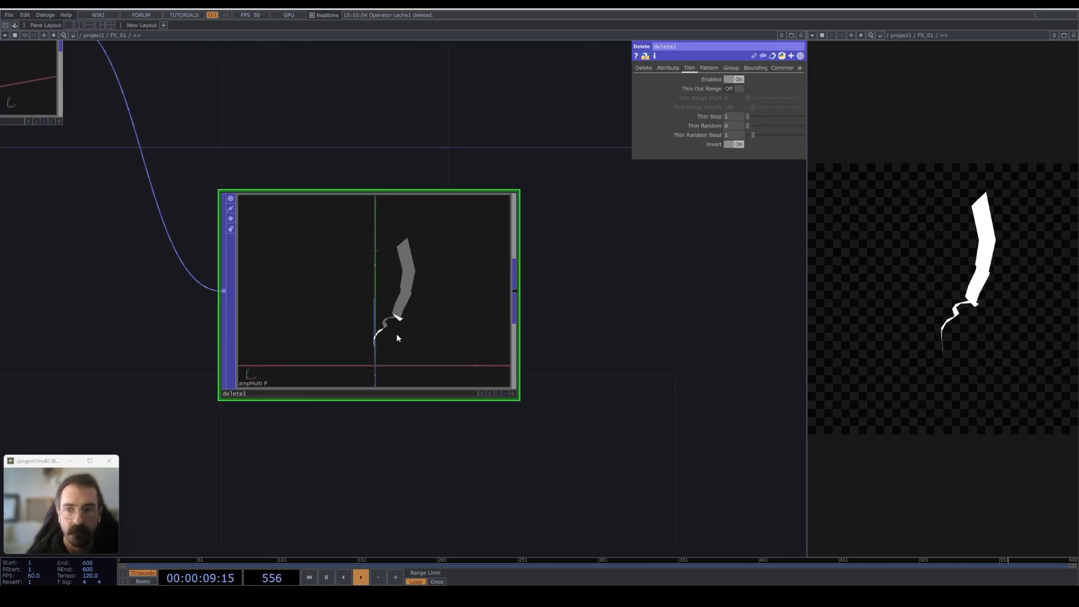
scroll(396, 332, "up", 5)
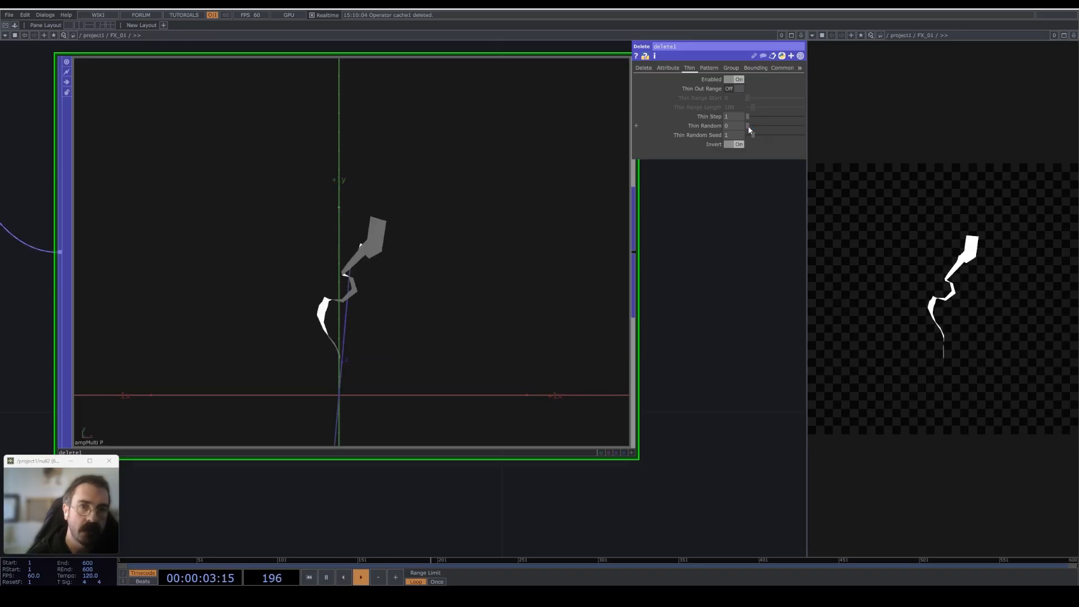
left_click_drag(748, 126, 755, 126)
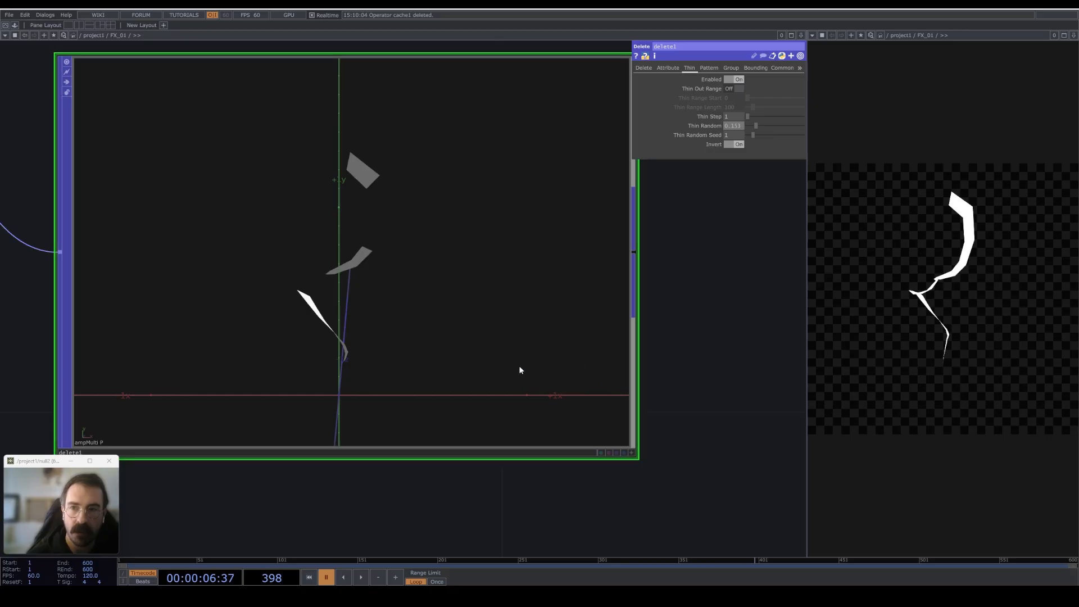
Check the thinned faces as wireframe in the Delete POP's active viewer and set Thin Random to 0.3.
left_click(632, 454)
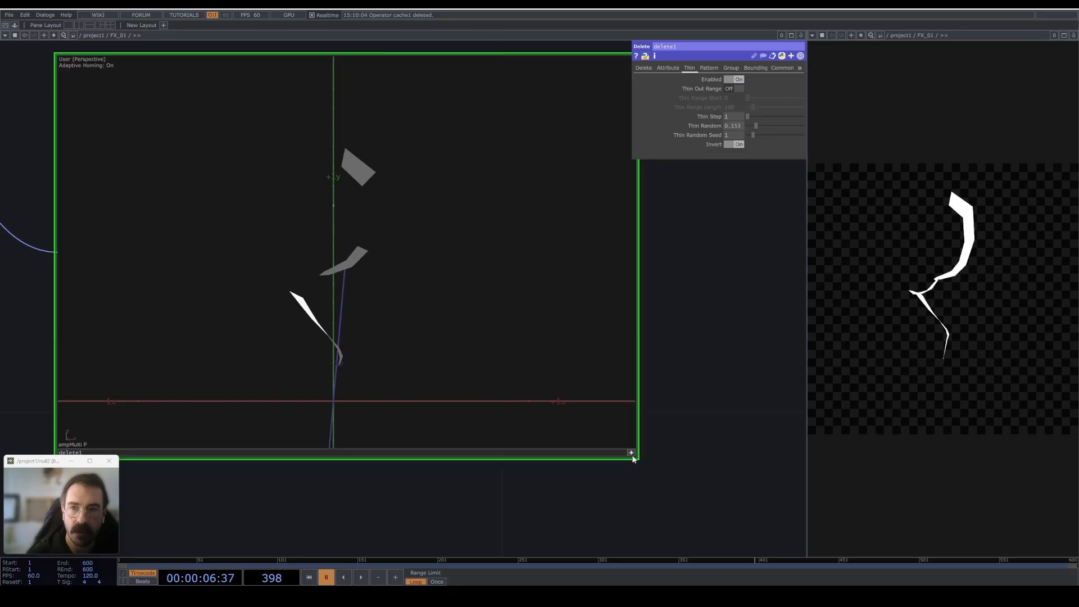
left_click_drag(490, 312, 461, 332)
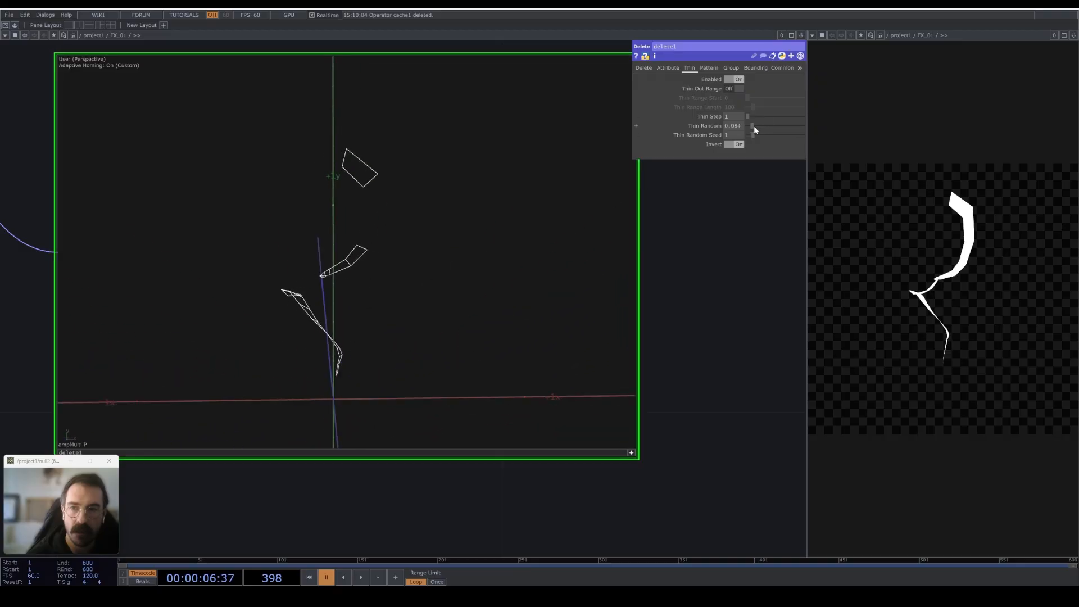
left_click_drag(494, 264, 525, 310)
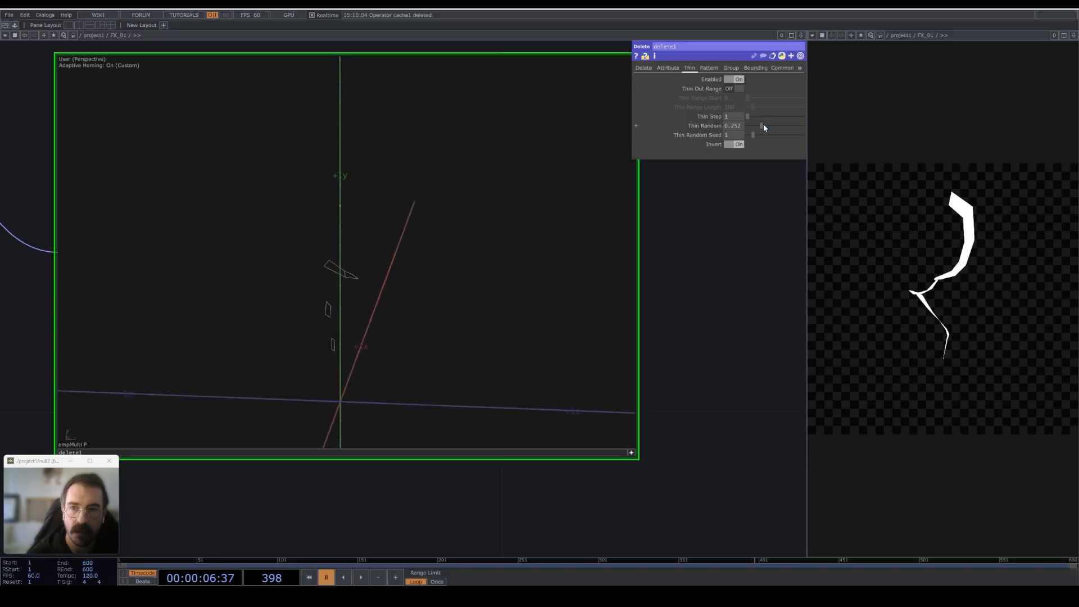
left_click_drag(455, 294, 331, 301)
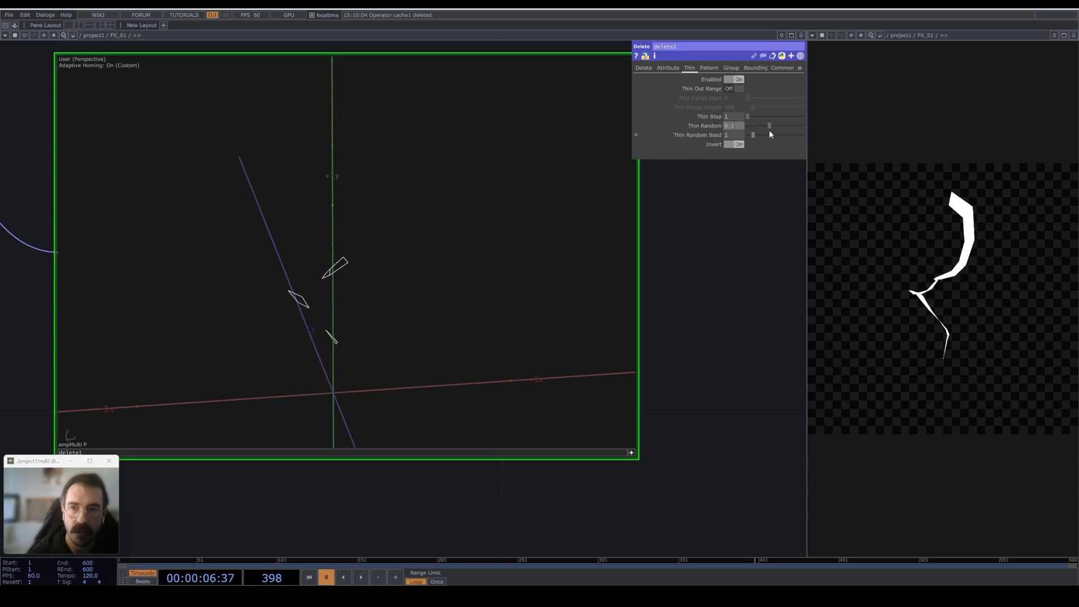
key("space")
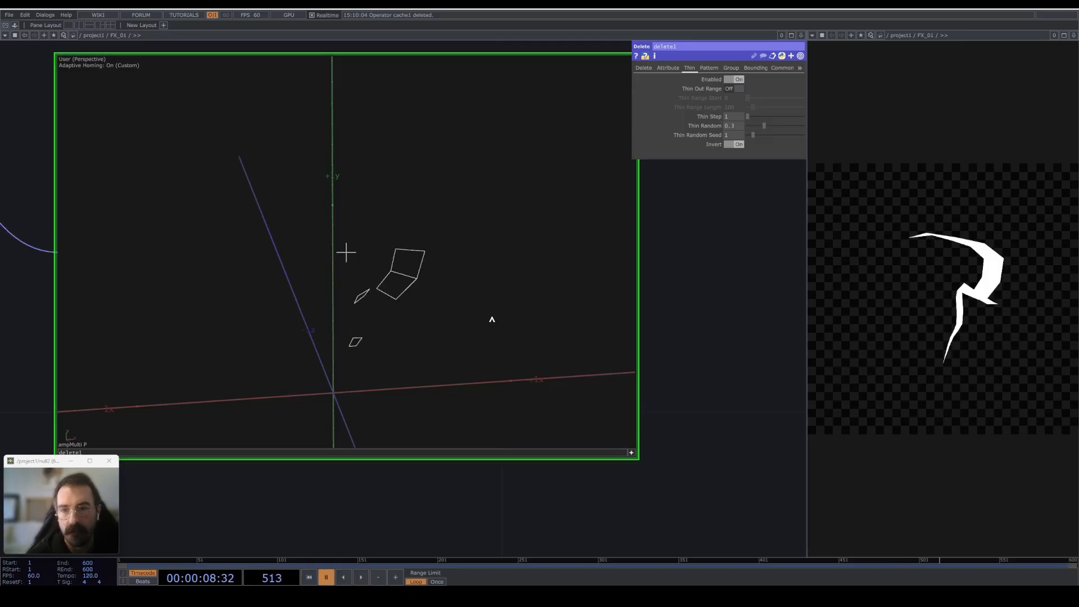
key("space")
left_click_drag(491, 315, 582, 322)
left_click_drag(370, 340, 655, 320)
key("space")
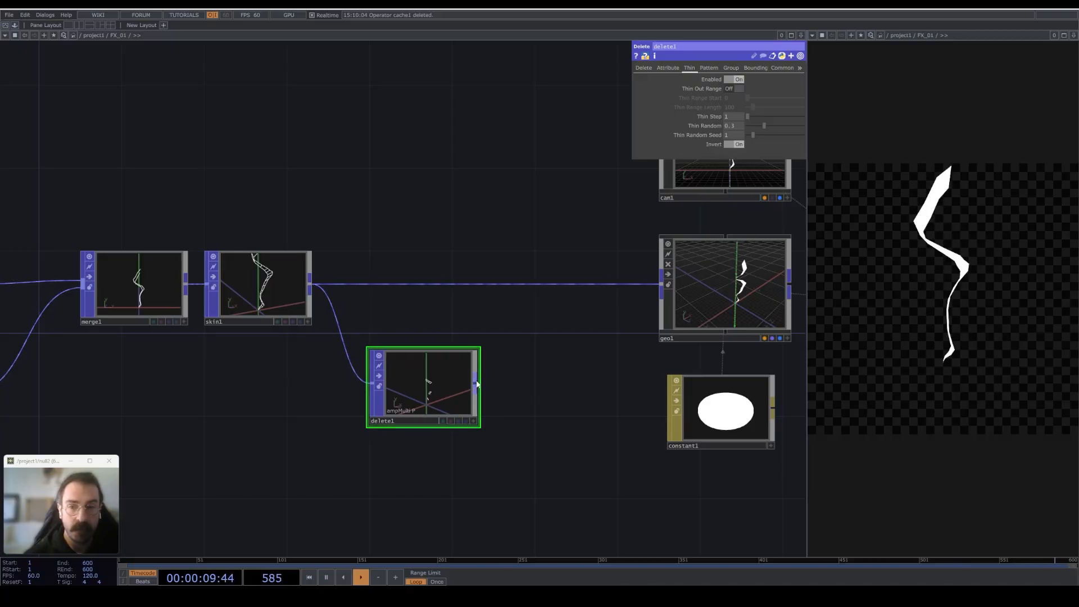
Add a Math POP after the Delete POP and set its Multiply to 1.5.
key("Tab")
type("m")
left_click(407, 448)
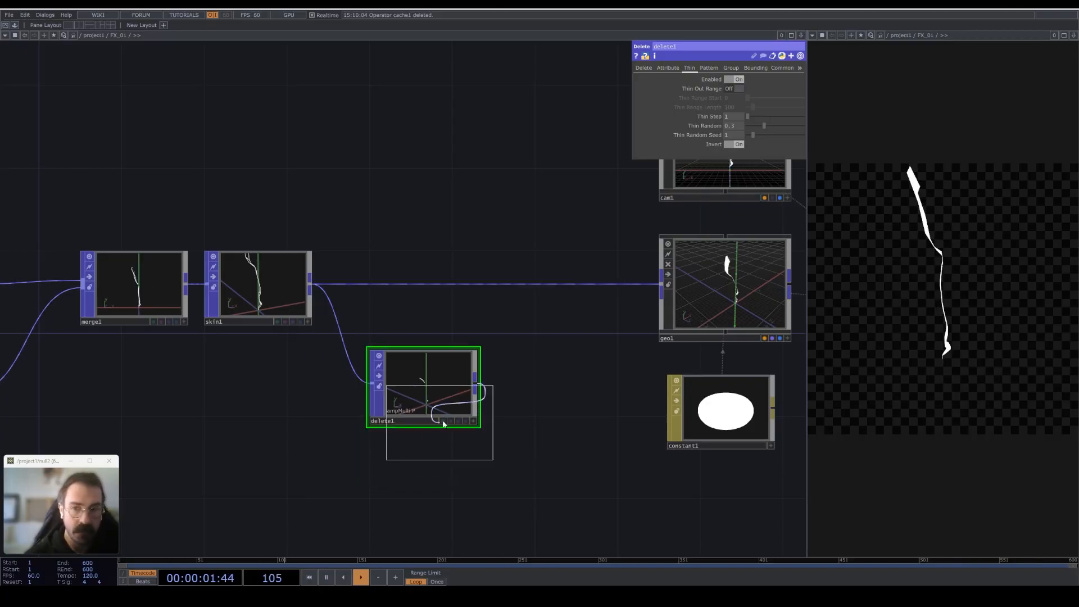
left_click(541, 389)
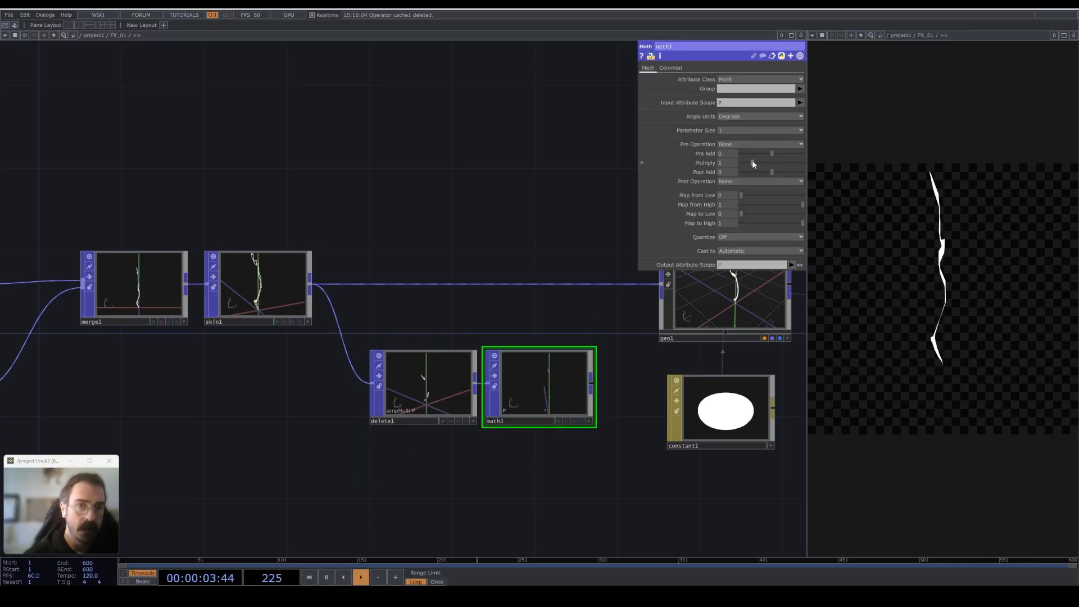
left_click_drag(752, 162, 745, 157)
left_click(731, 163)
type("5")
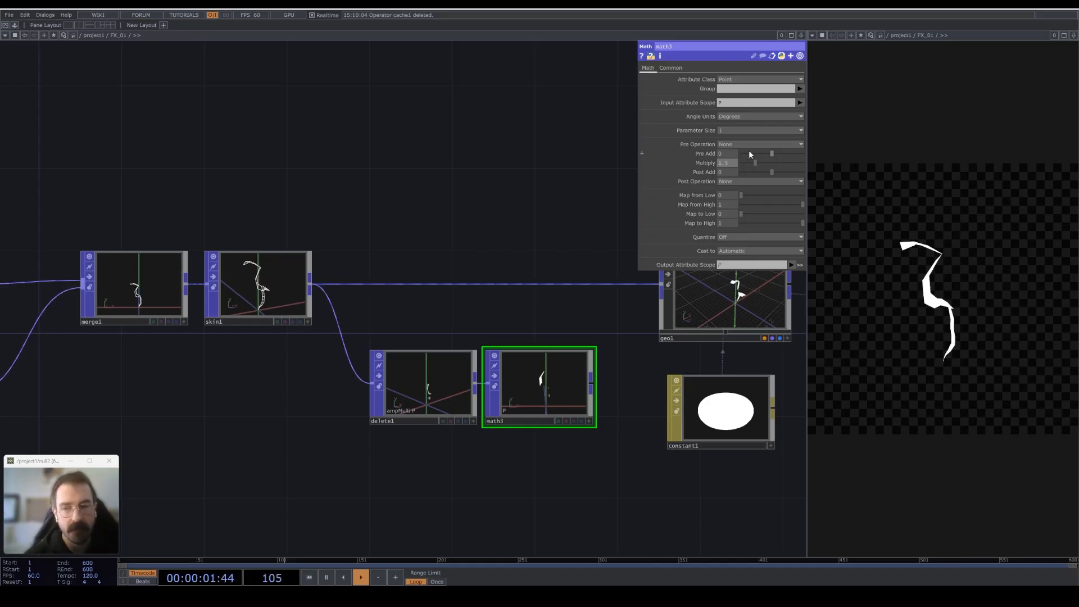
Shift the camera, geometry, material and render operators further along to make room for a merge.
scroll(512, 252, "down", 5)
left_click_drag(524, 264, 404, 283)
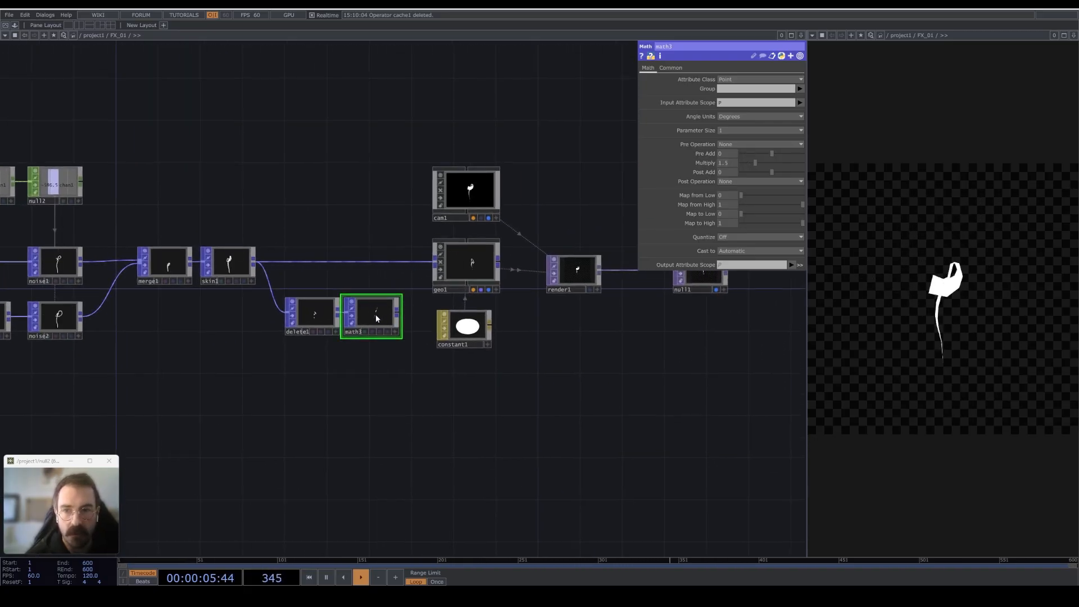
scroll(417, 296, "down", 3)
right_click_drag(330, 156, 569, 397)
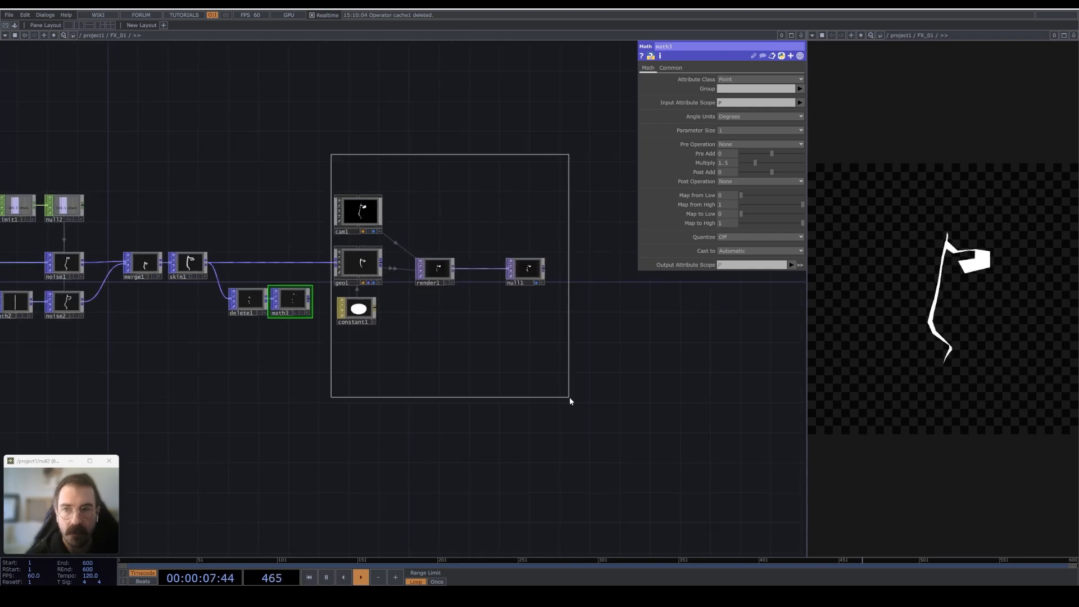
left_click_drag(352, 255, 423, 260)
Insert a Merge POP between the Skin POP and the Geometry COMP, and connect the new Math POP as its second input.
right_click(334, 263)
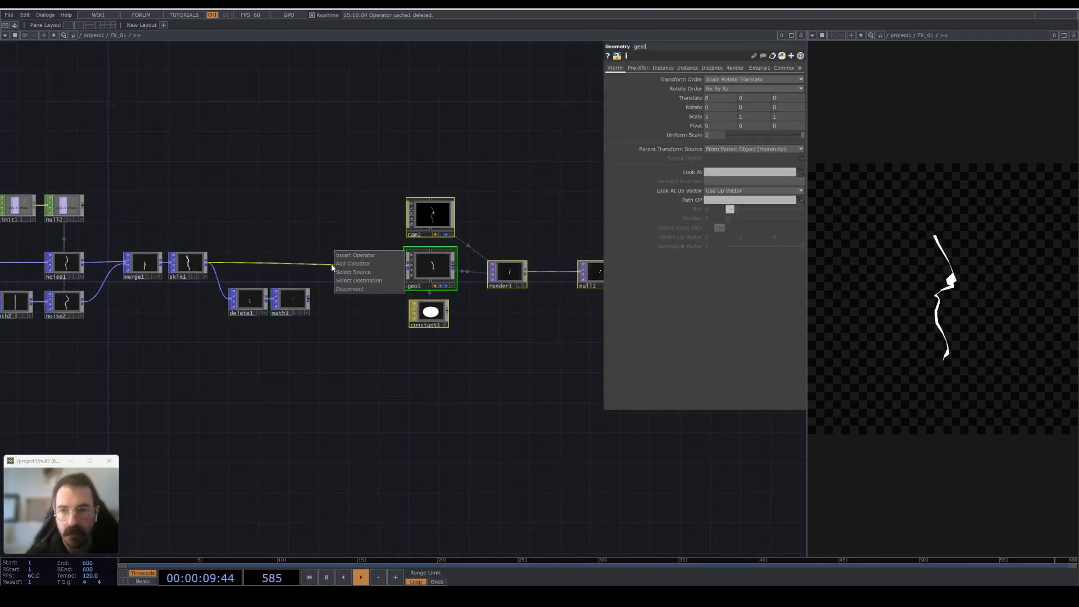
left_click(340, 254)
type("m")
left_click(247, 346)
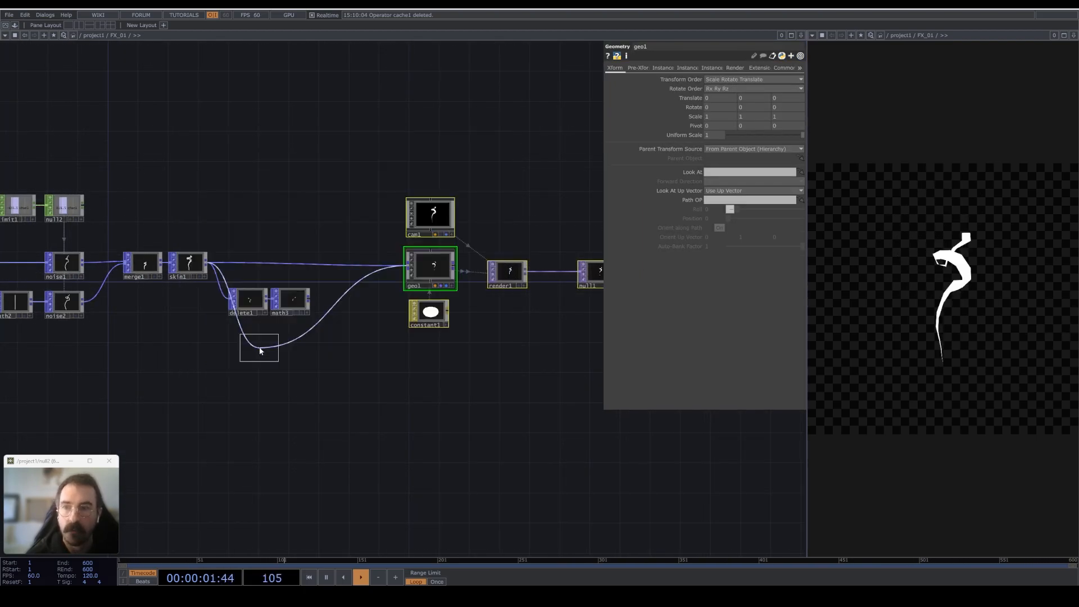
left_click(353, 278)
left_click_drag(308, 302, 336, 277)
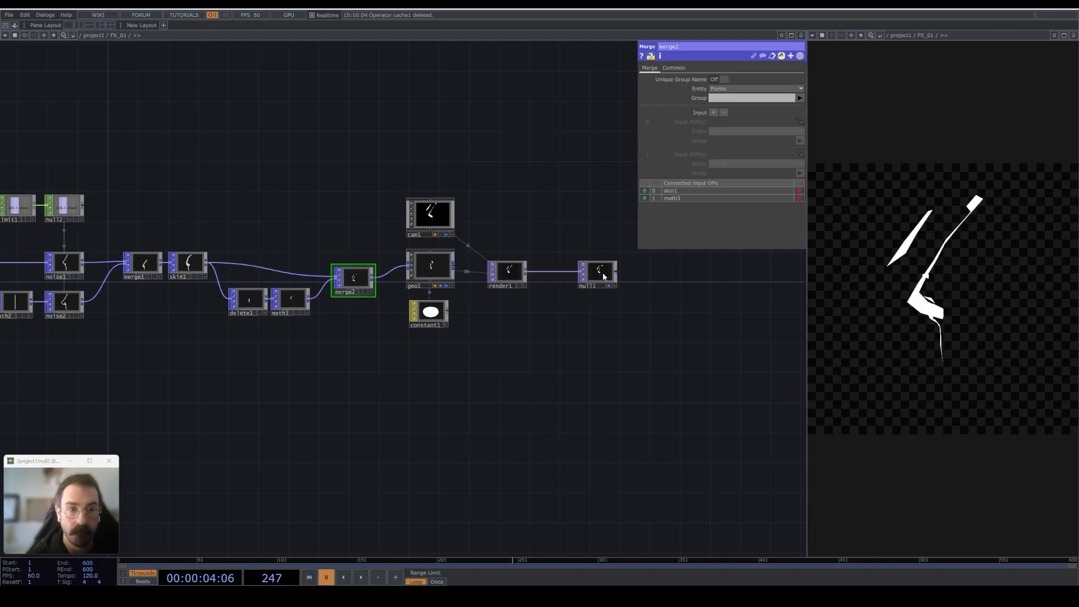
Check the merged fragments with playback paused and running, and align the new Merge POP with the Geometry COMP's row.
scroll(356, 279, "up", 5)
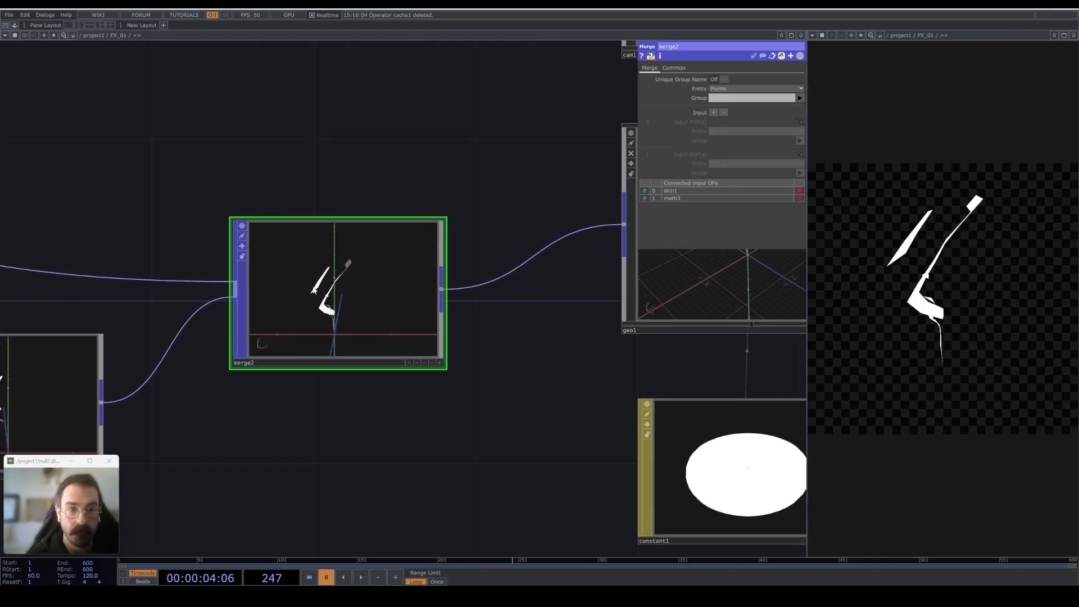
key("space")
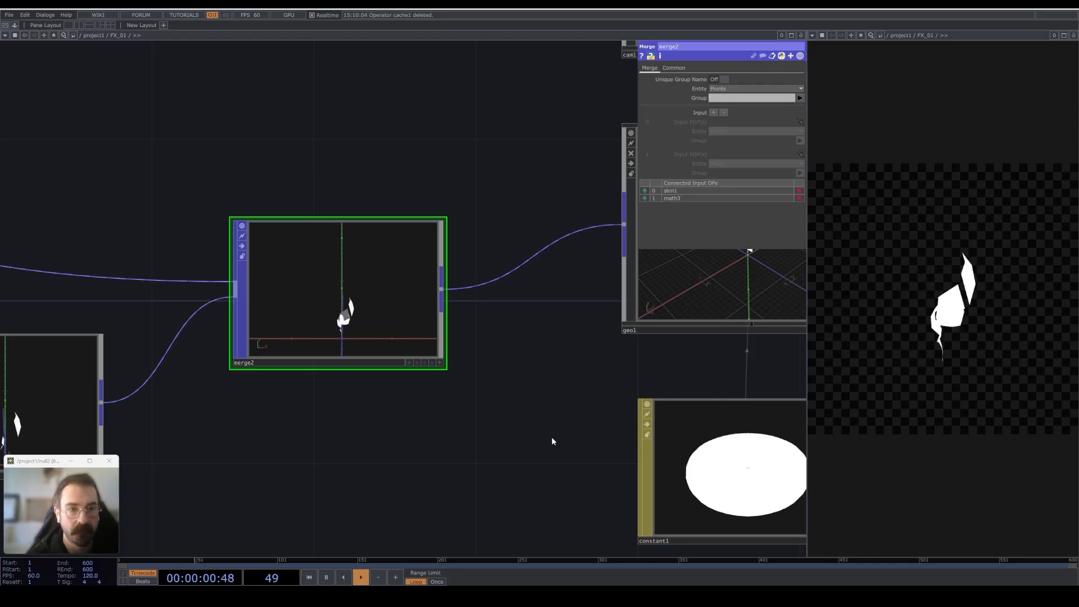
key("space")
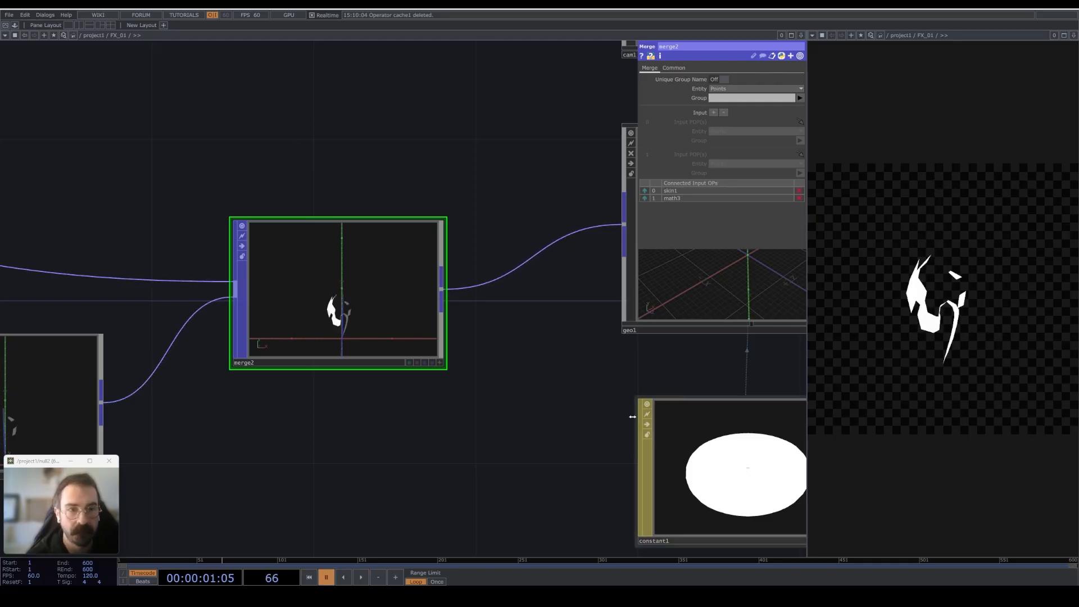
key("space")
scroll(428, 460, "down", 3)
left_click_drag(417, 462, 548, 481)
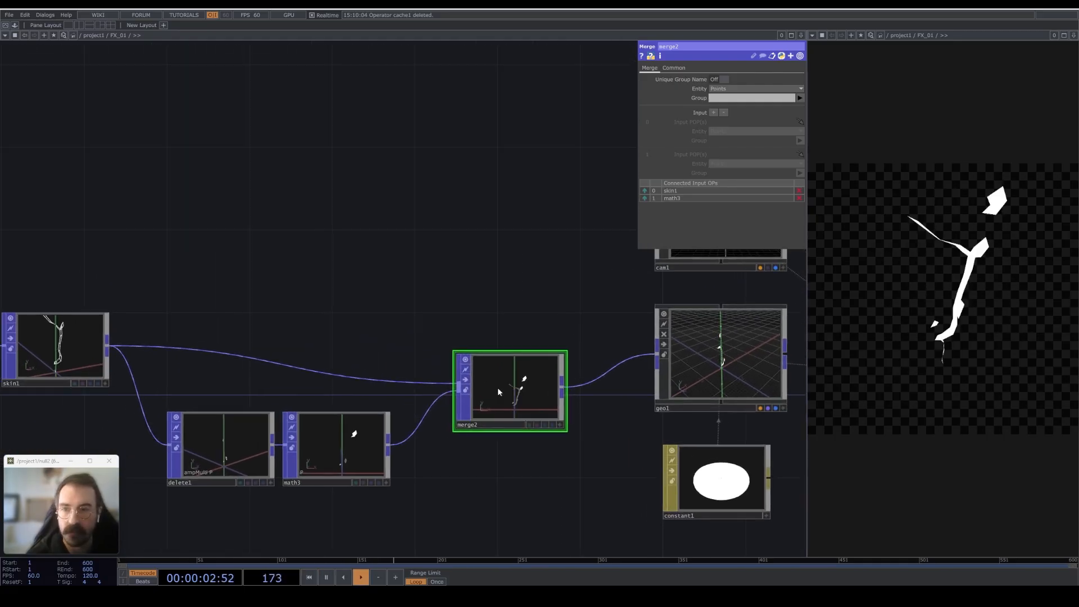
left_click_drag(497, 387, 506, 353)
Examine the whole network, from the line and noise operators through the Delete and Math branch to the final render.
left_click_drag(528, 444, 536, 443)
scroll(536, 446, "down", 3)
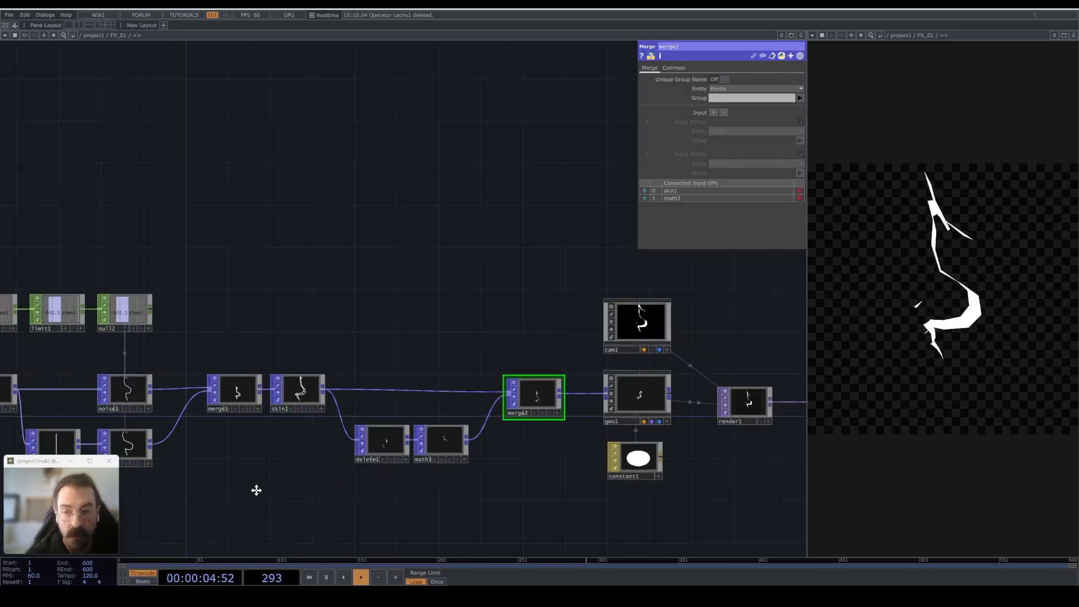
left_click_drag(256, 491, 386, 441)
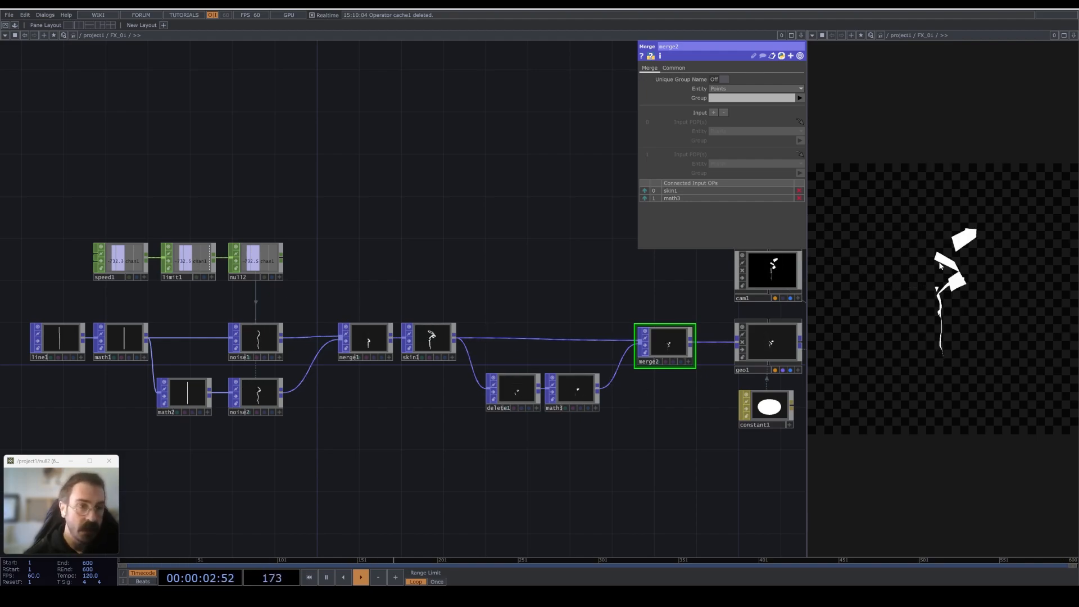
scroll(515, 394, "up", 5)
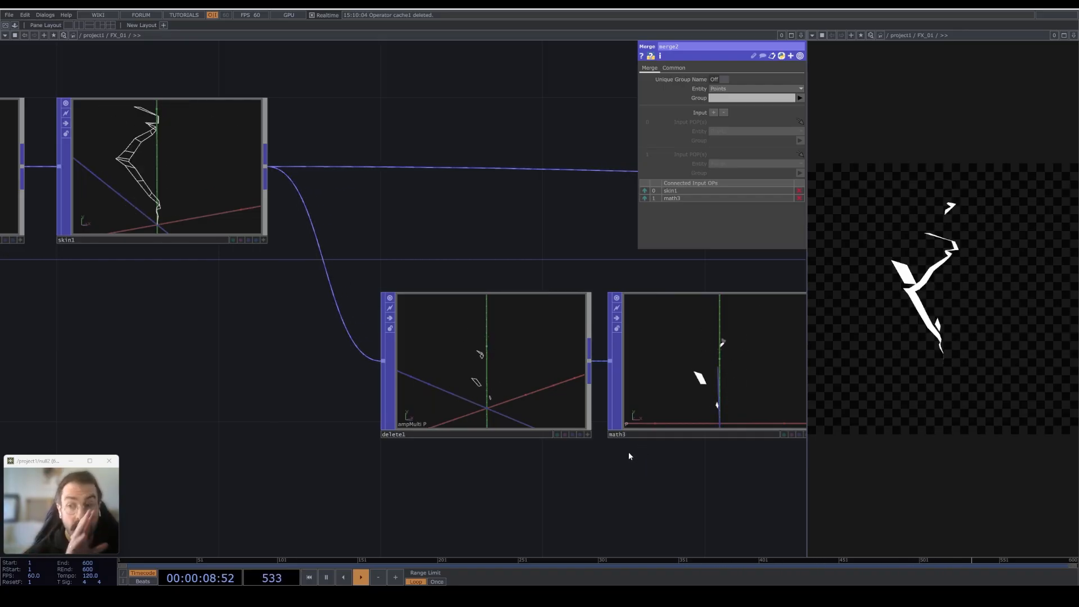
left_click_drag(646, 495, 495, 458)
scroll(513, 463, "down", 3)
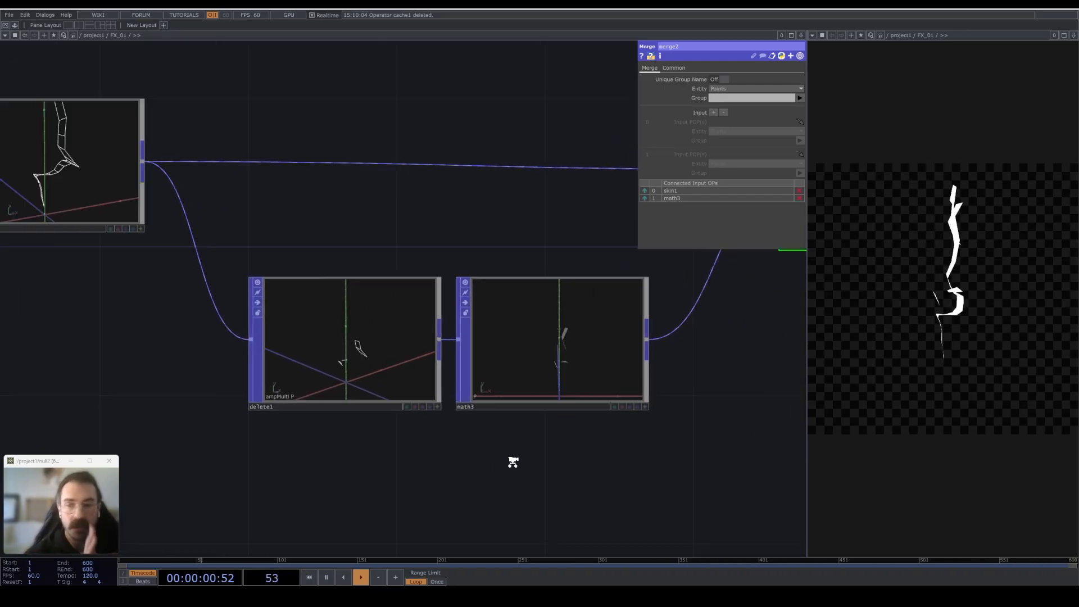
scroll(370, 469, "down", 2)
left_click_drag(652, 477, 175, 473)
scroll(384, 466, "down", 2)
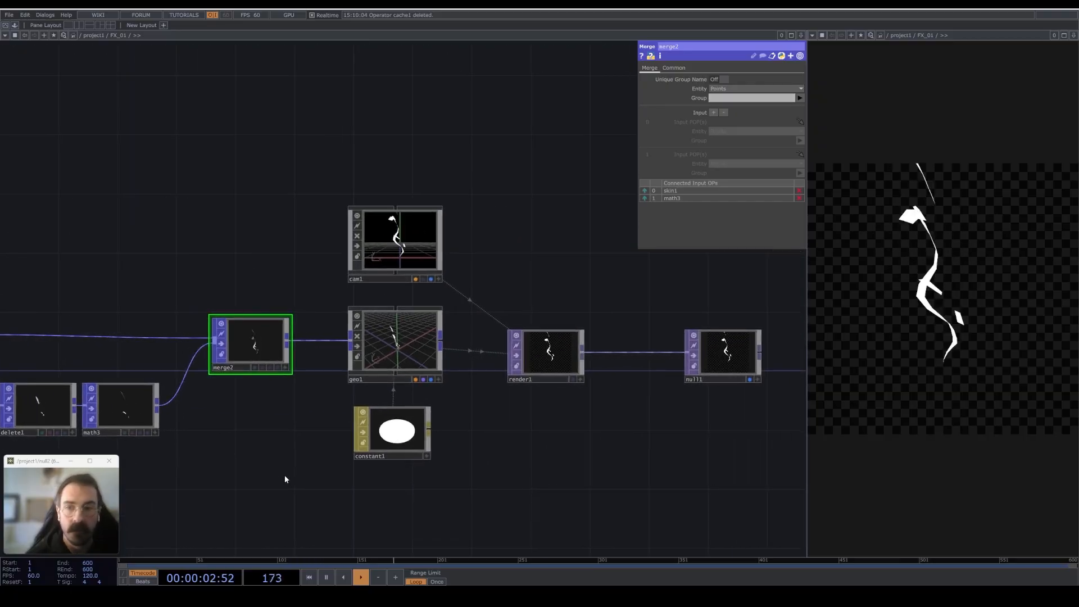
Shift the final Null TOP further along from the Render TOP to make room for post-processing operators.
left_click_drag(305, 478, 457, 452)
scroll(506, 454, "down", 3)
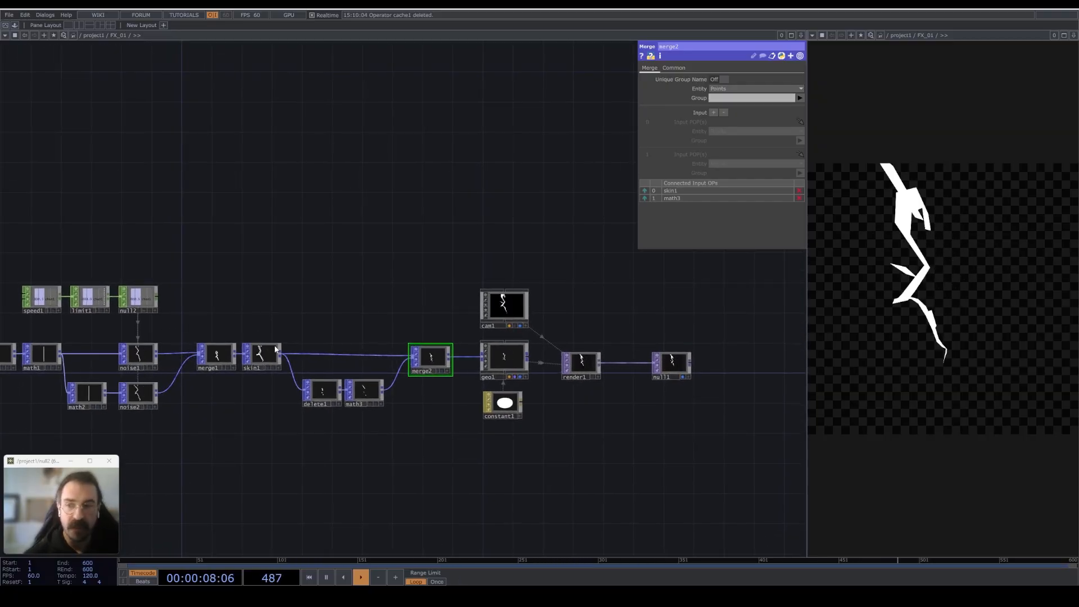
scroll(471, 366, "right", 5)
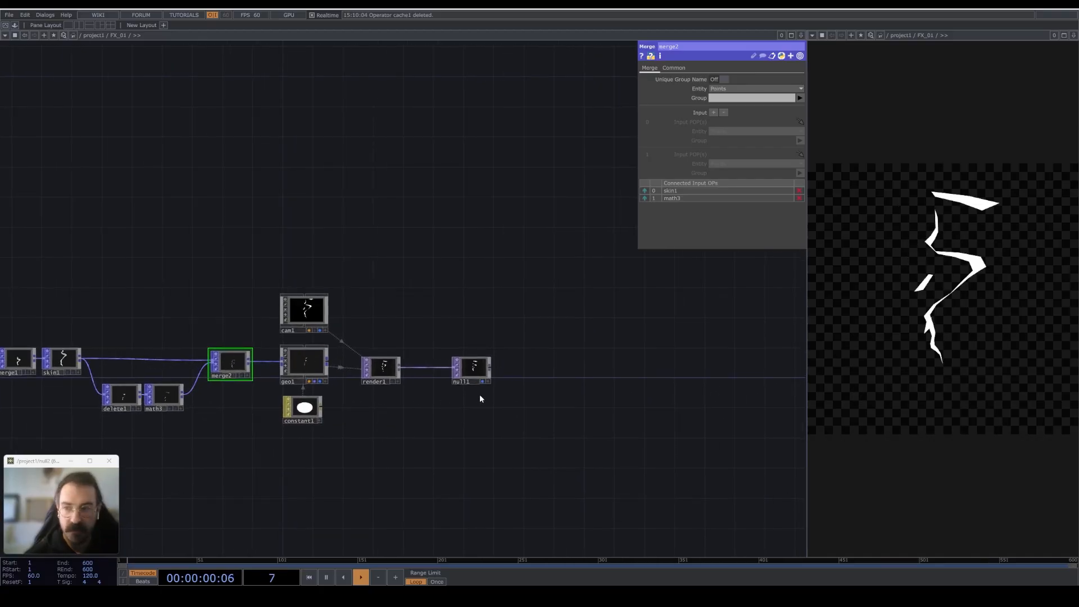
scroll(482, 398, "up", 3)
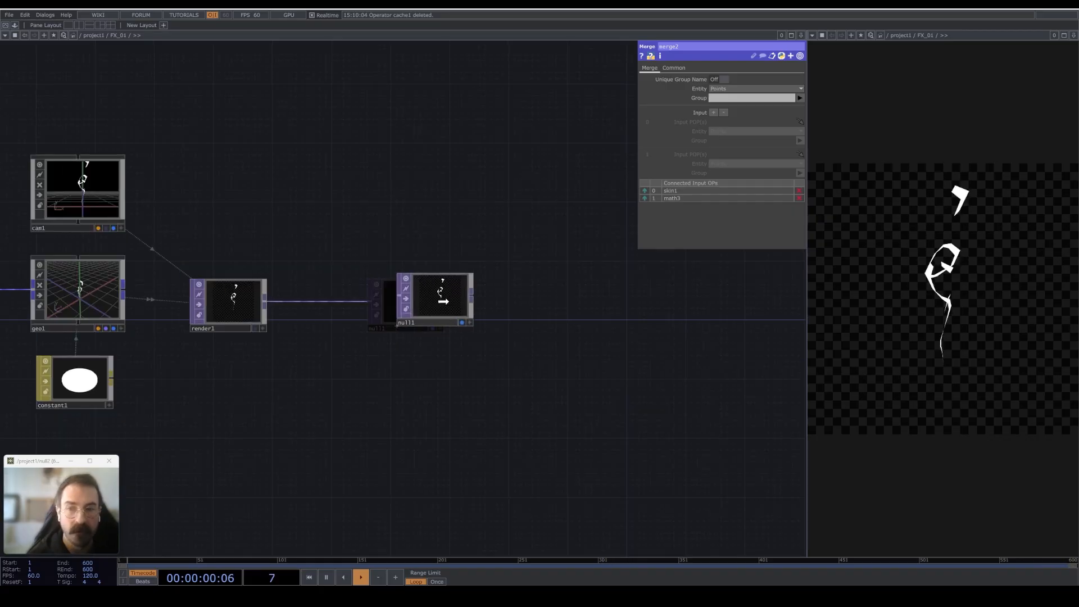
left_click_drag(443, 302, 589, 308)
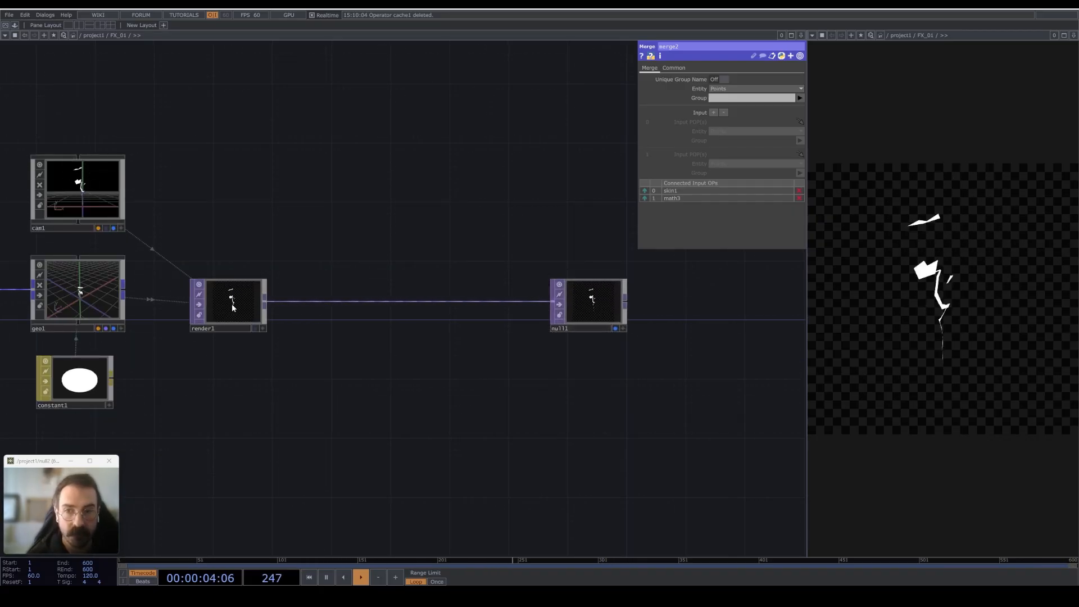
Set the Render TOP's pixel format to 32-bit float (RGBA).
scroll(231, 304, "up", 2)
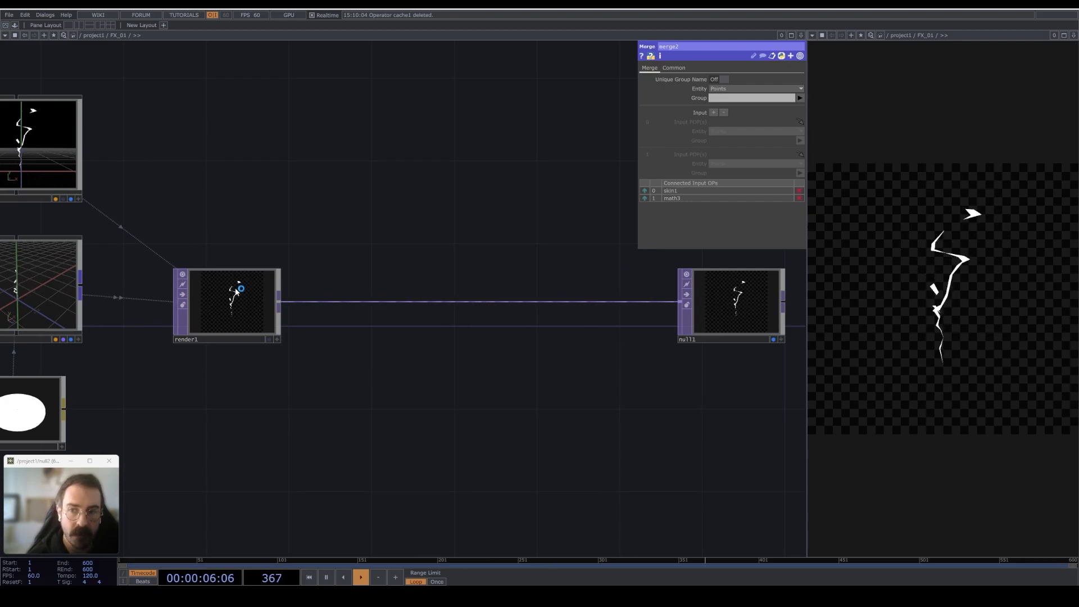
left_click(256, 310)
left_click(736, 135)
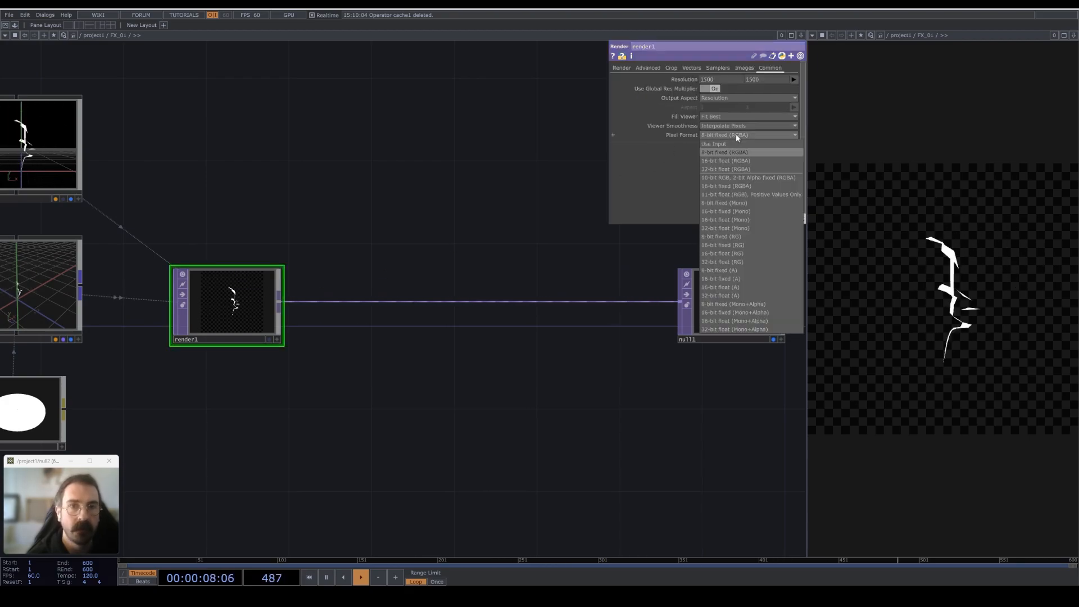
left_click(741, 169)
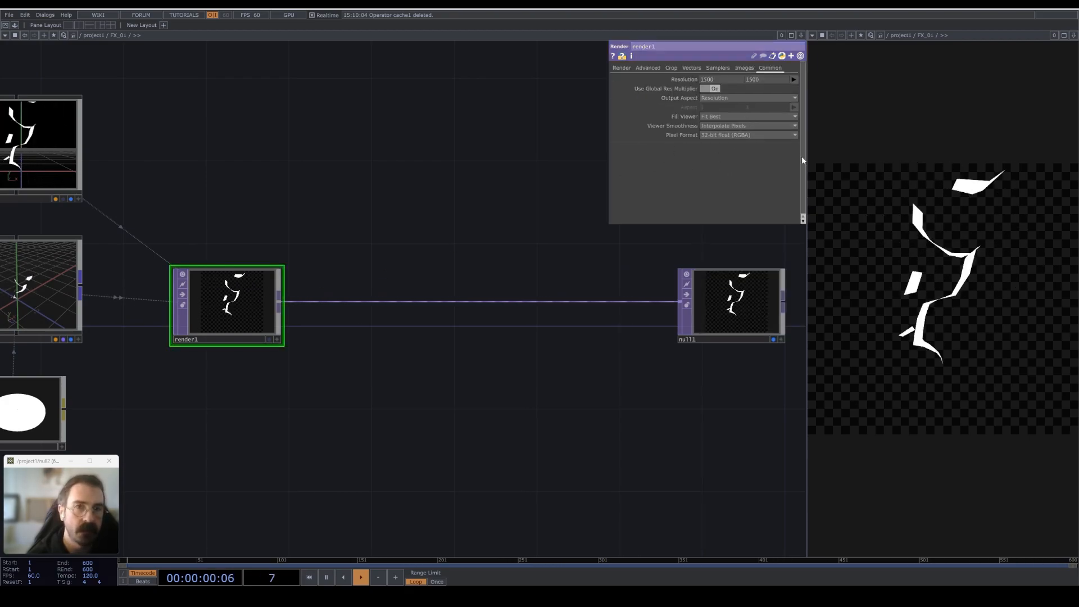
Insert a Ramp TOP between the Render and Null TOPs and set its type to Vertical.
right_click(332, 303)
left_click(357, 295)
type("re")
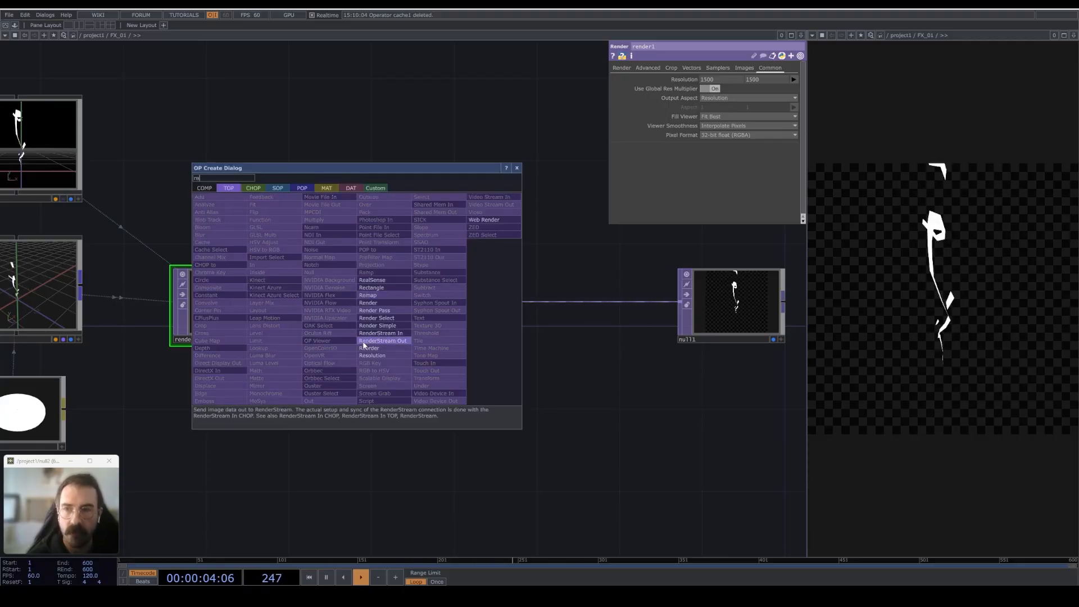
left_click(378, 275)
left_click(373, 304)
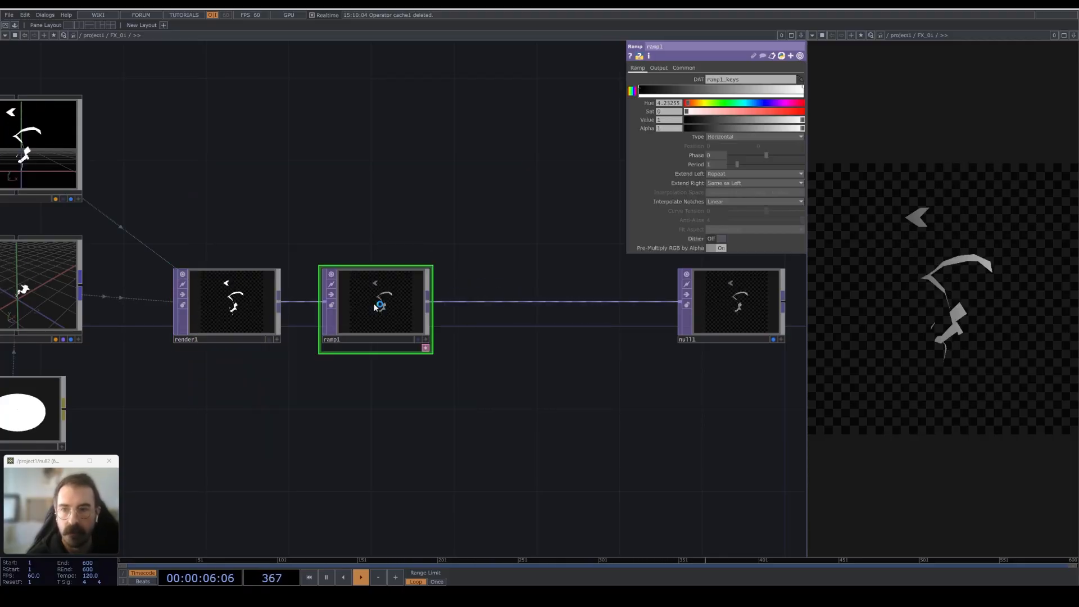
left_click_drag(374, 304, 383, 304)
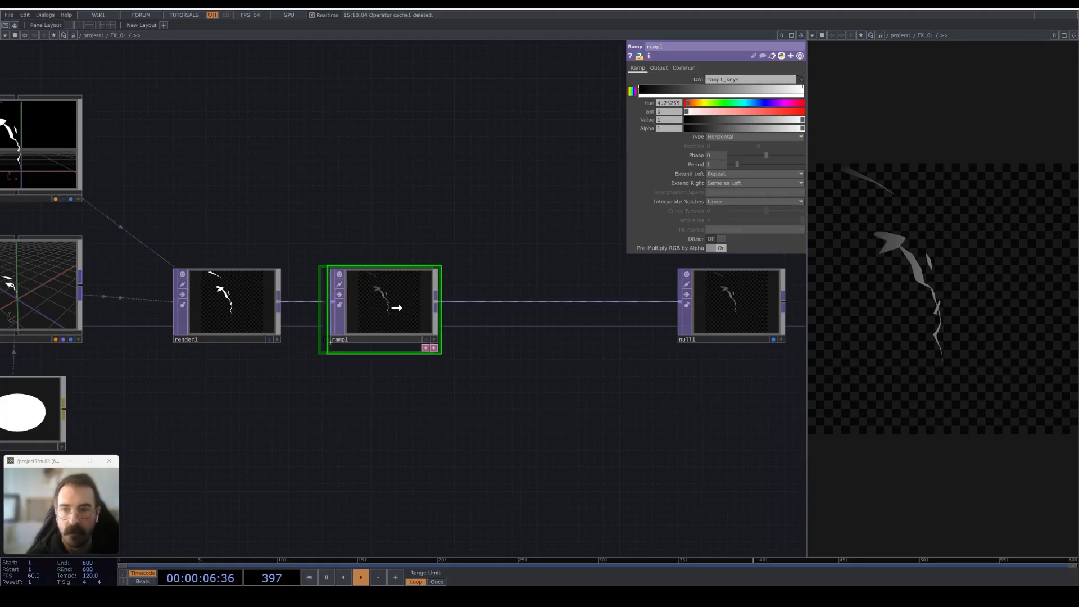
left_click(732, 136)
left_click(724, 143)
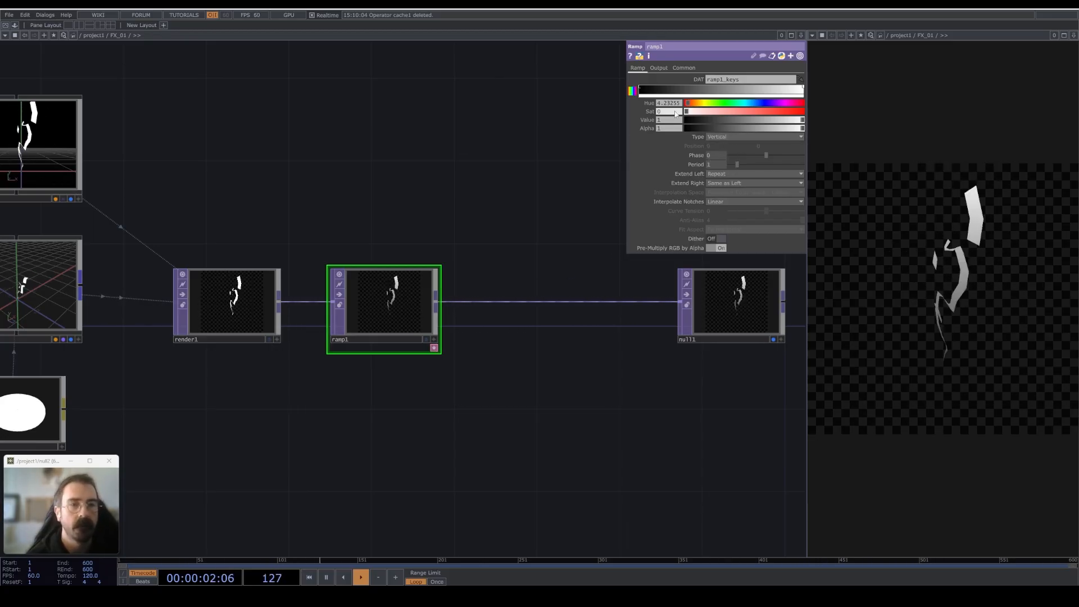
Color the ramp from a red-orange start key (hue 12, saturation 1, value 1) to a yellow end key (hue 48, saturation 0.485).
left_click(640, 89)
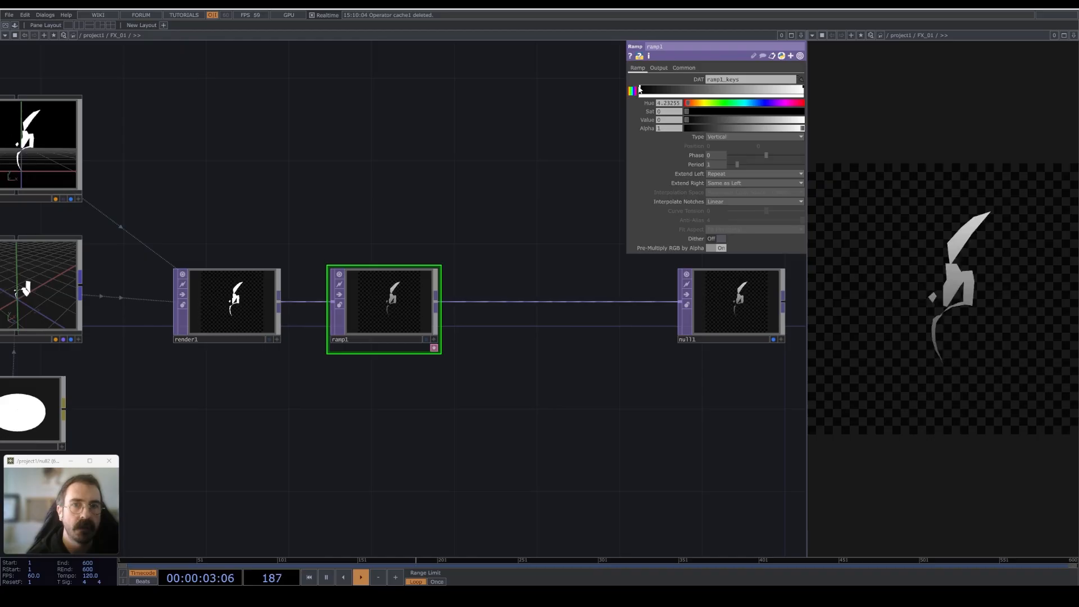
left_click(690, 105)
left_click(762, 111)
left_click(795, 120)
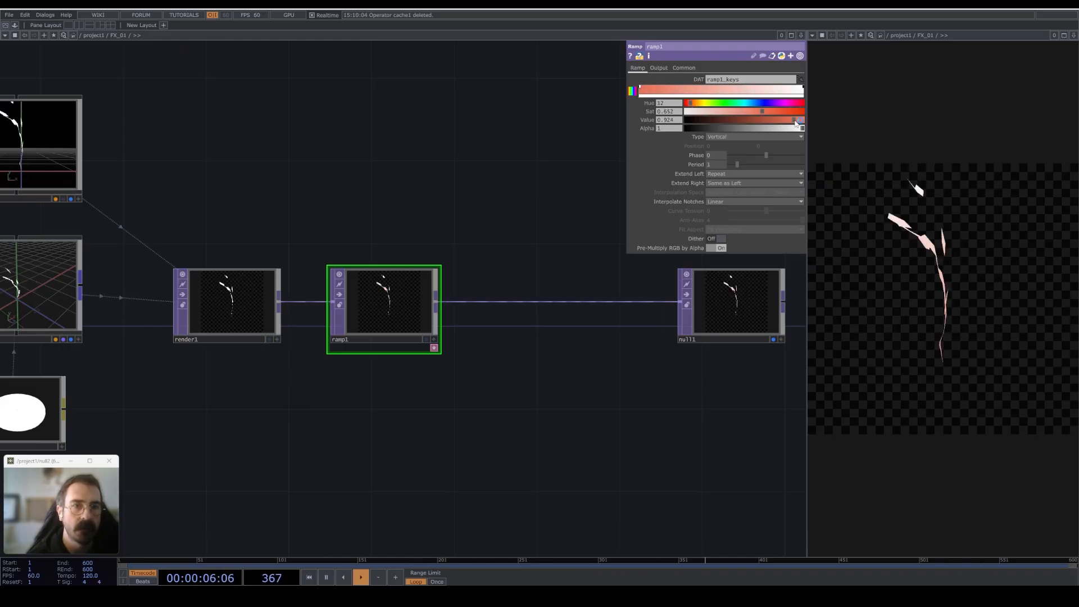
left_click(798, 119)
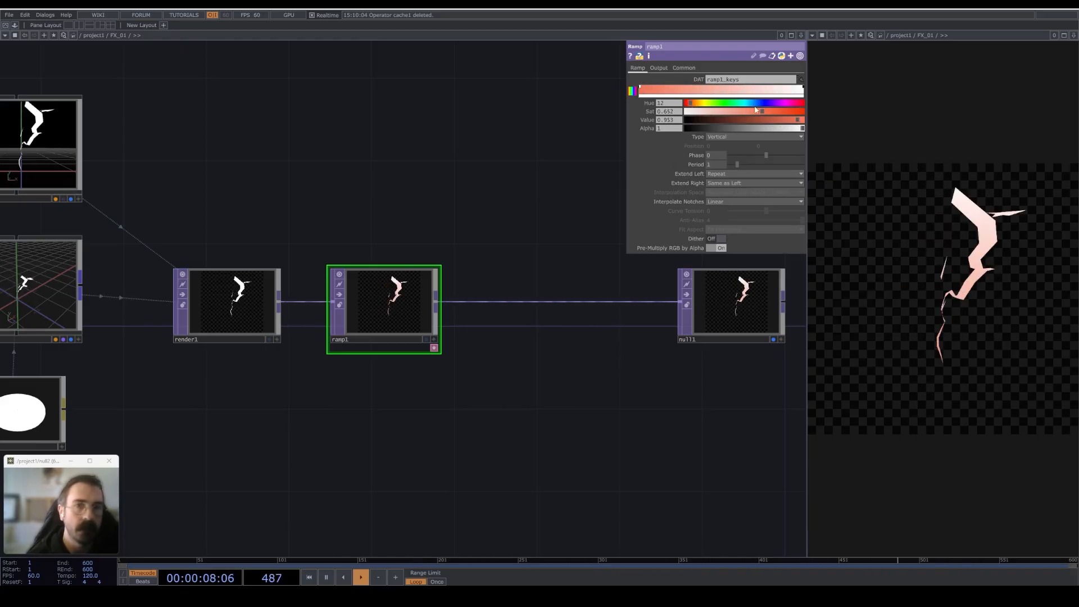
left_click_drag(764, 110, 806, 119)
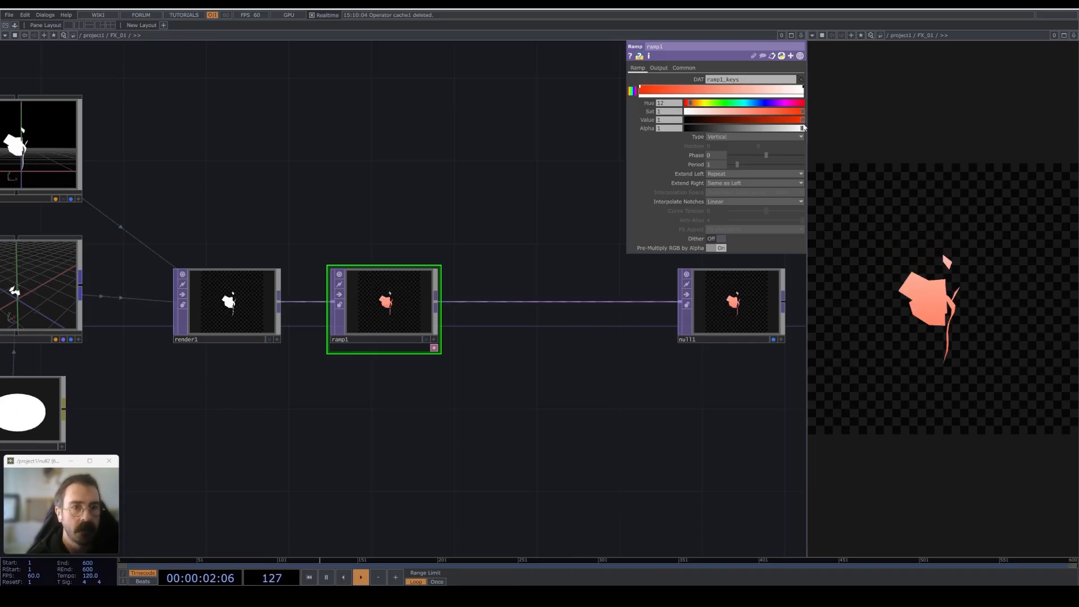
left_click(800, 88)
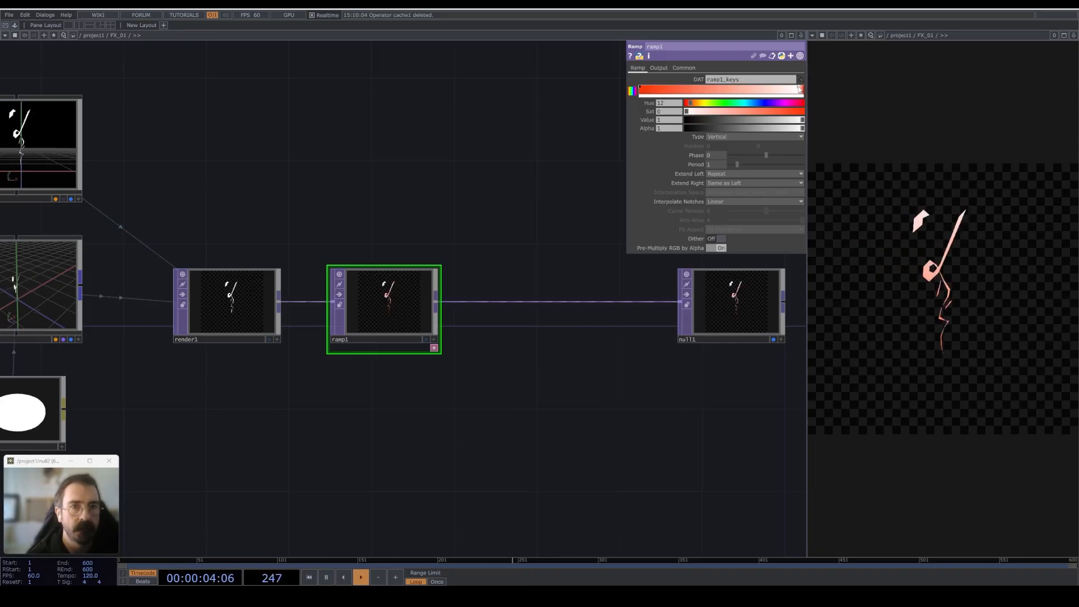
mouse_move(690, 103)
left_mouse_down()
mouse_move(759, 113)
mouse_move(743, 112)
left_mouse_up()
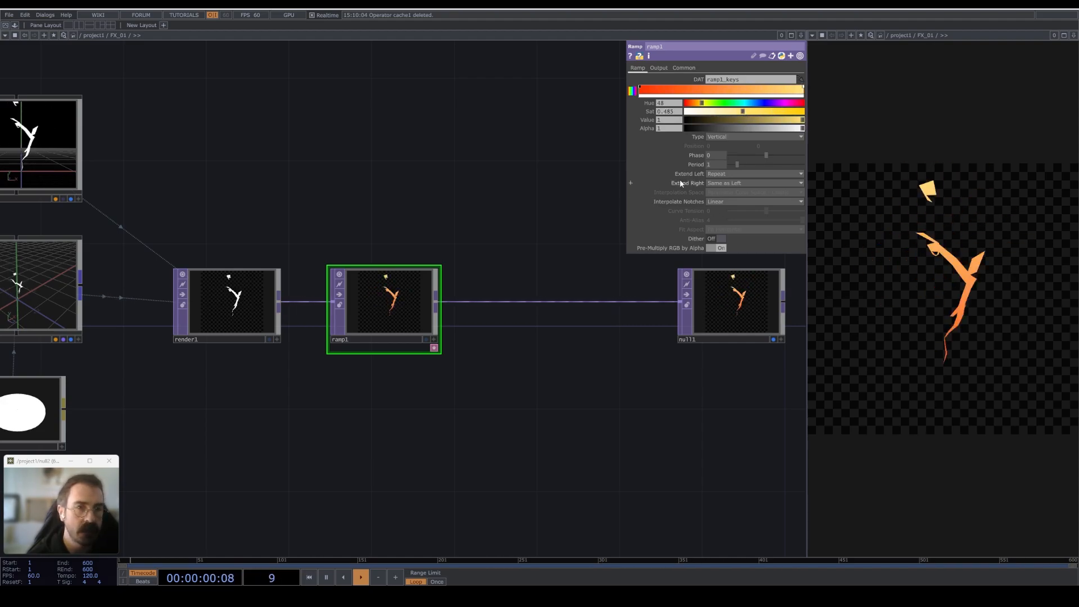
Insert an Edge TOP between the Ramp and Null TOPs.
left_click_drag(471, 271, 327, 322)
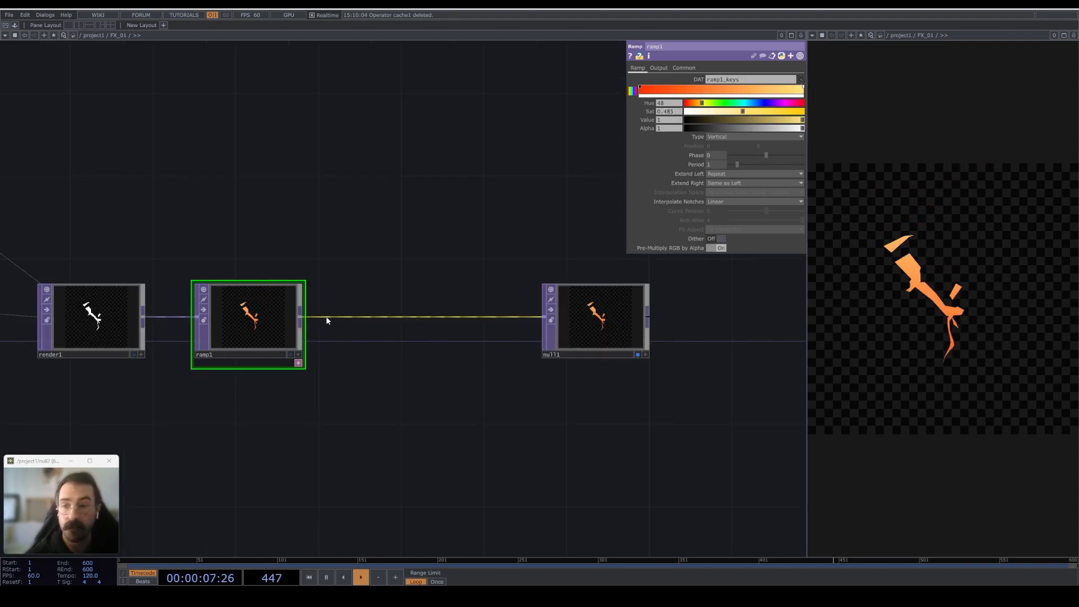
right_click(326, 318)
left_click(340, 307)
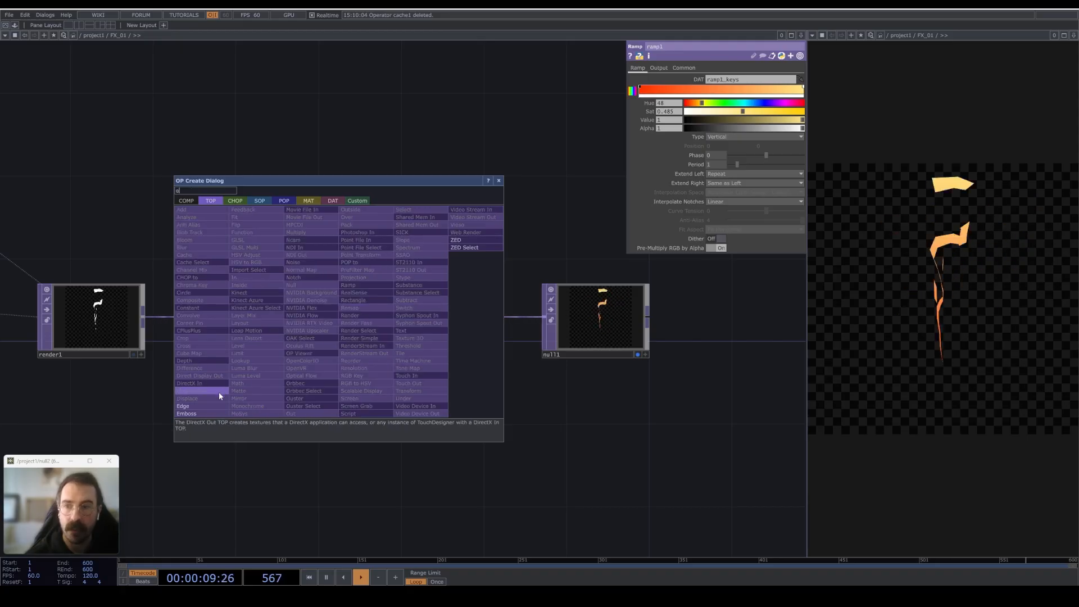
left_click(182, 406)
left_click(332, 344)
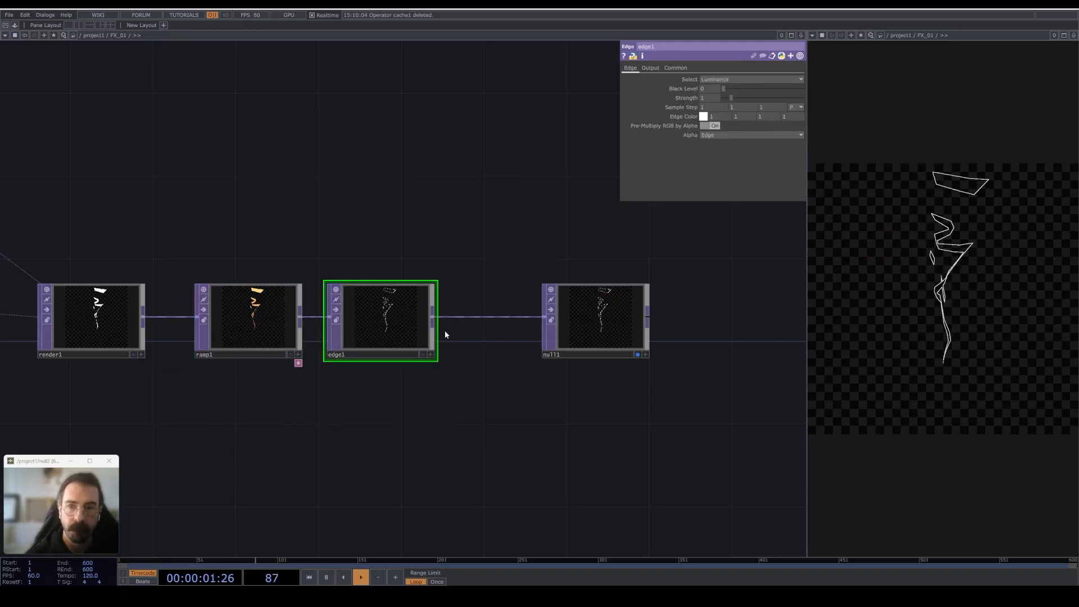
Composite the Edge TOP's outline with its input and set the edge color to bright blue with hue 196.
scroll(444, 329, "up", 5)
left_click(651, 68)
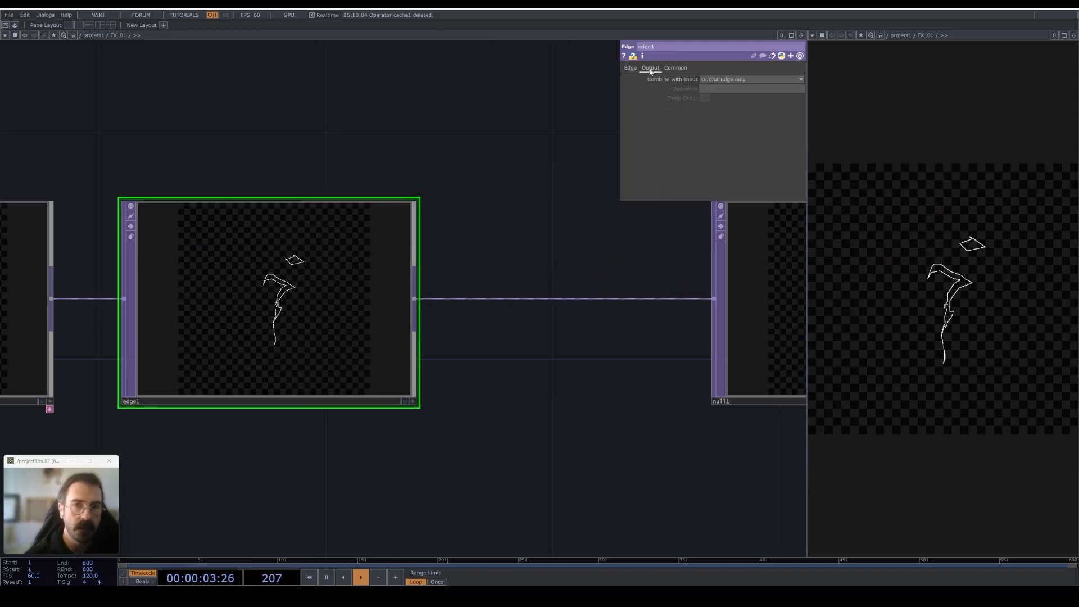
left_click(717, 80)
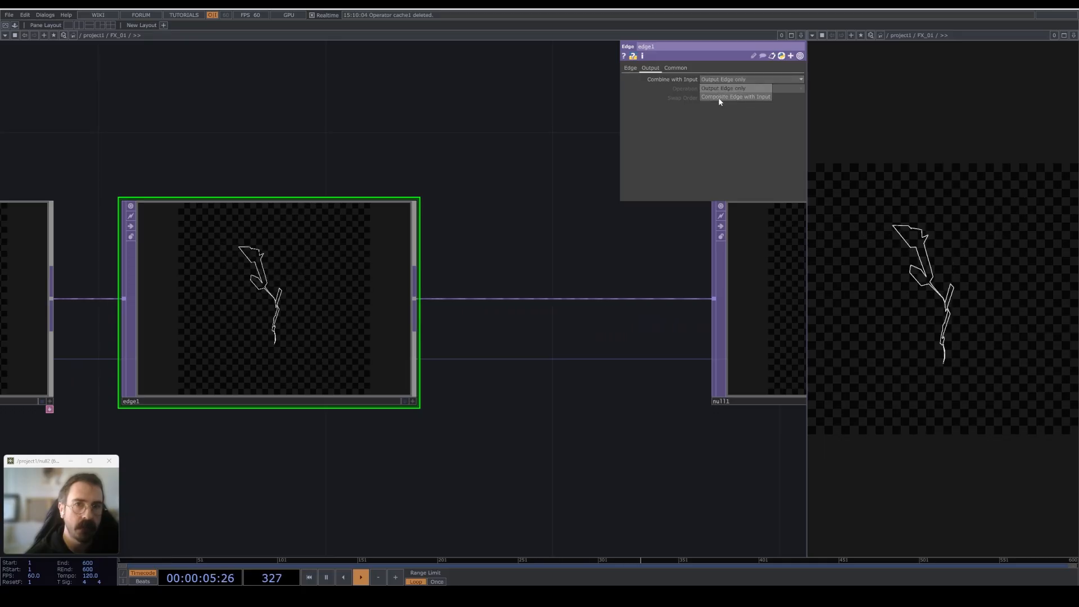
left_click(743, 97)
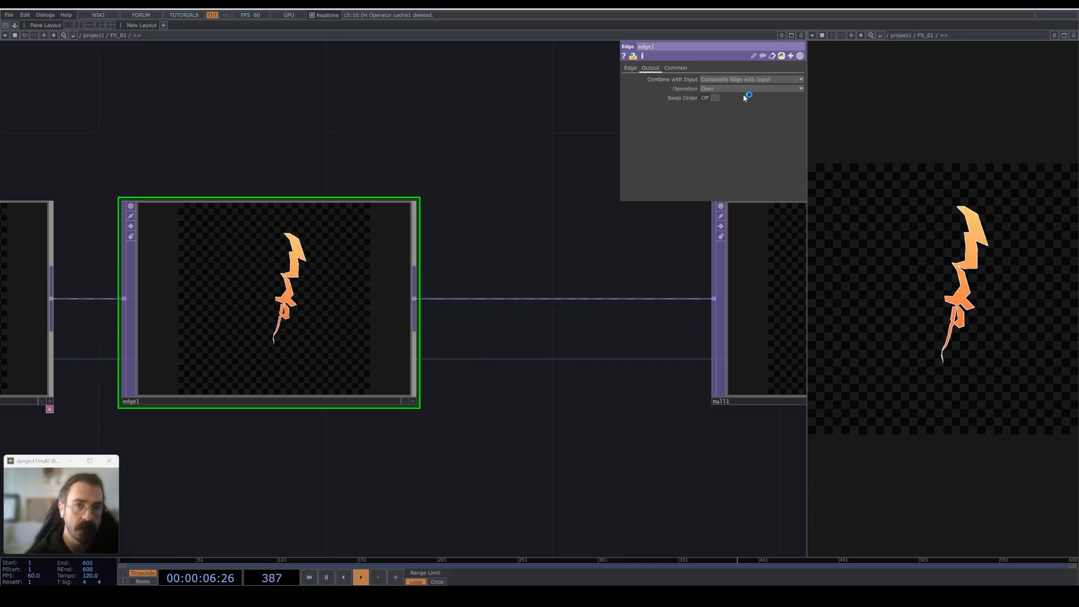
left_click(631, 68)
left_click(703, 117)
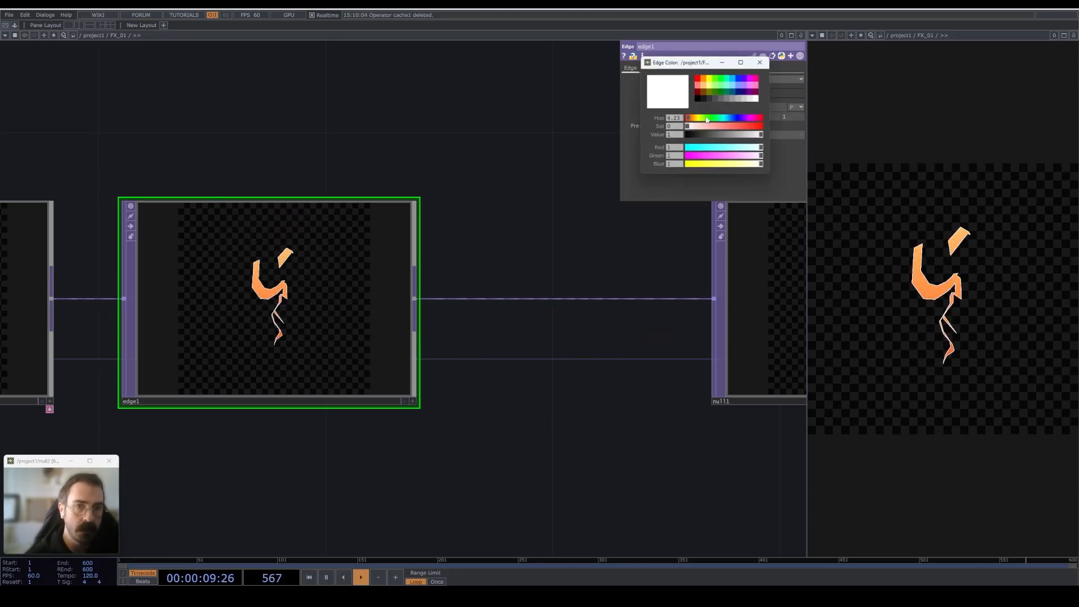
left_click(728, 87)
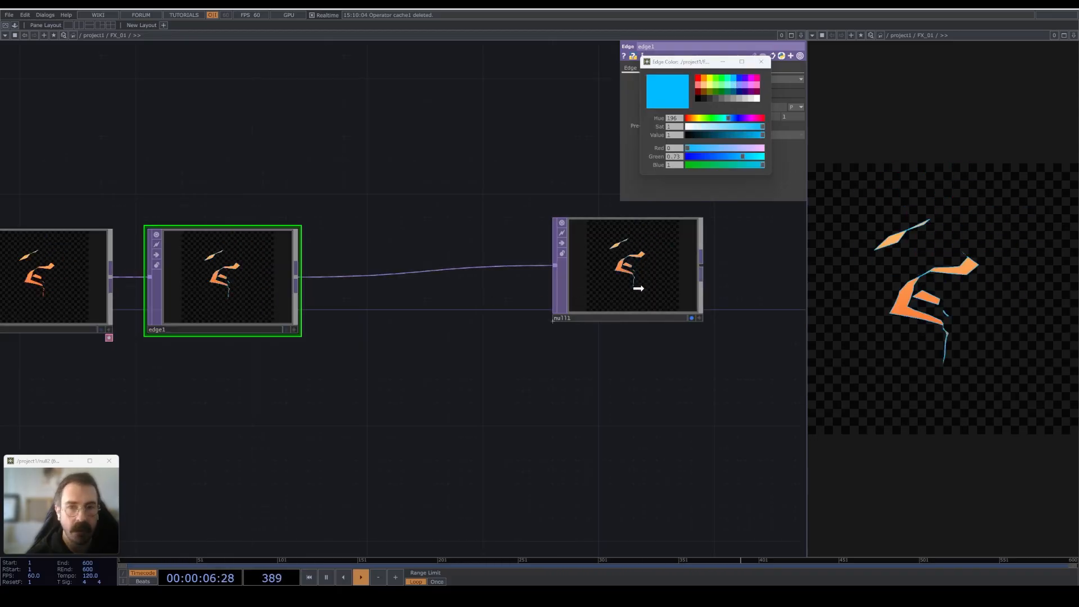
Insert a Transform TOP between the Edge and Null TOPs.
right_click(345, 277)
left_click(366, 265)
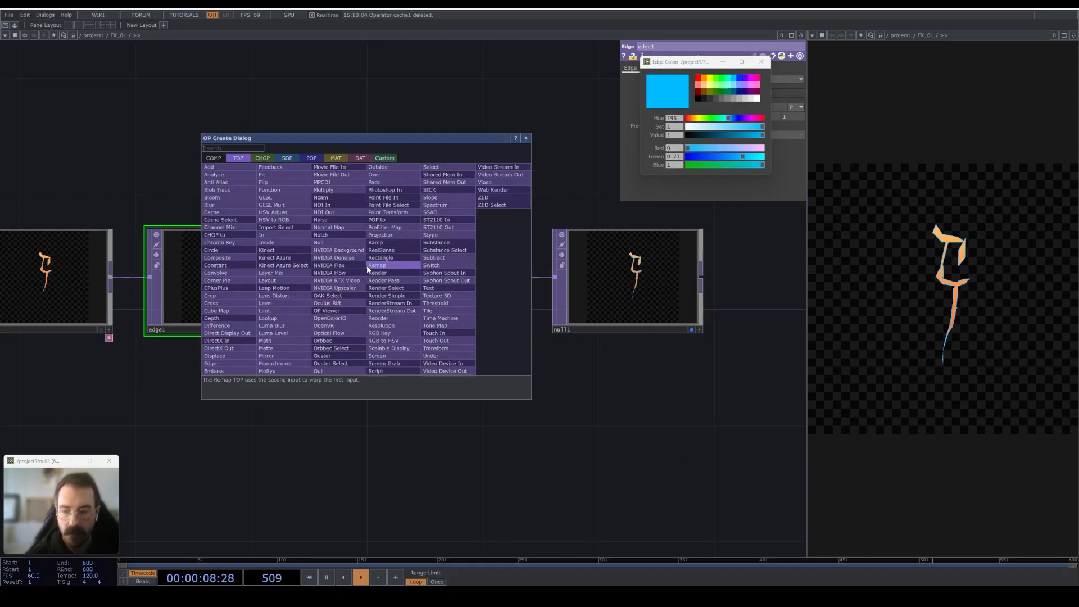
type("t")
left_click(444, 348)
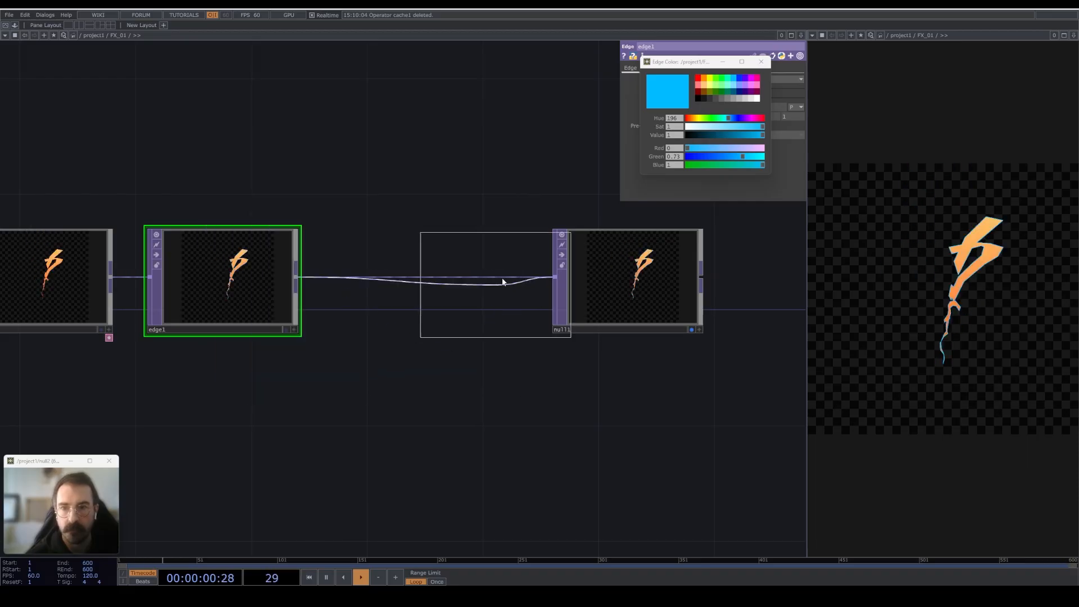
left_click(441, 281)
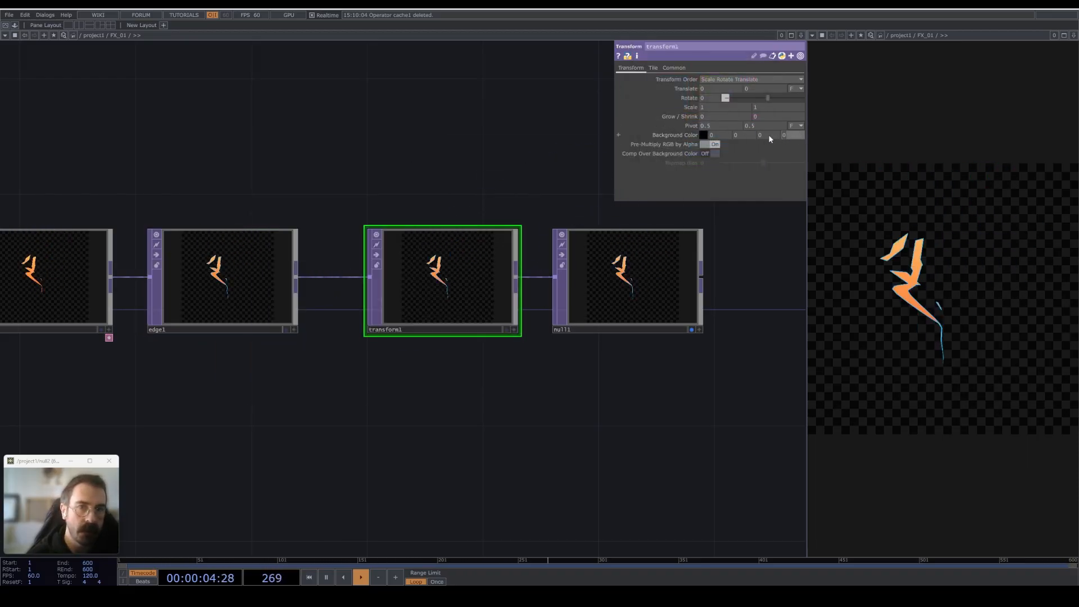
Turn on Comp Over Background Color in the Transform TOP and choose a dark blue background with value 0.5.
left_click(715, 153)
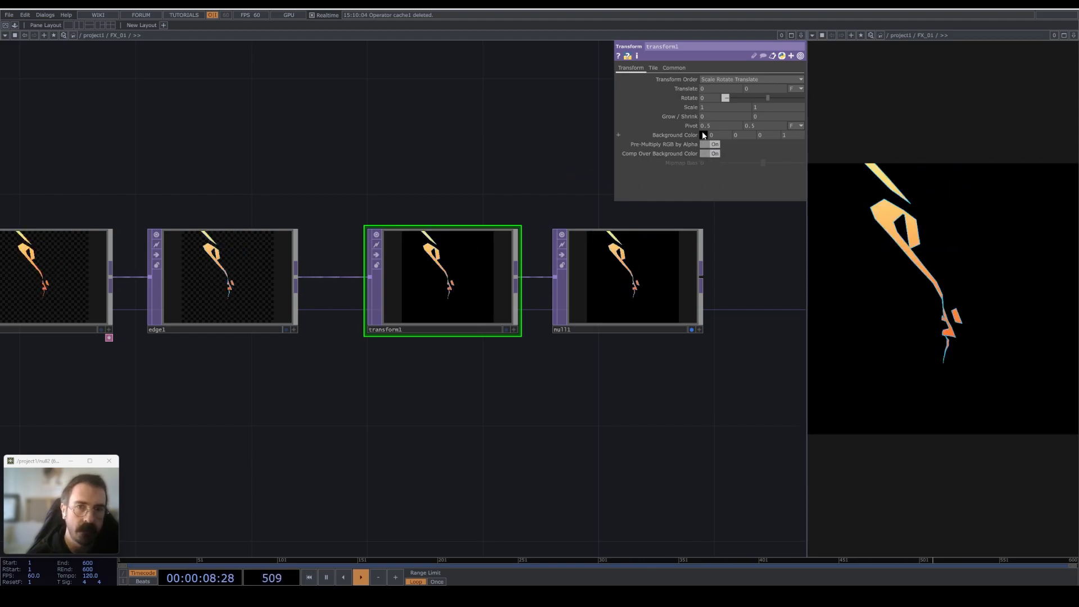
left_click(703, 136)
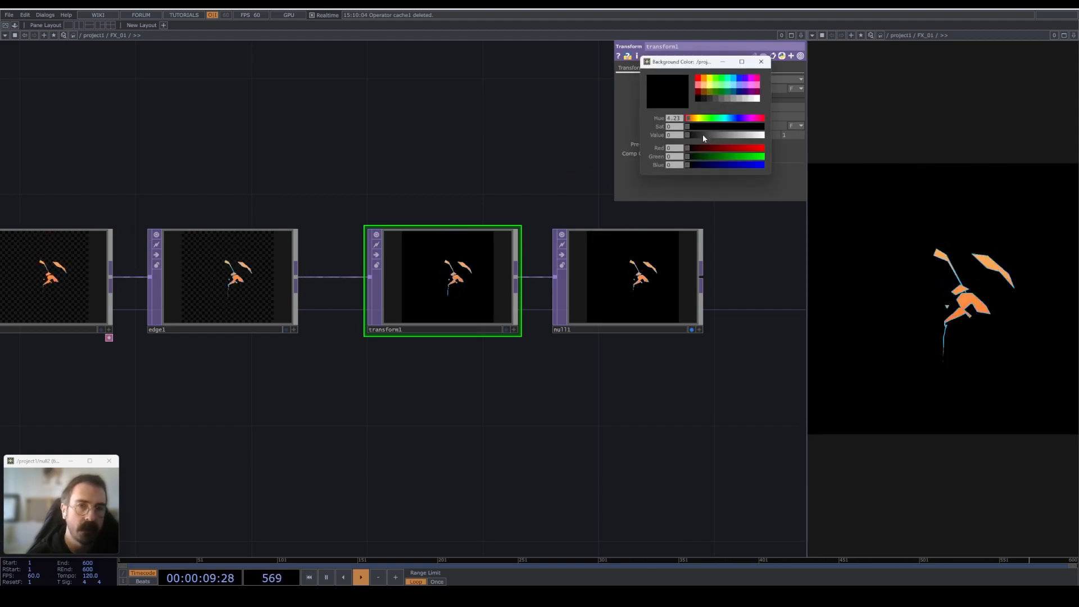
left_click(734, 87)
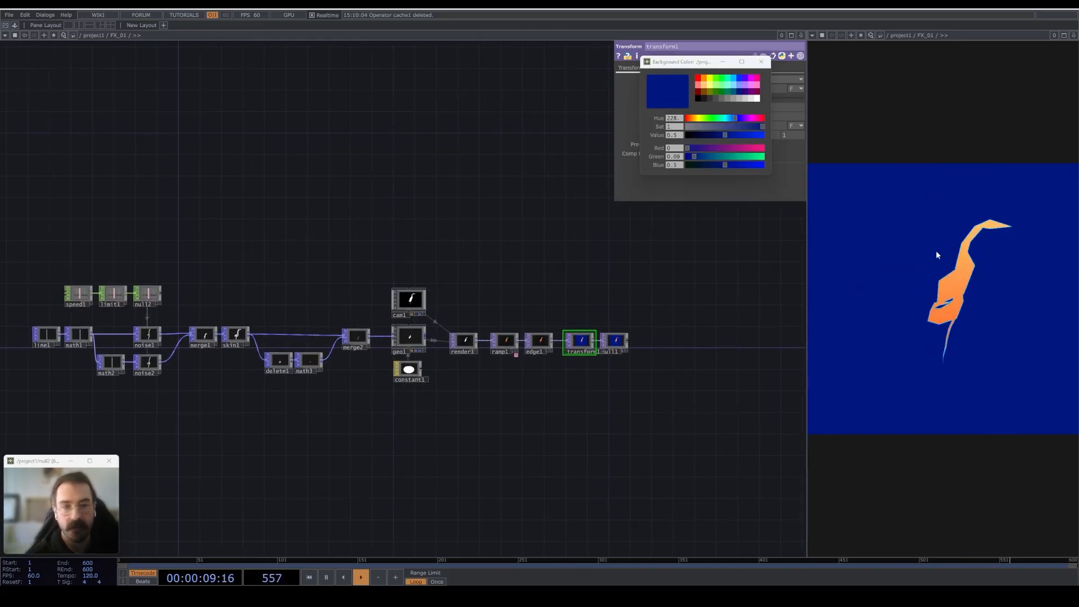
Review FX_01's post-render color chain, and examine the edge and chroma-key branches that follow the Render TOP in MH_02.
scroll(583, 340, "up", 5)
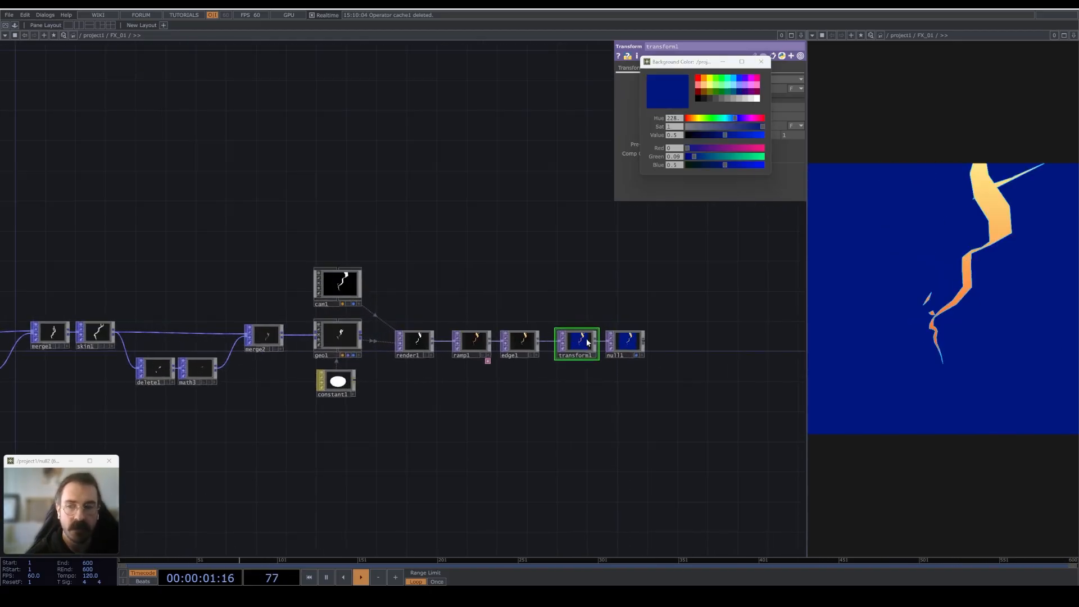
scroll(587, 339, "up", 2)
left_click(464, 342)
left_click_drag(448, 415, 545, 410)
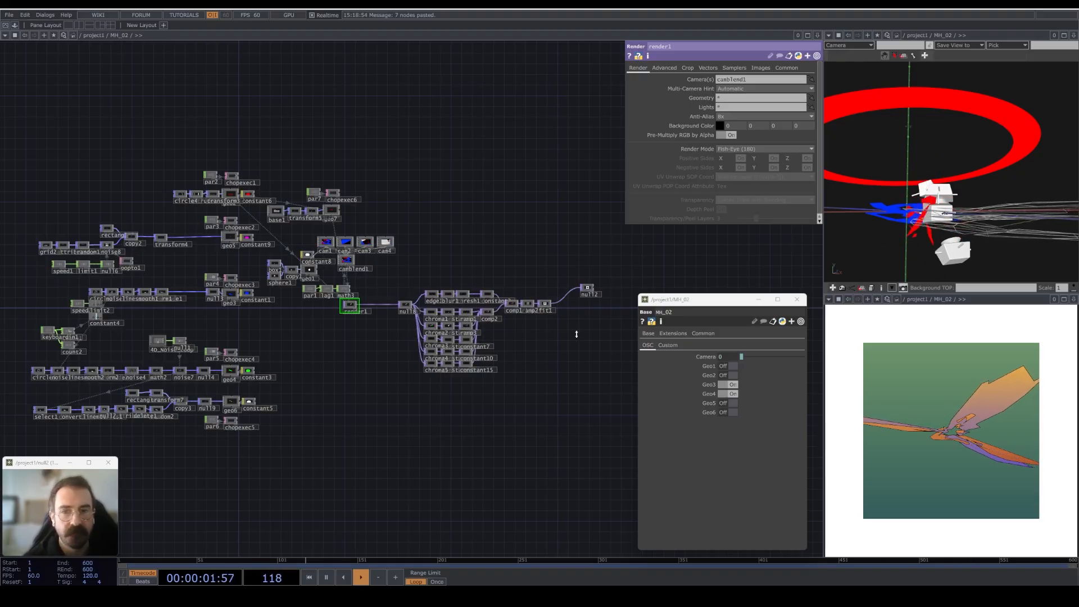
scroll(590, 319, "up", 8)
left_click_drag(548, 319, 639, 332)
scroll(421, 353, "up", 1)
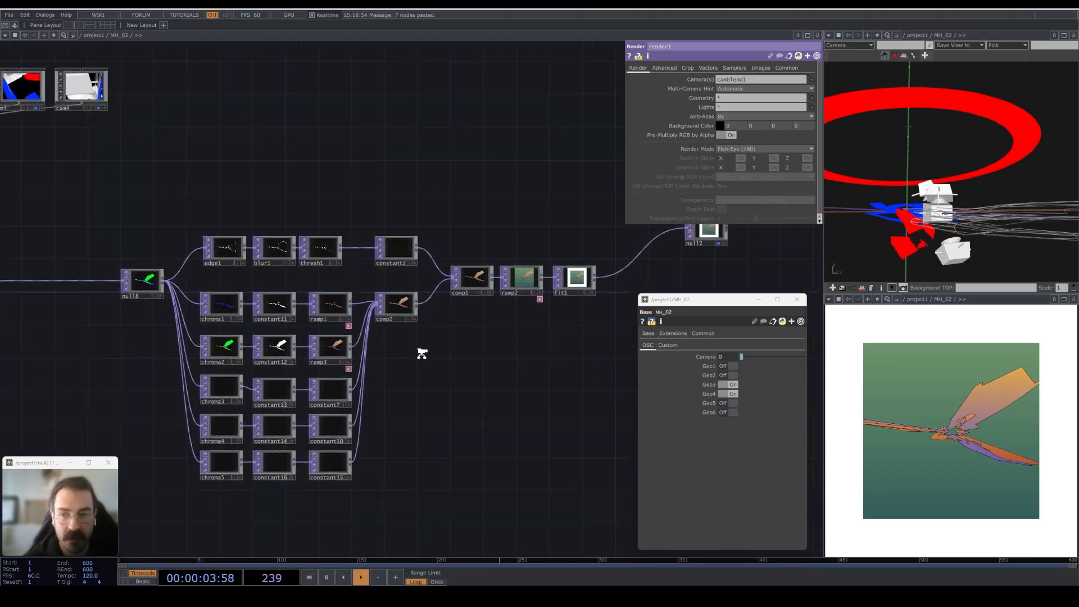
scroll(422, 353, "up", 4)
left_click_drag(446, 350, 632, 291)
scroll(598, 306, "down", 3)
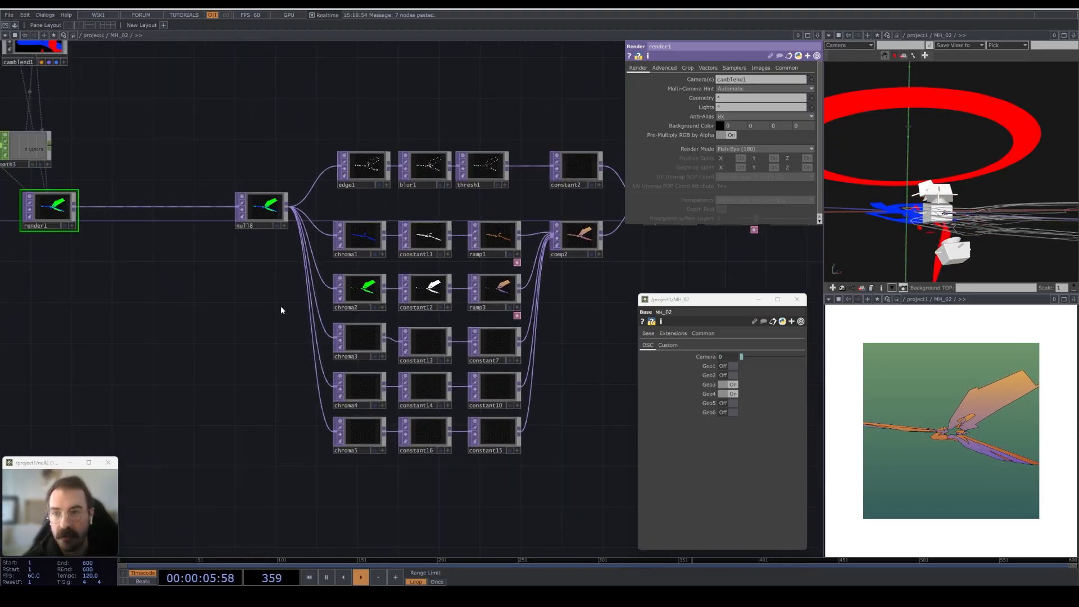
Turn on Geo5 and Geo6 for MH_02 while checking the colored shapes in the Render TOP.
left_click_drag(191, 310, 447, 421)
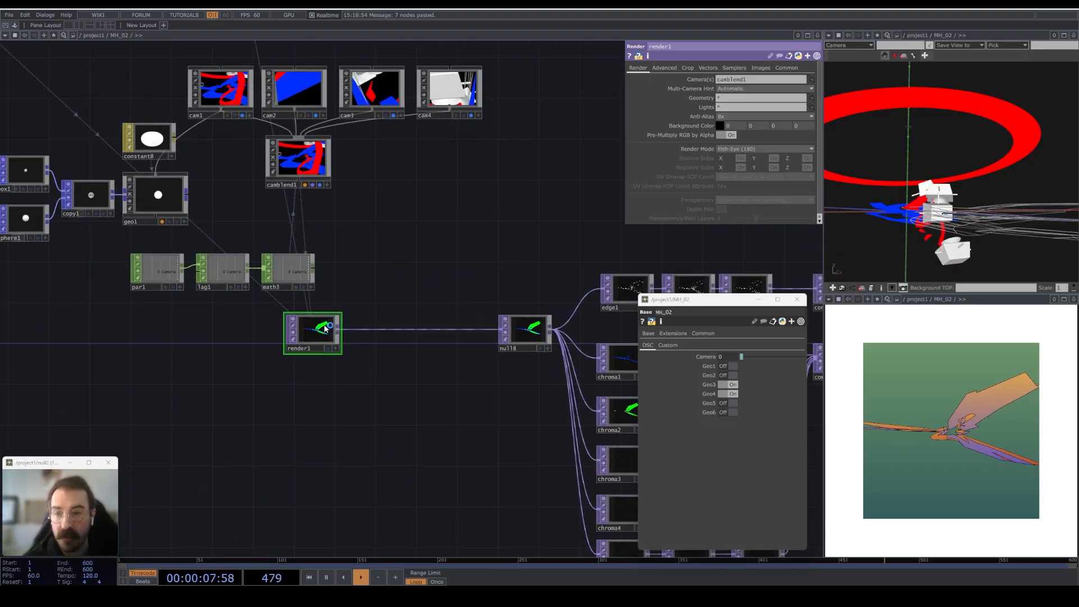
scroll(314, 342, "up", 10)
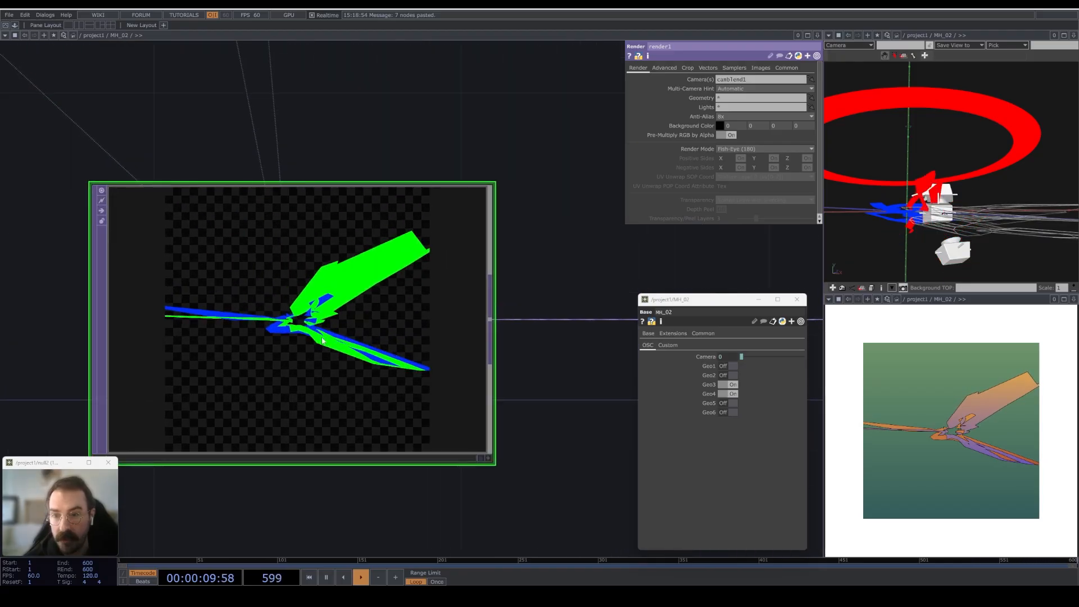
left_click(733, 403)
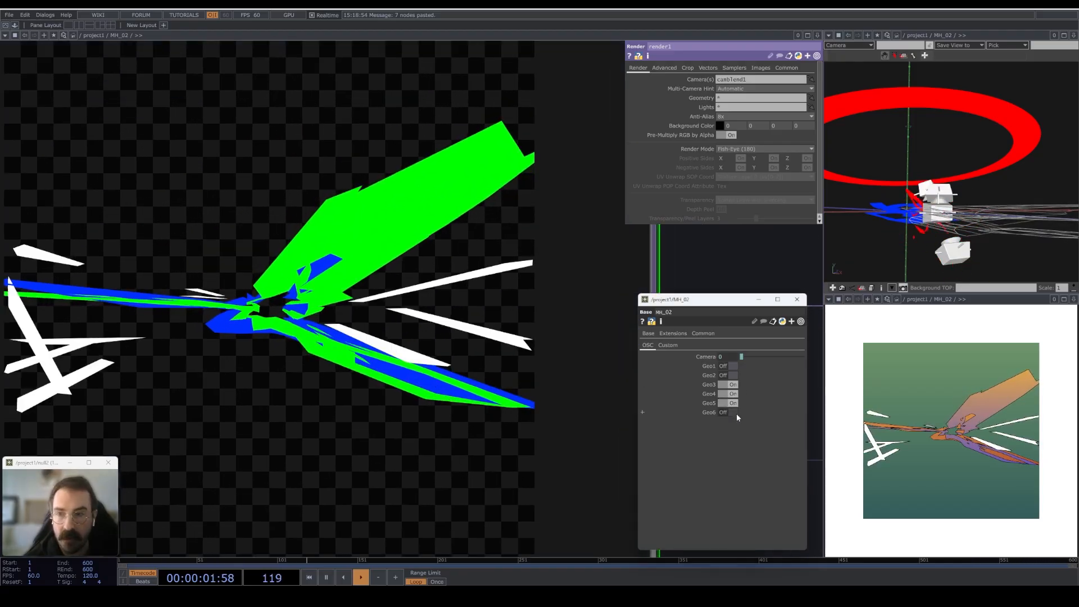
left_click(732, 411)
Examine how the chroma-key branches isolate each color and recombine in the Composite, Ramp and Fit TOPs.
scroll(482, 417, "down", 10)
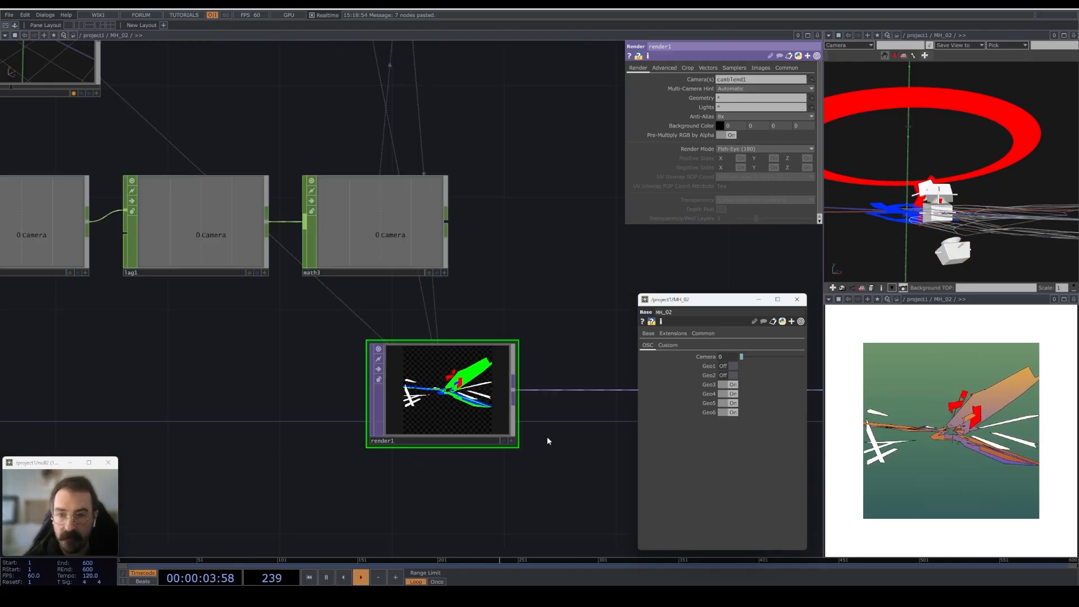
left_click_drag(549, 440, 133, 247)
left_click_drag(507, 420, 98, 252)
scroll(276, 263, "down", 3)
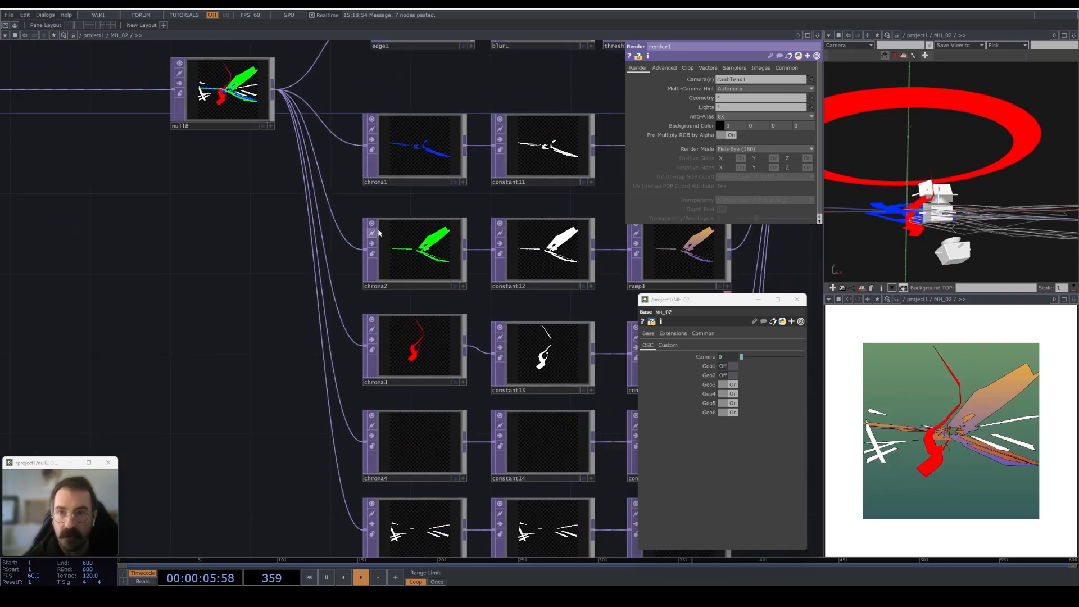
left_click_drag(269, 400, 87, 316)
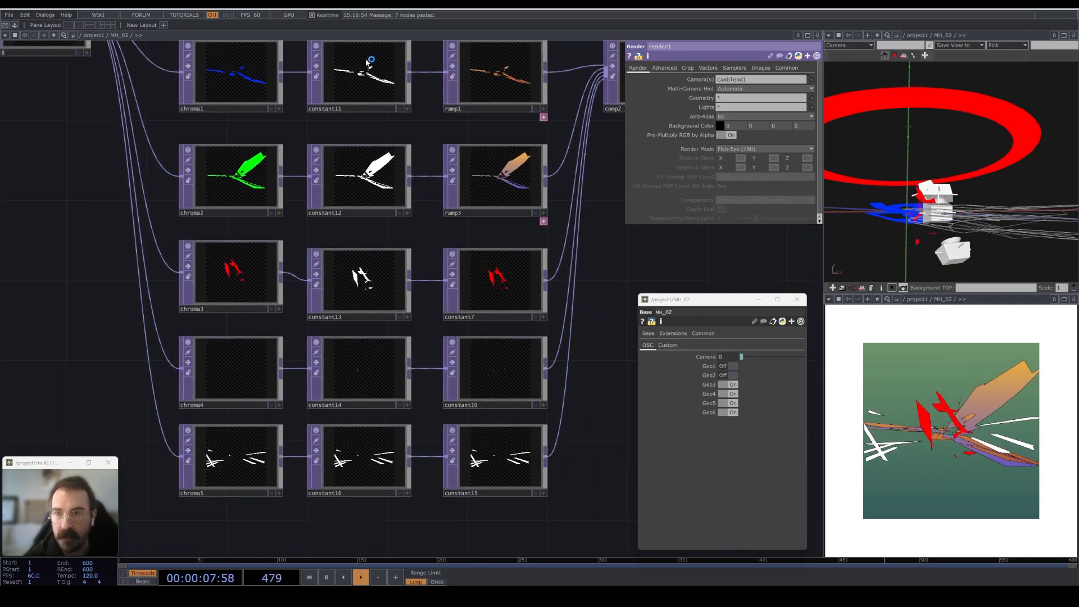
left_click_drag(572, 263, 286, 474)
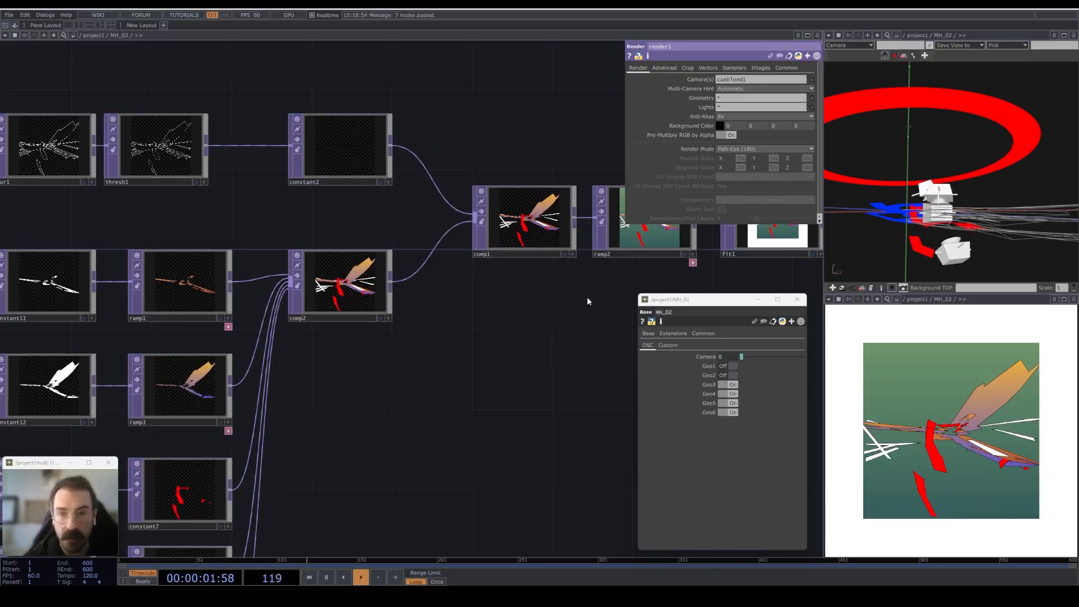
left_click_drag(587, 302, 506, 334)
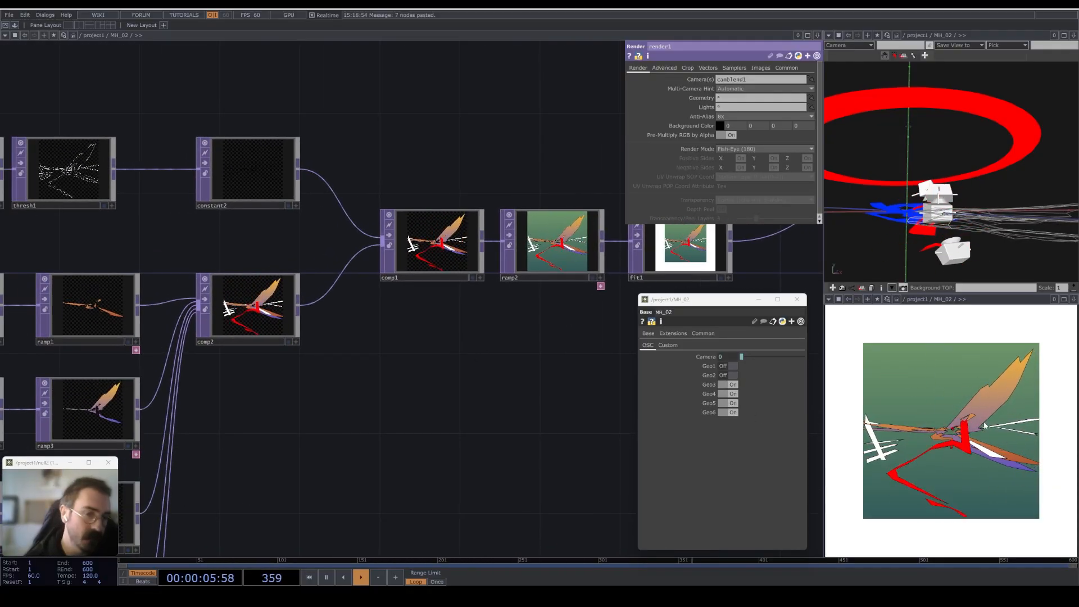
Return to MH_02's camera and geometry setup and turn off Geo6.
scroll(428, 416, "down", 5)
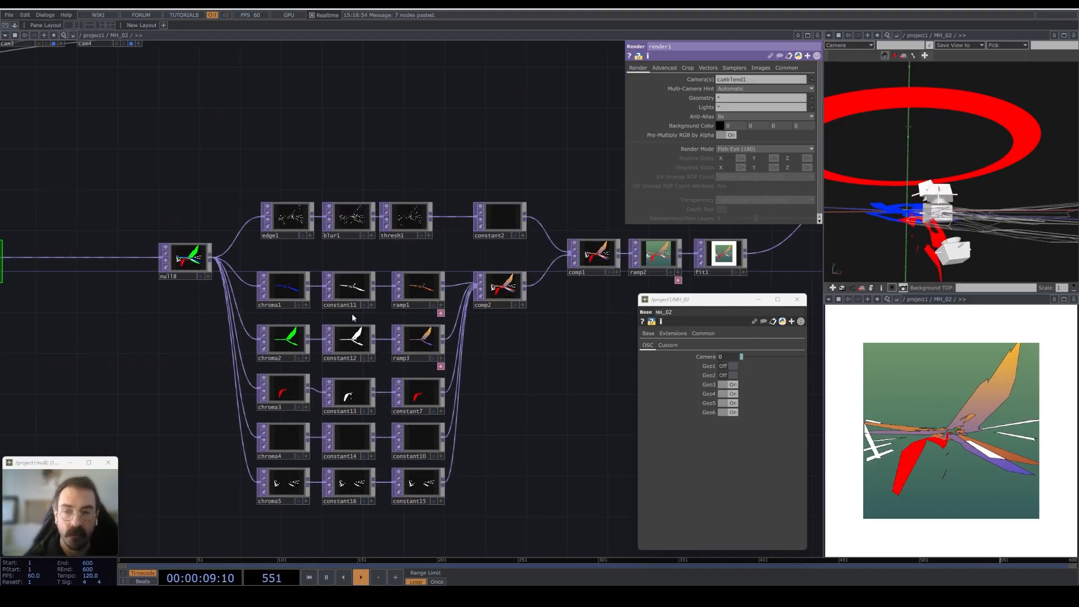
left_click_drag(191, 355, 590, 339)
left_click_drag(423, 364, 445, 430)
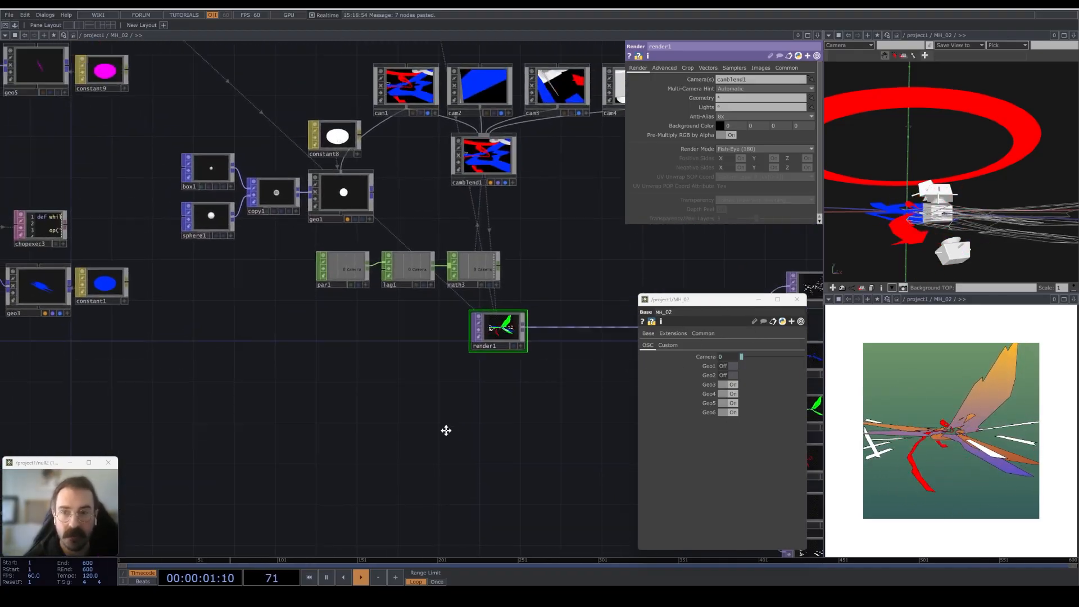
left_click_drag(523, 220, 410, 349)
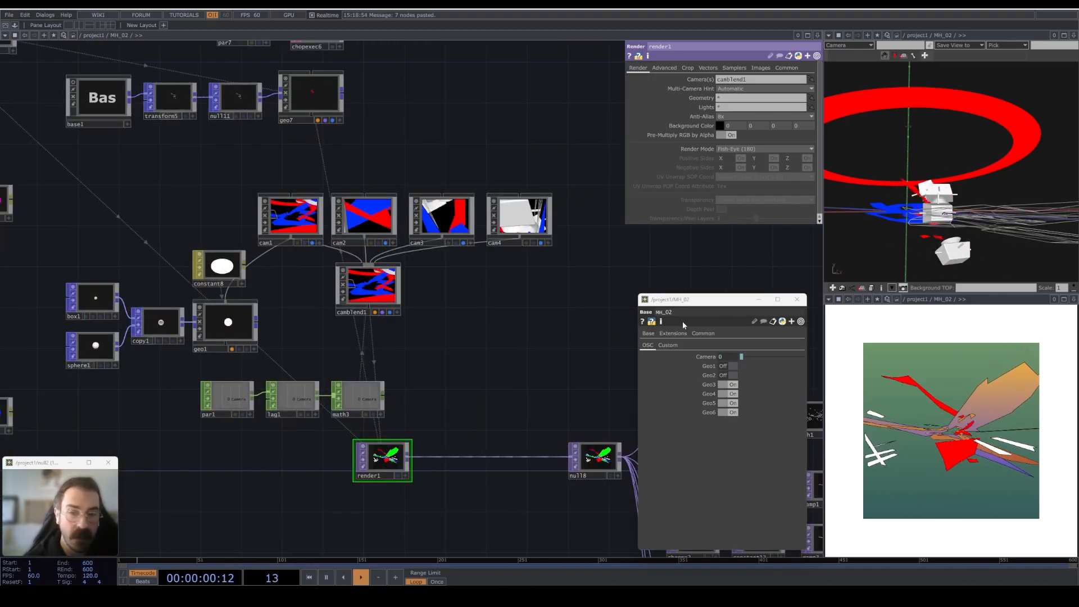
left_click(733, 413)
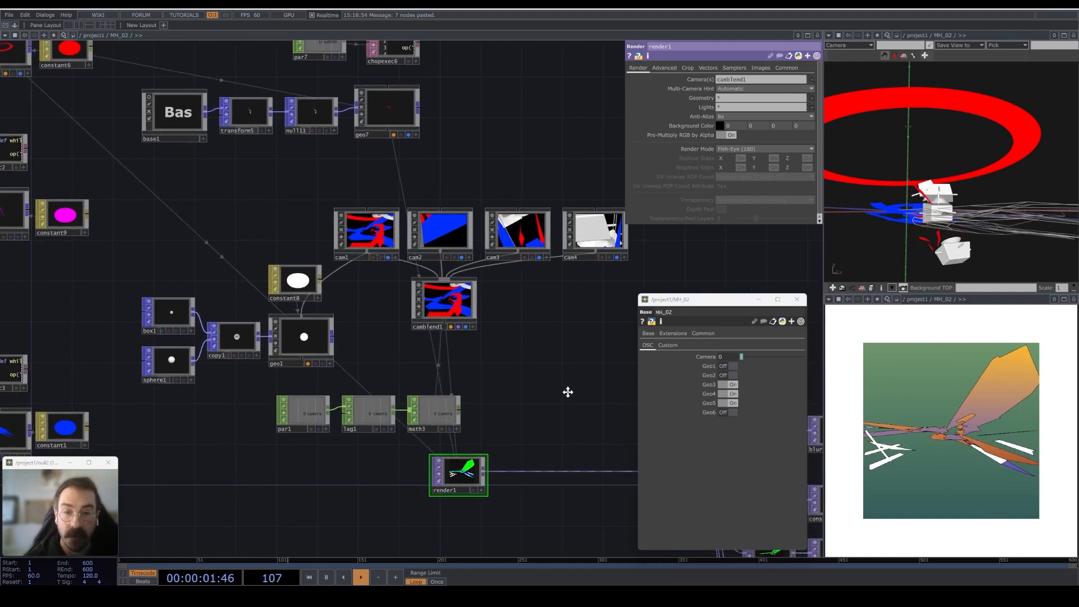
left_click_drag(568, 390, 514, 298)
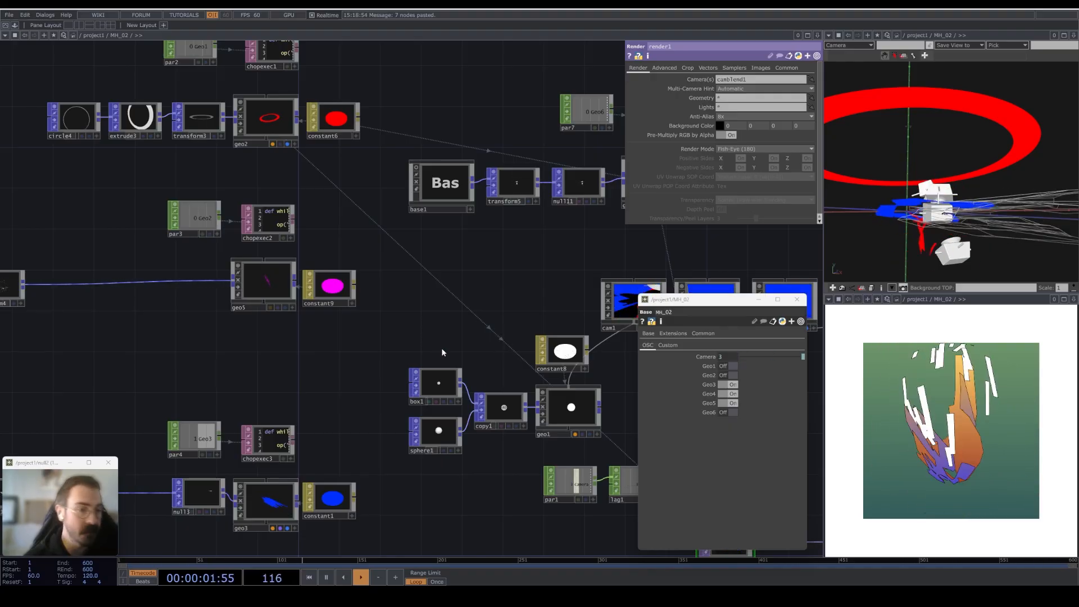
Survey MH_02's geometry chains and their constant materials, from the geo2 ring down to the geo6 copies.
scroll(393, 344, "down", 3)
scroll(390, 344, "down", 3)
left_click_drag(330, 260, 523, 241)
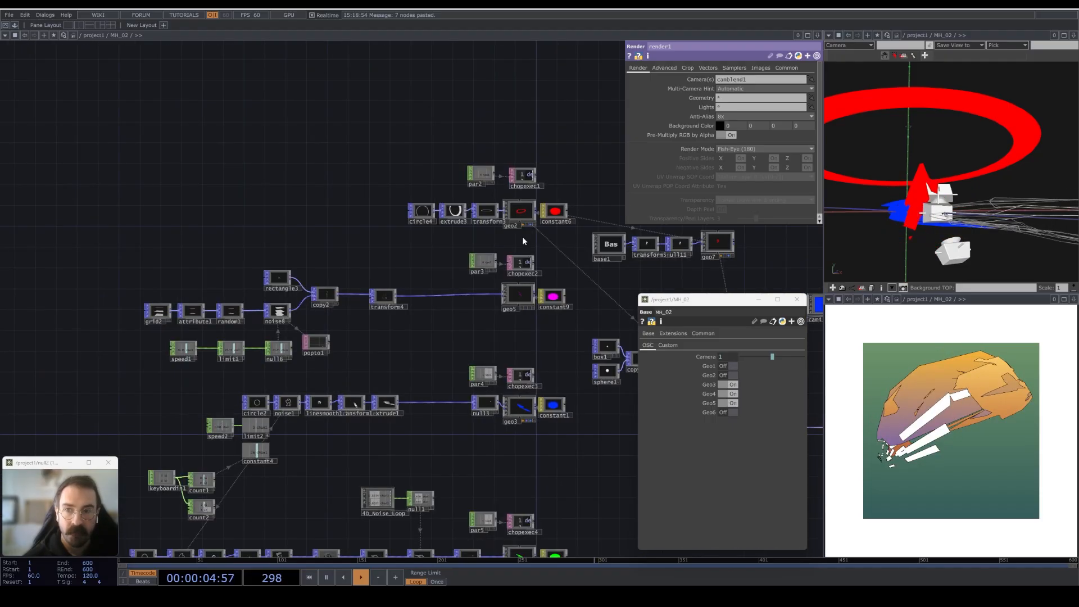
left_click(520, 213)
left_click_drag(491, 317, 488, 225)
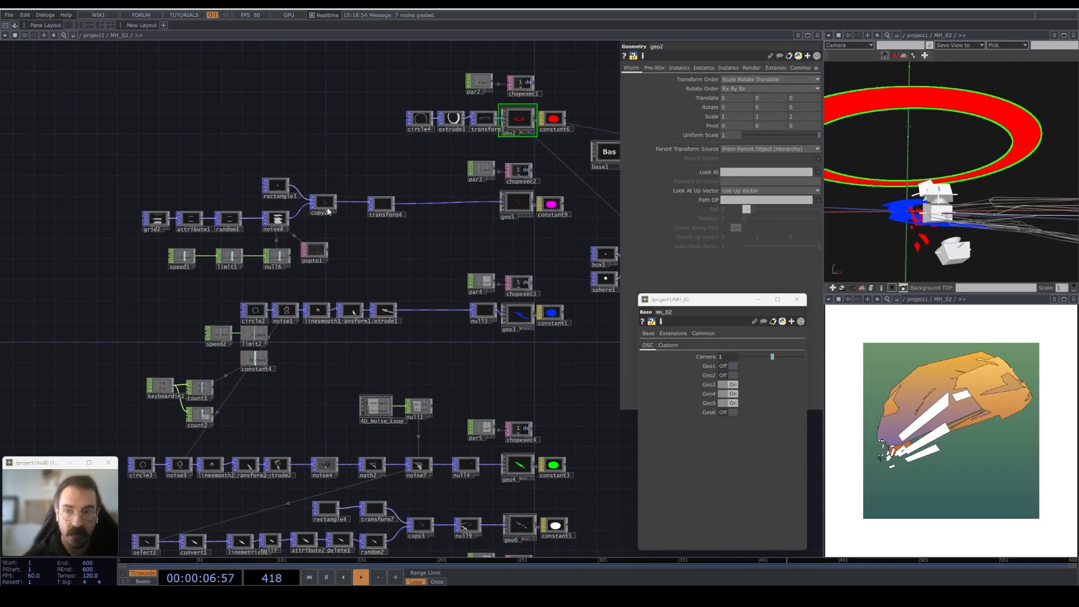
left_click_drag(408, 347, 440, 203)
left_click_drag(298, 361, 265, 349)
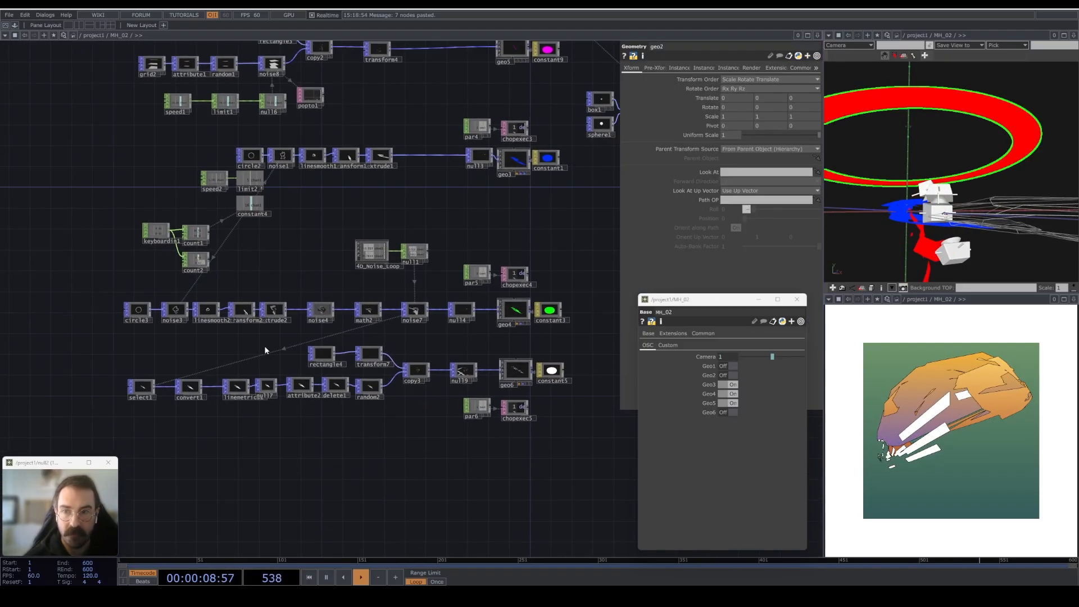
Inspect noise3's parameters and follow the circle3 line chain through noise7, plus the copied rectangles in null9.
scroll(265, 349, "up", 3)
left_click_drag(97, 311, 222, 324)
scroll(222, 325, "up", 4)
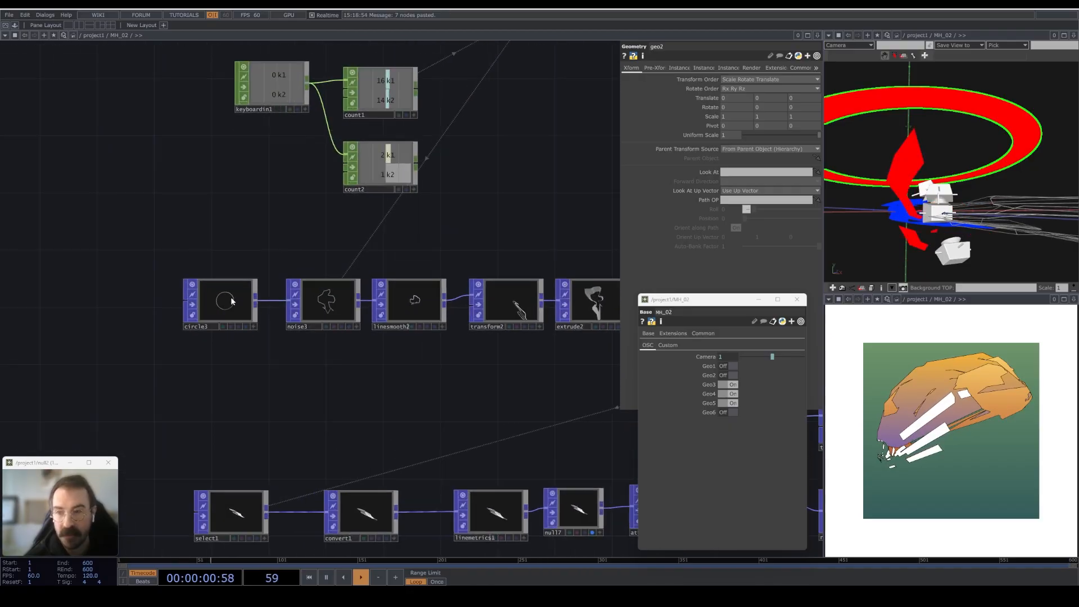
left_click(222, 320)
left_click_drag(334, 314, 233, 312)
left_click(234, 312)
left_click_drag(445, 402, 33, 337)
left_click_drag(473, 320, 360, 374)
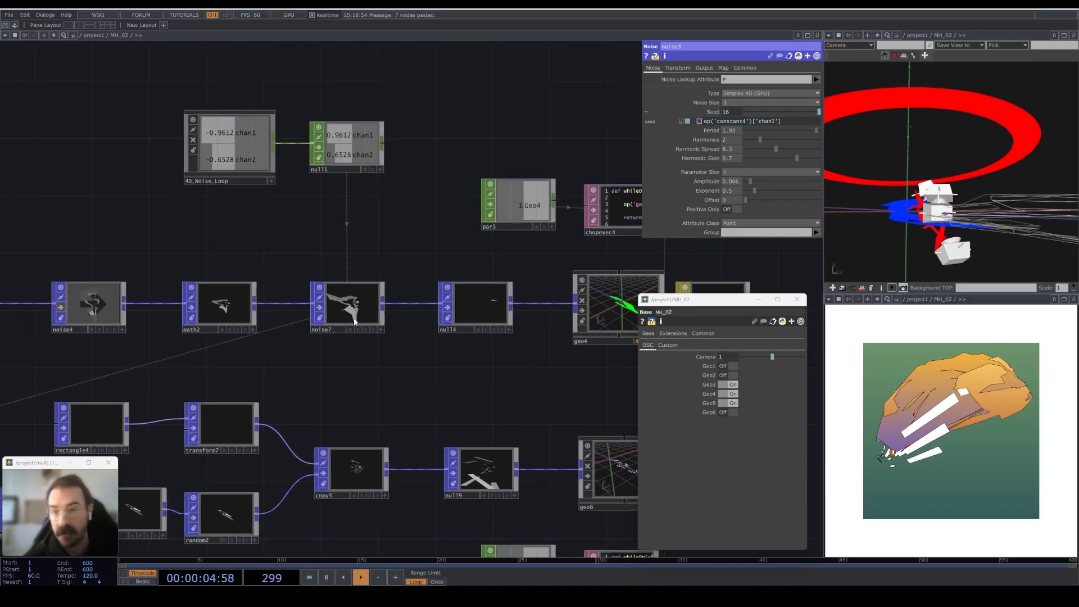
scroll(461, 334, "up", 5)
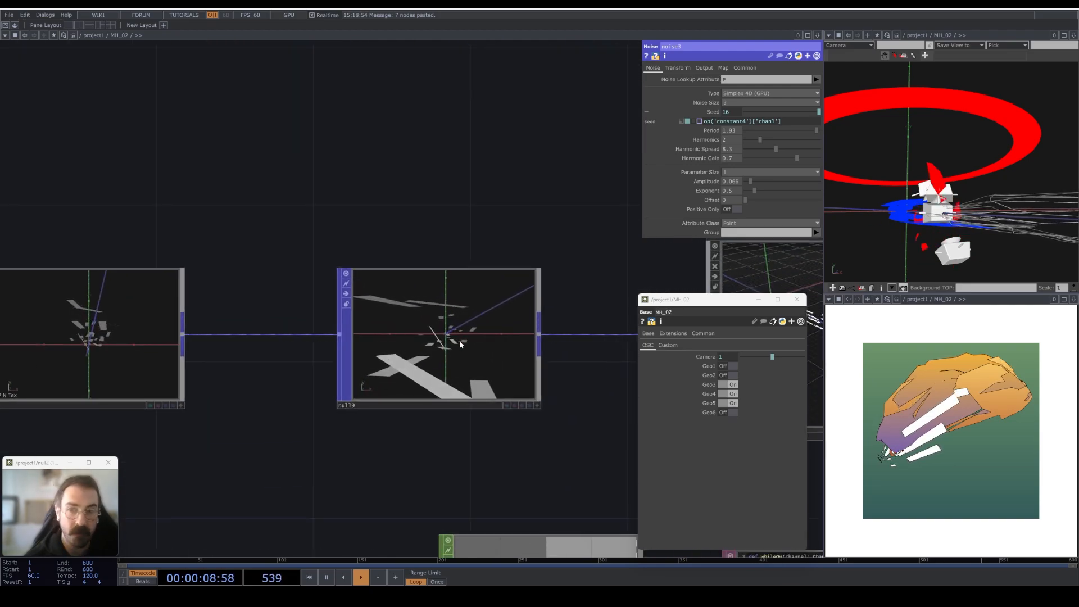
Turn on Geo1, Geo2 and Geo6 for MH_02, and turn off Geo3, Geo4 and Geo5.
scroll(459, 344, "down", 5)
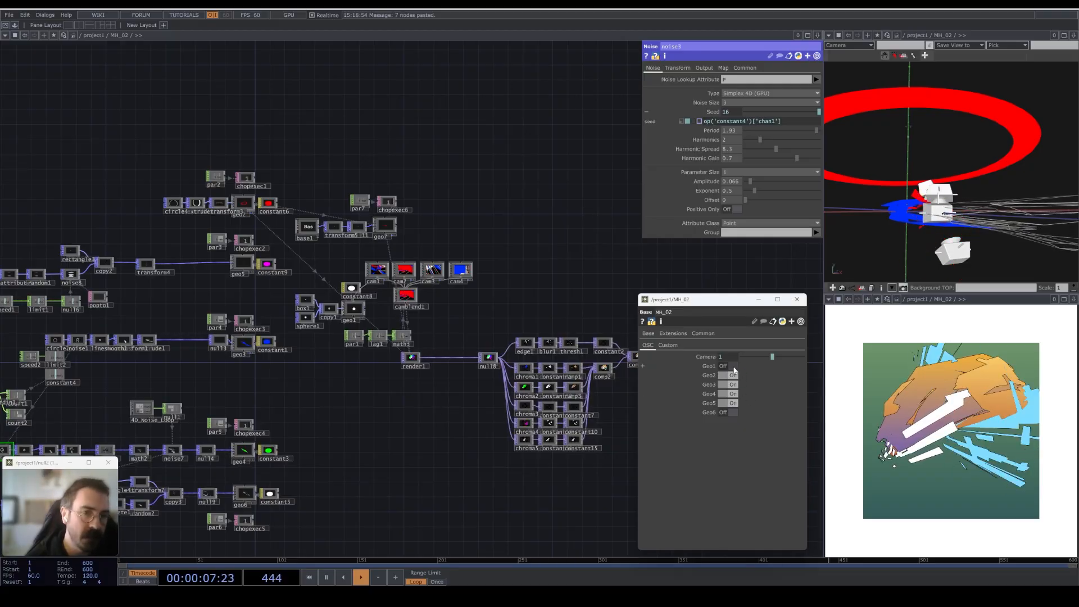
left_click(732, 366)
left_click(732, 412)
left_click(732, 403)
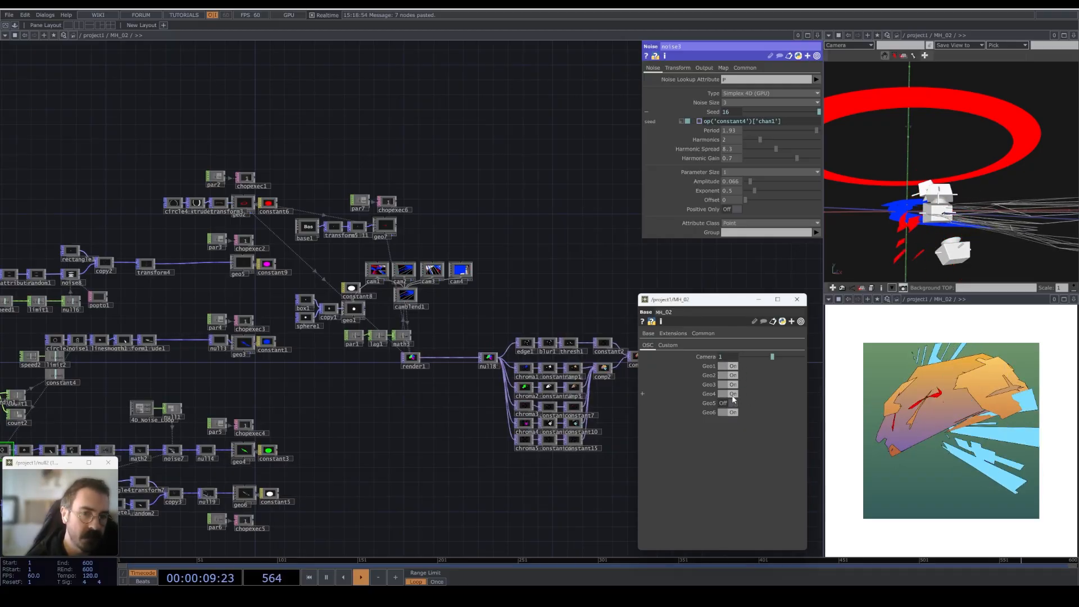
left_click(732, 394)
left_click(733, 384)
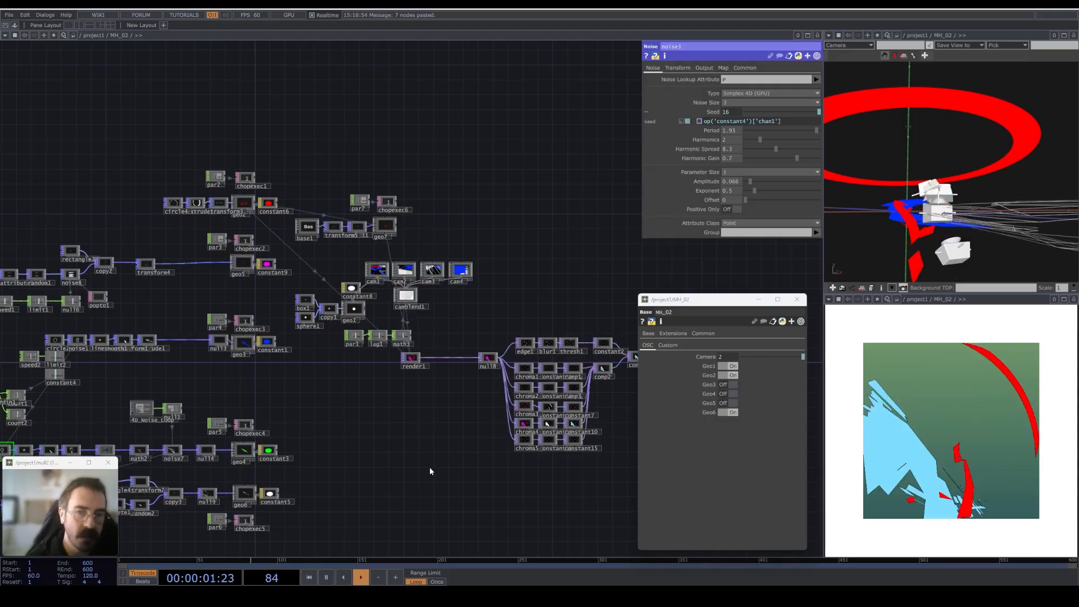